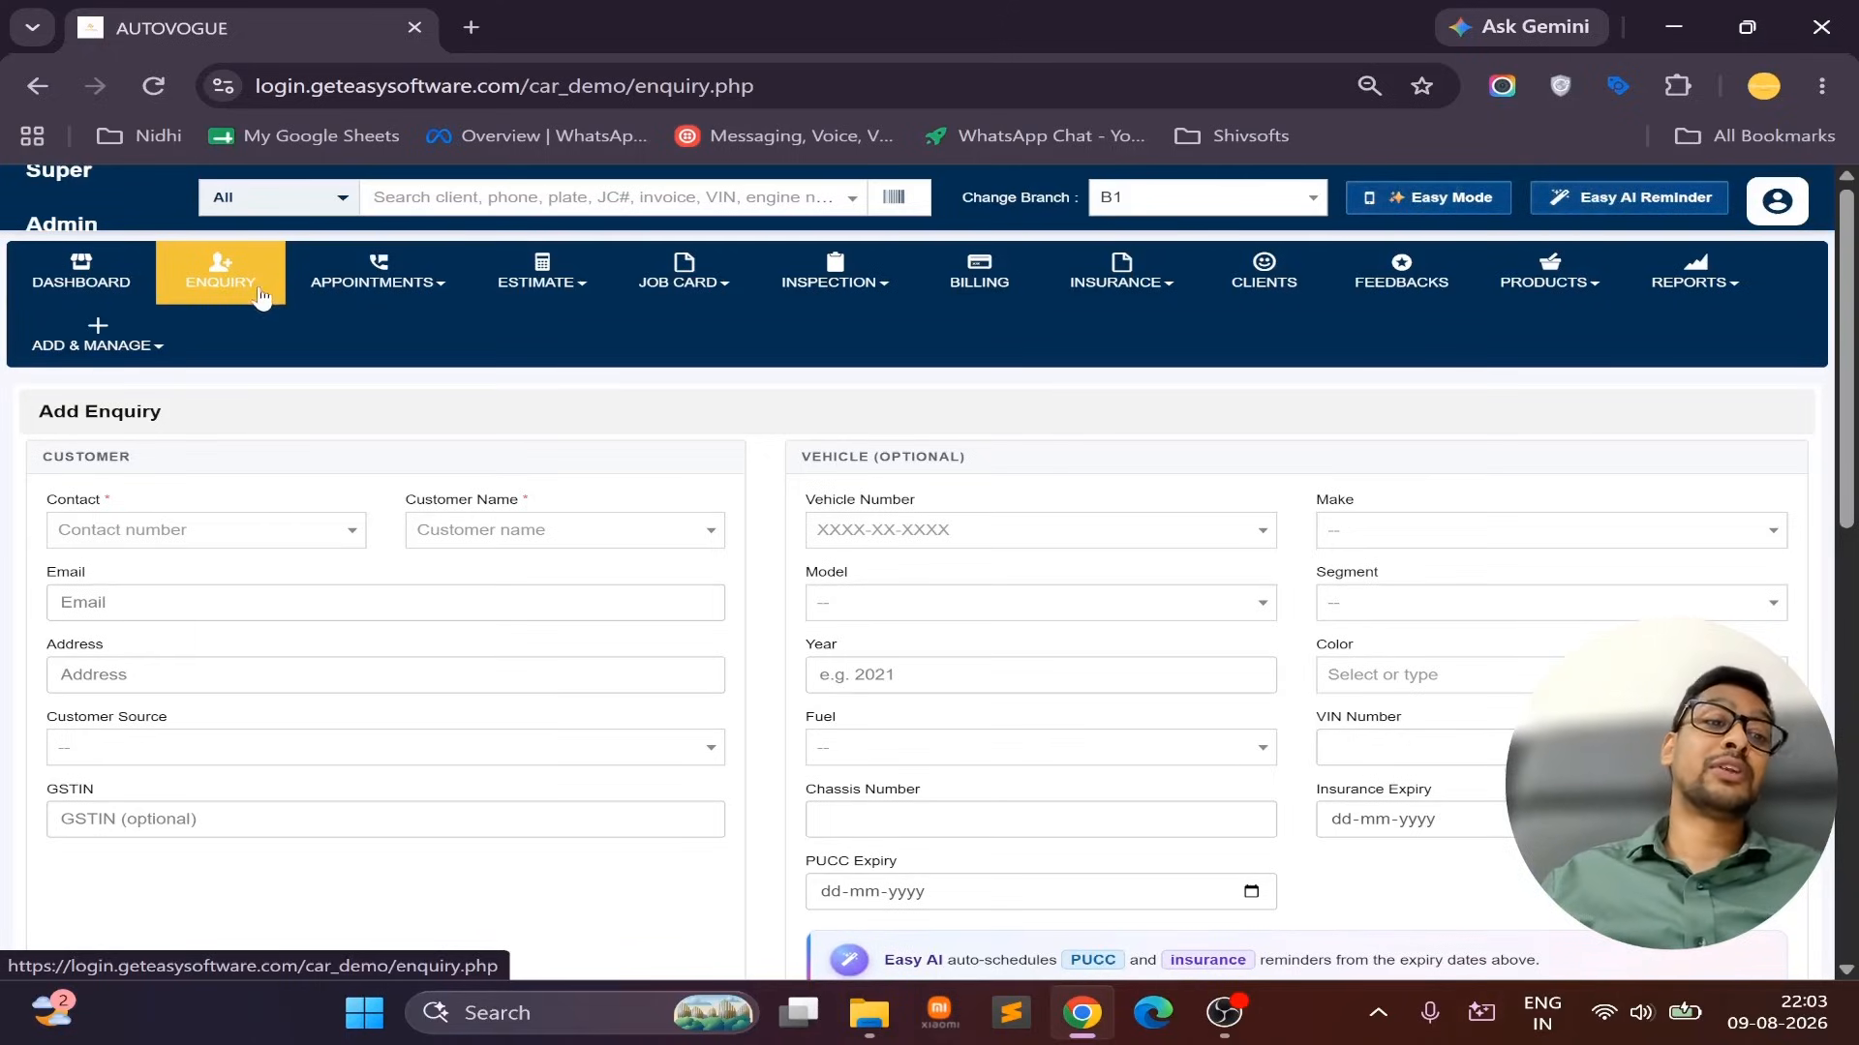
Start a new contact for the enquiry and fill in the client's name and contact number
{"action": "left_click", "coordinate": [257, 529]}
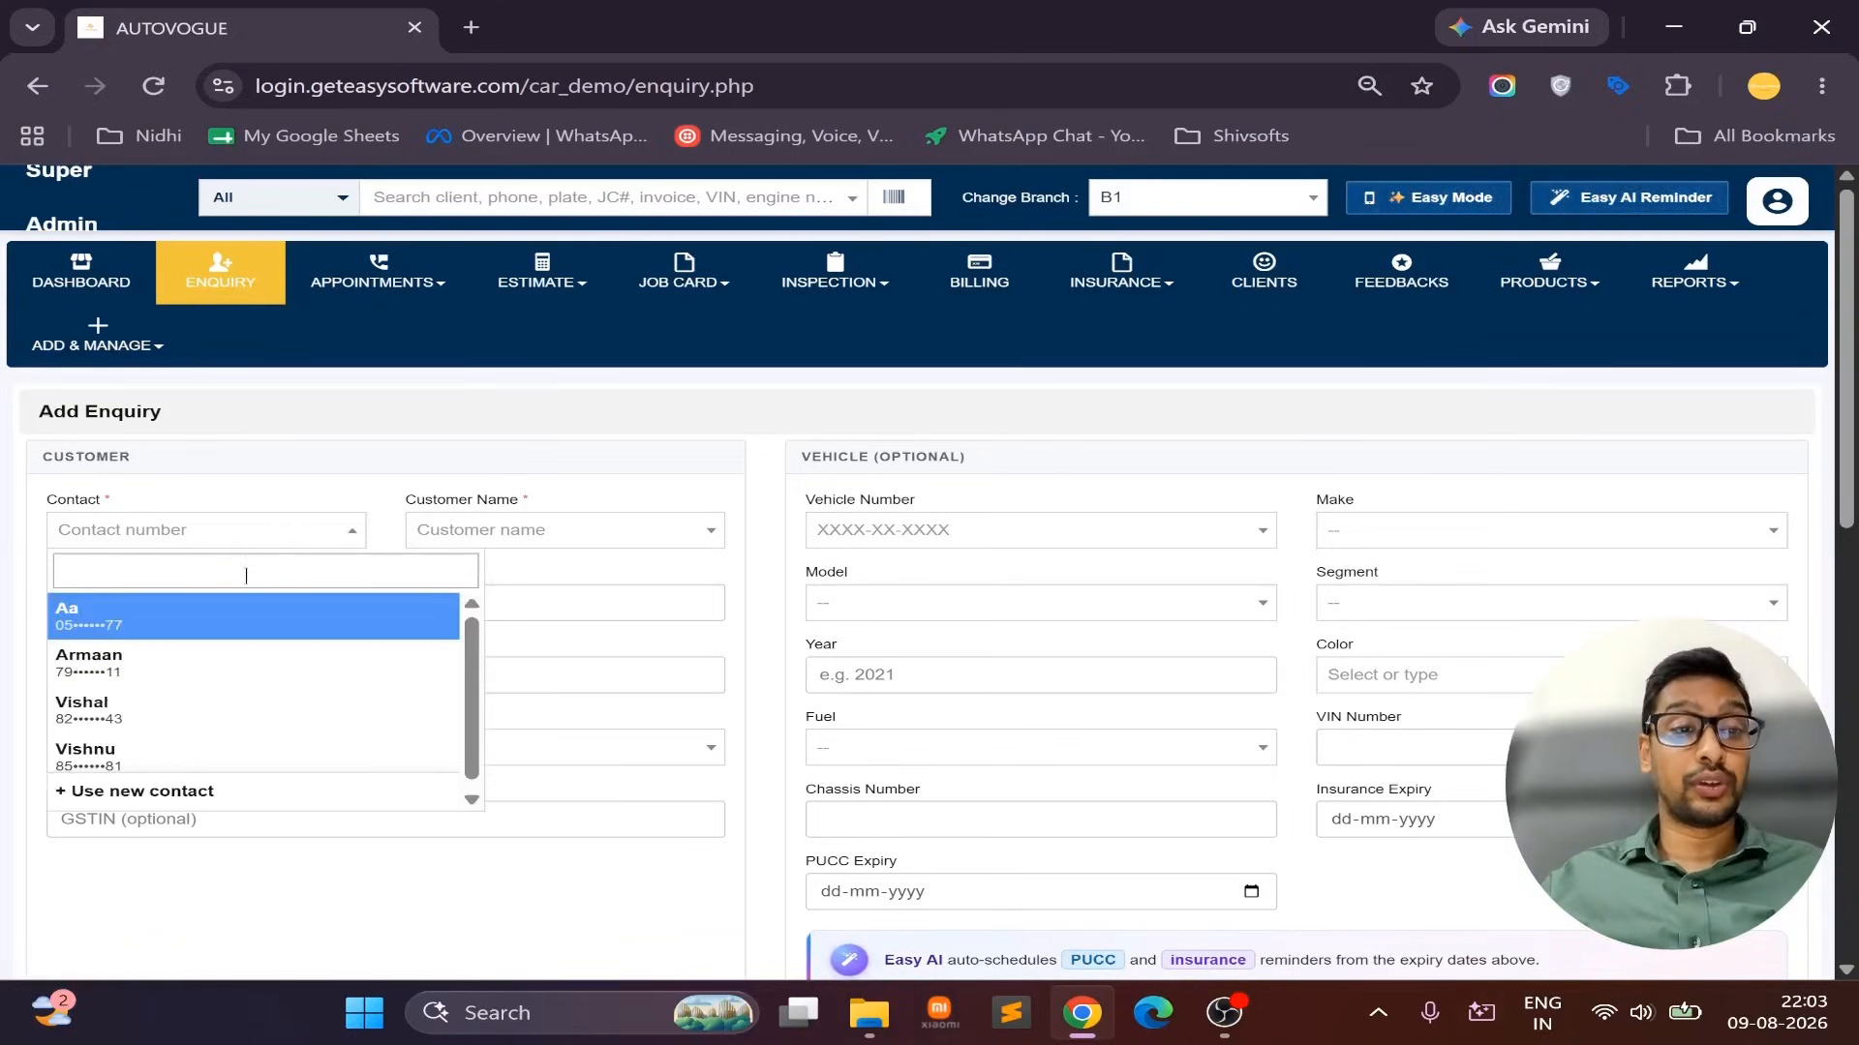
{"action": "left_click", "coordinate": [358, 791]}
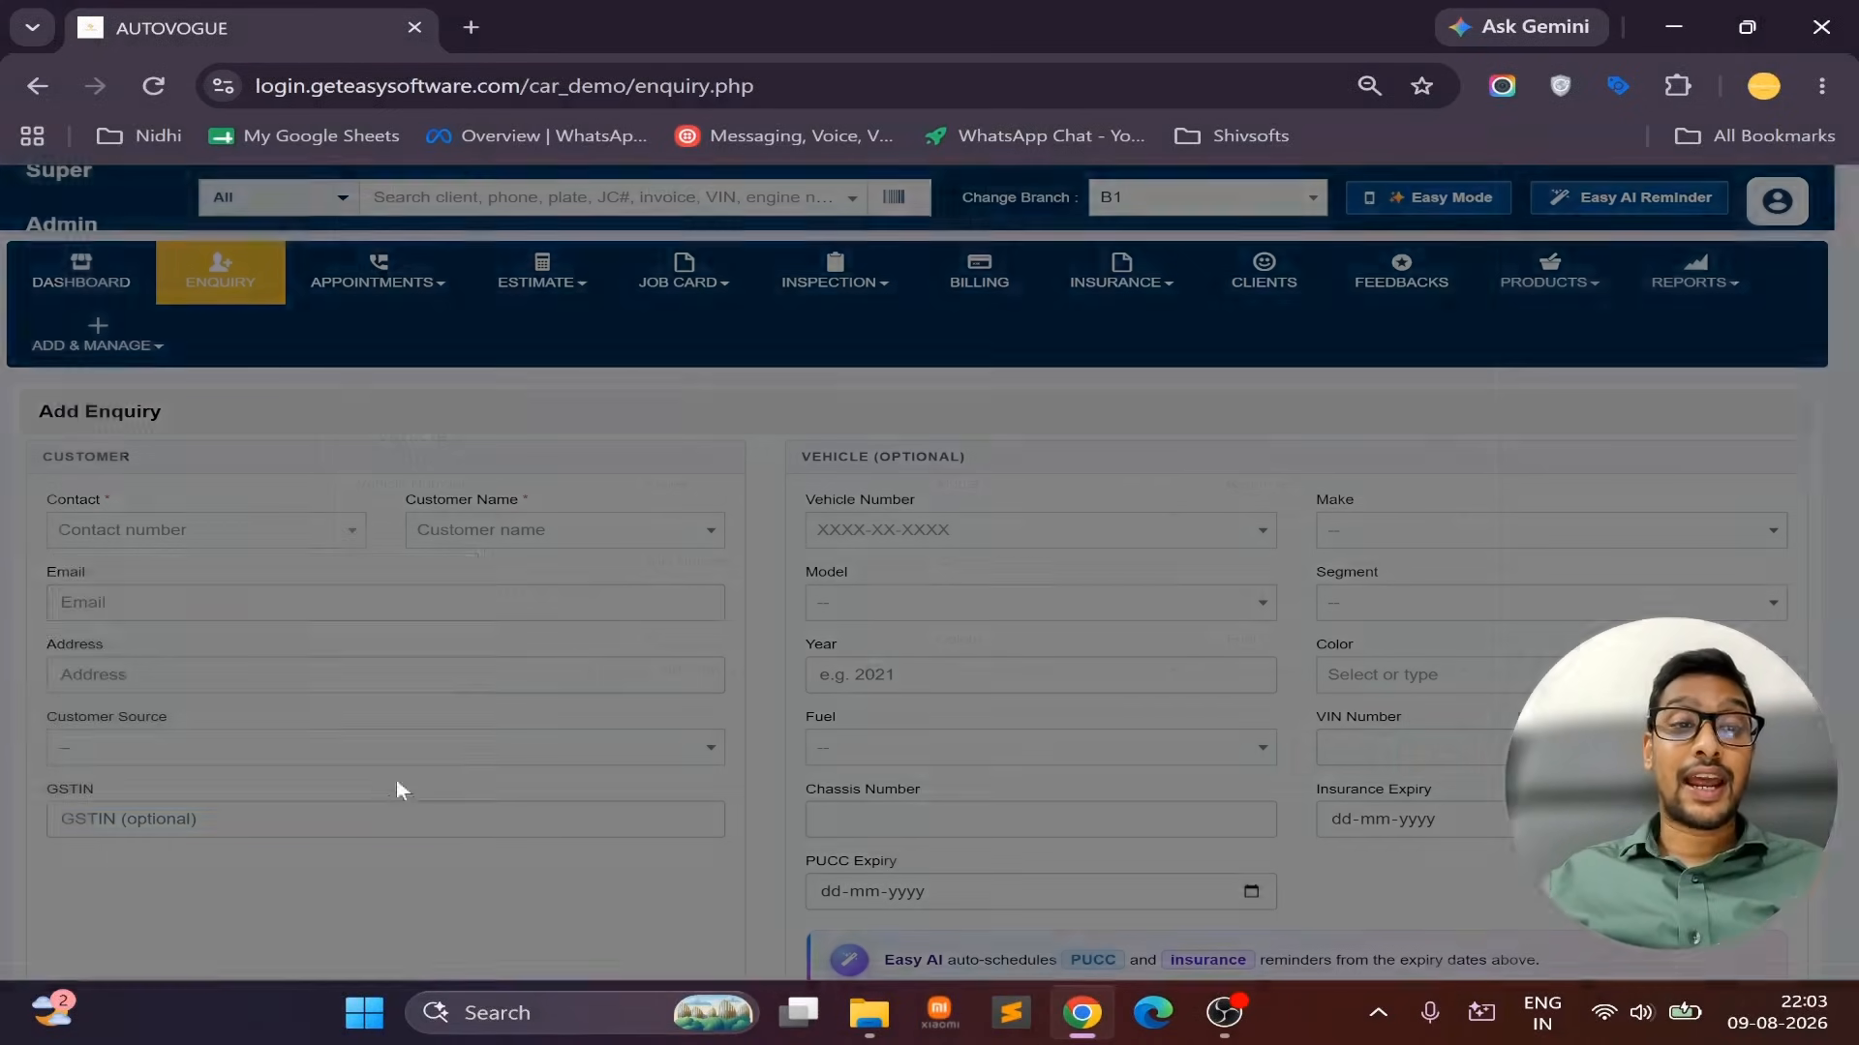
{"action": "left_click", "coordinate": [508, 317]}
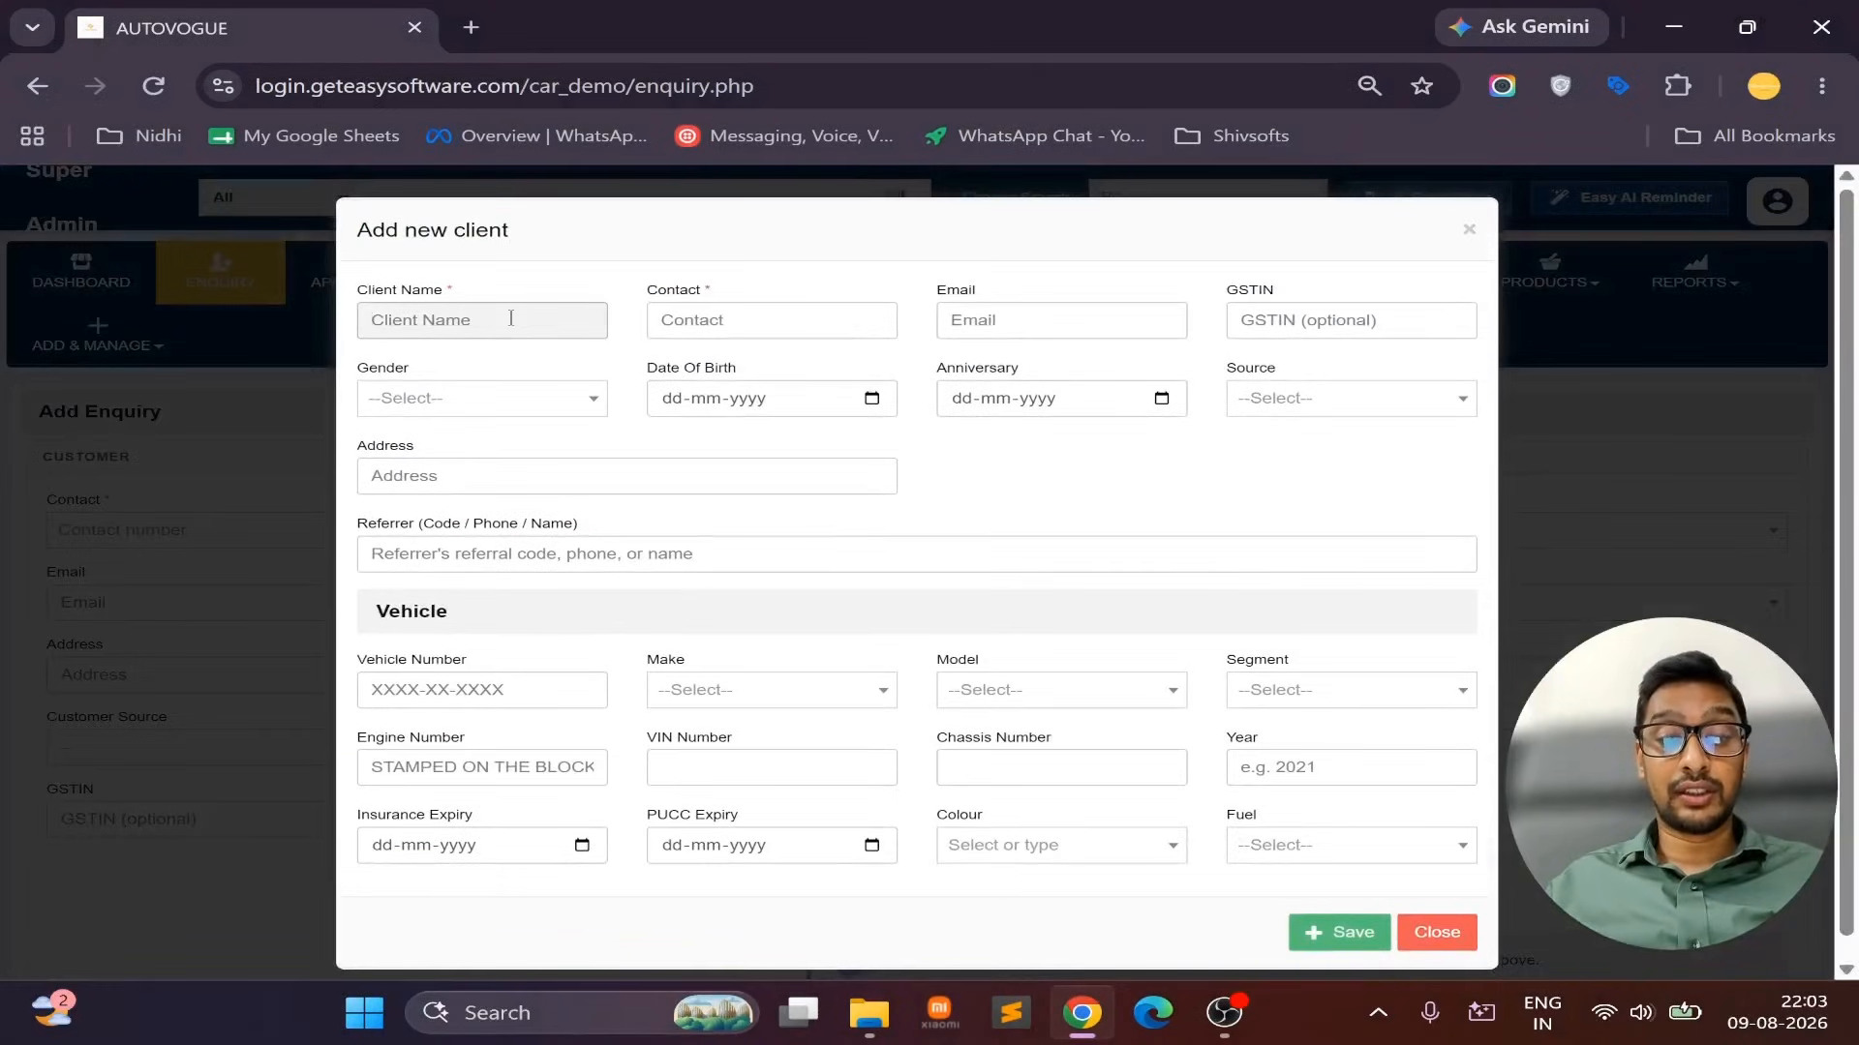
{"action": "type", "text": "New Wal"}
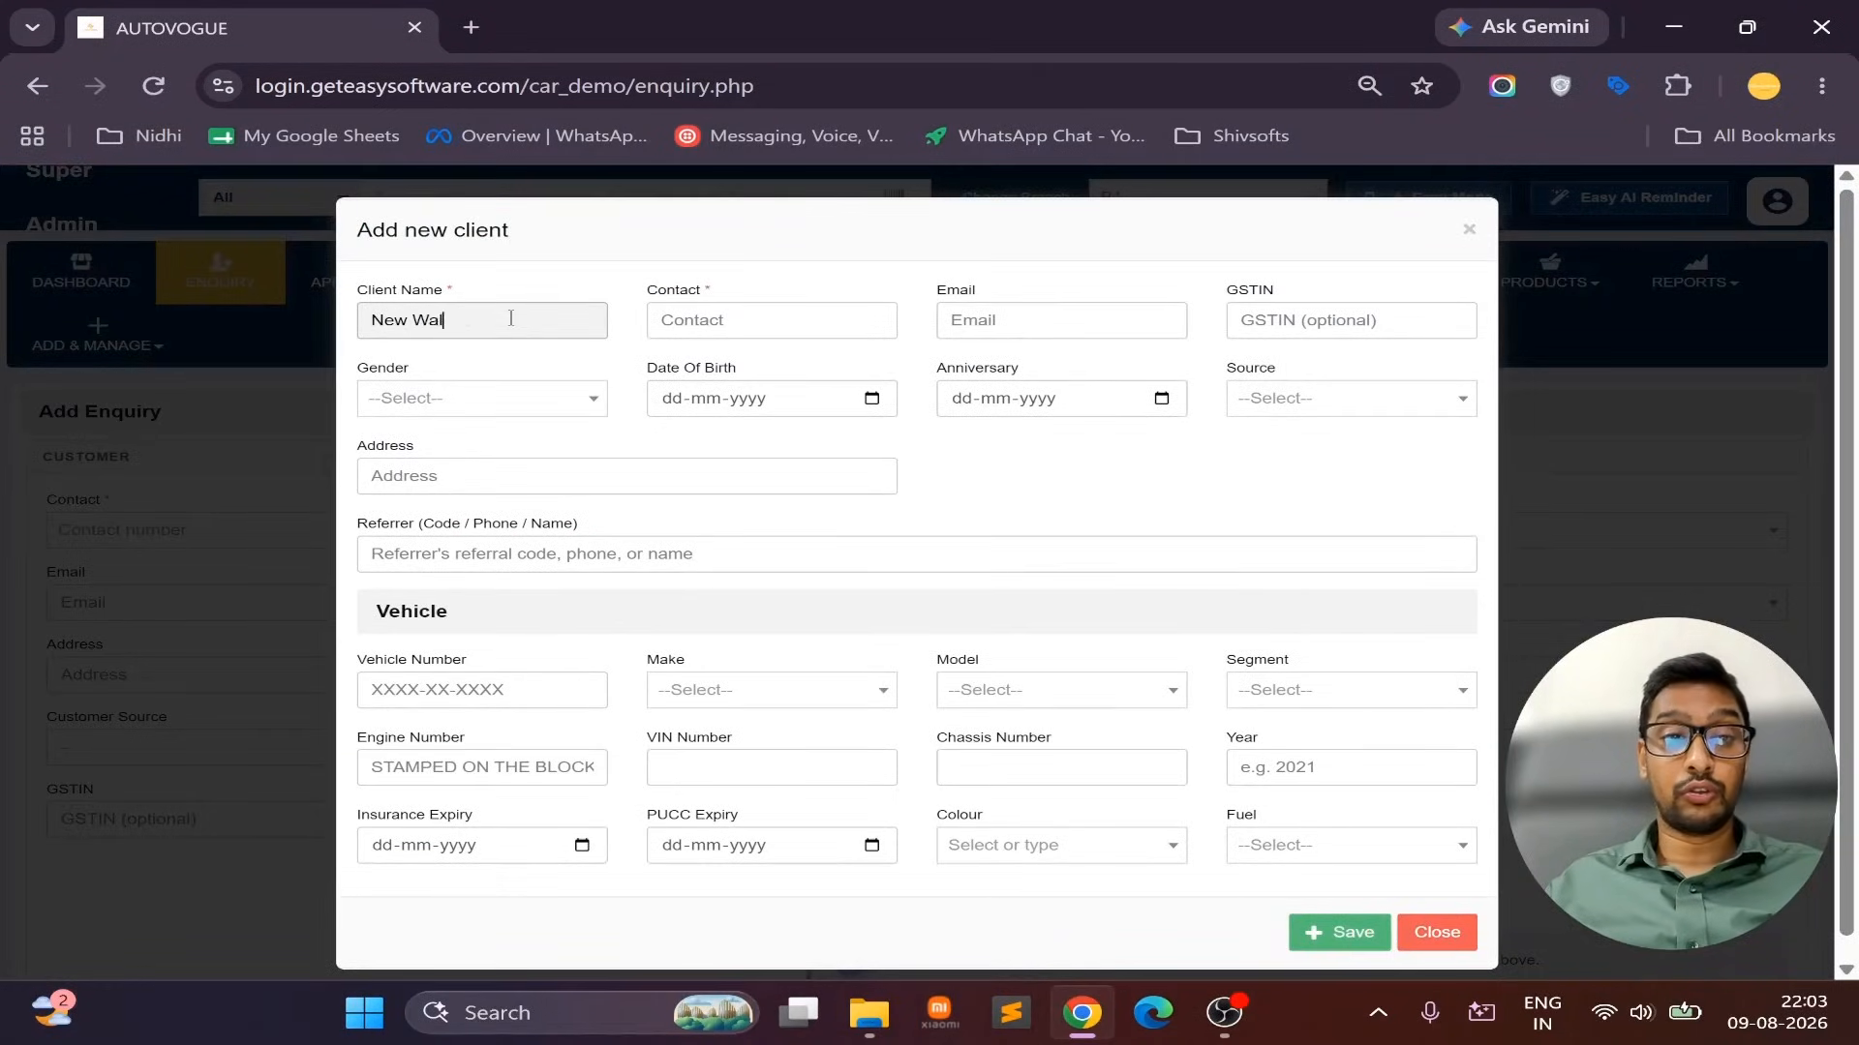
{"action": "type", "text": "ki"}
{"action": "key", "text": "BackSpace"}
{"action": "key", "text": "BackSpace"}
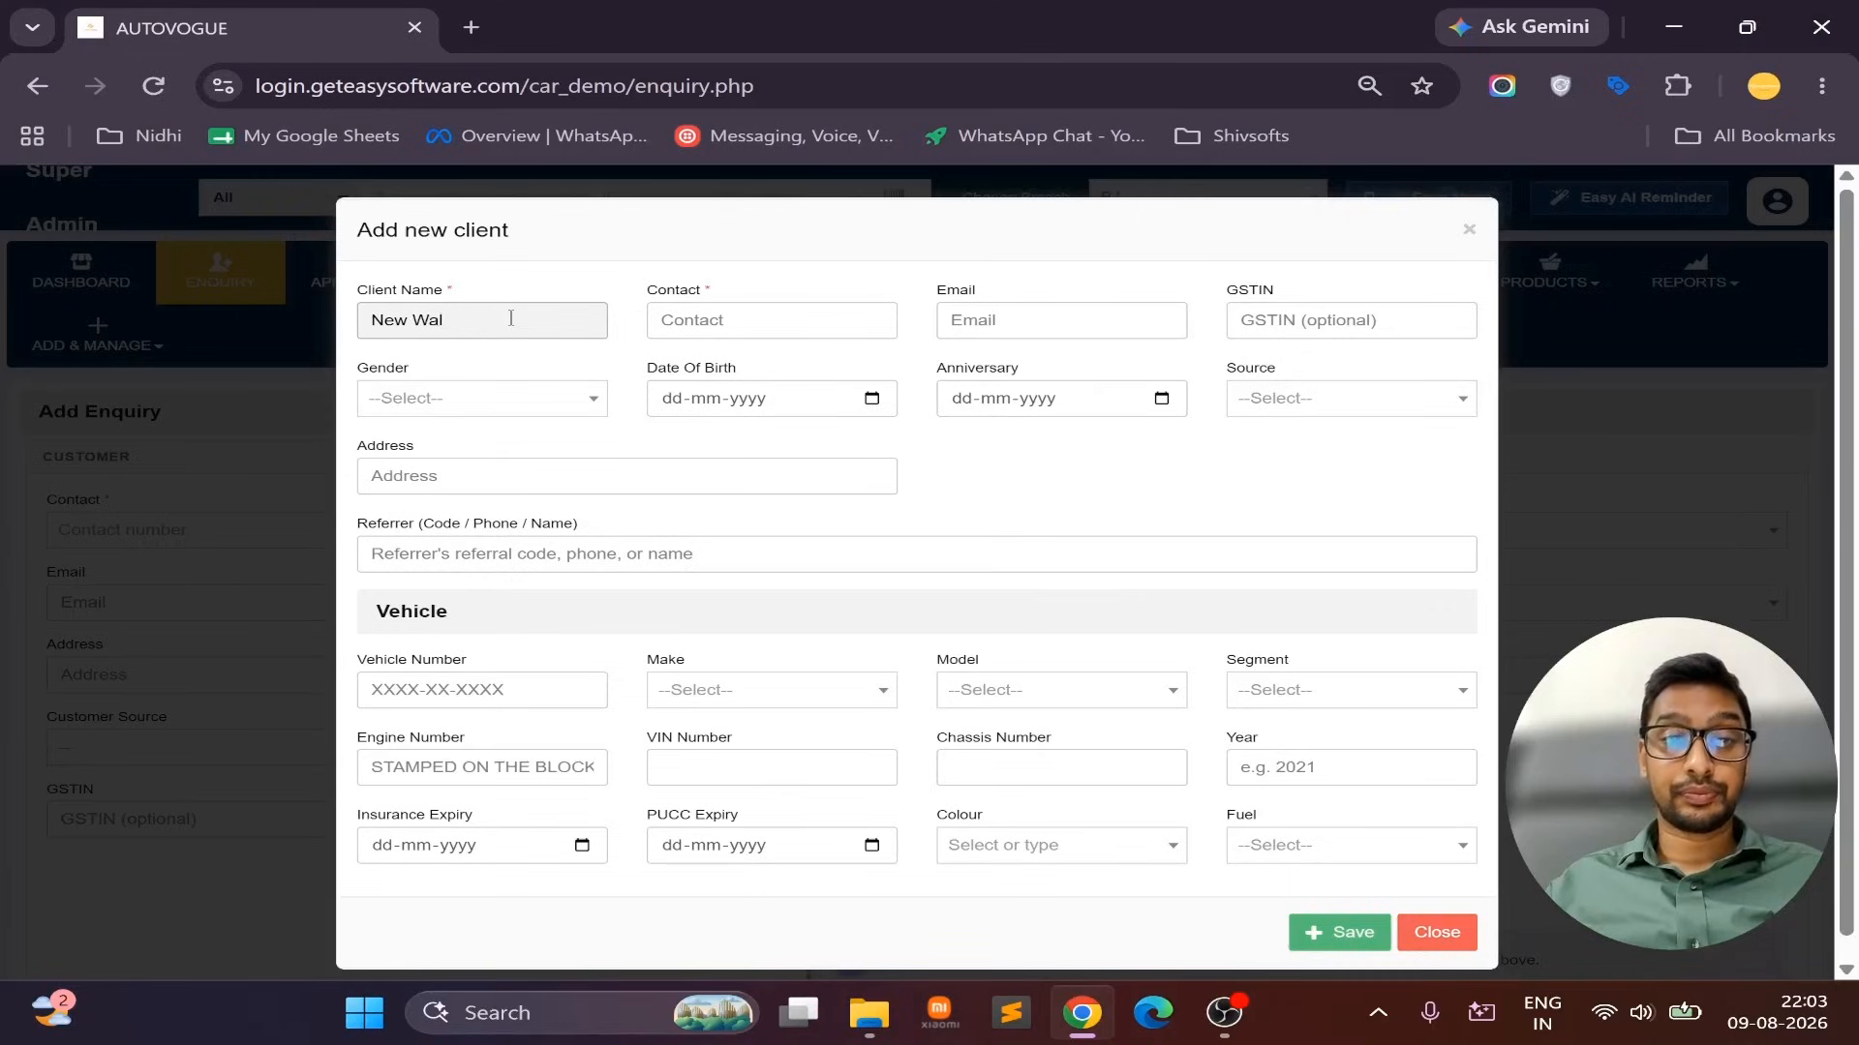
{"action": "key", "text": "ctrl+a"}
{"action": "type", "text": "Adam"}
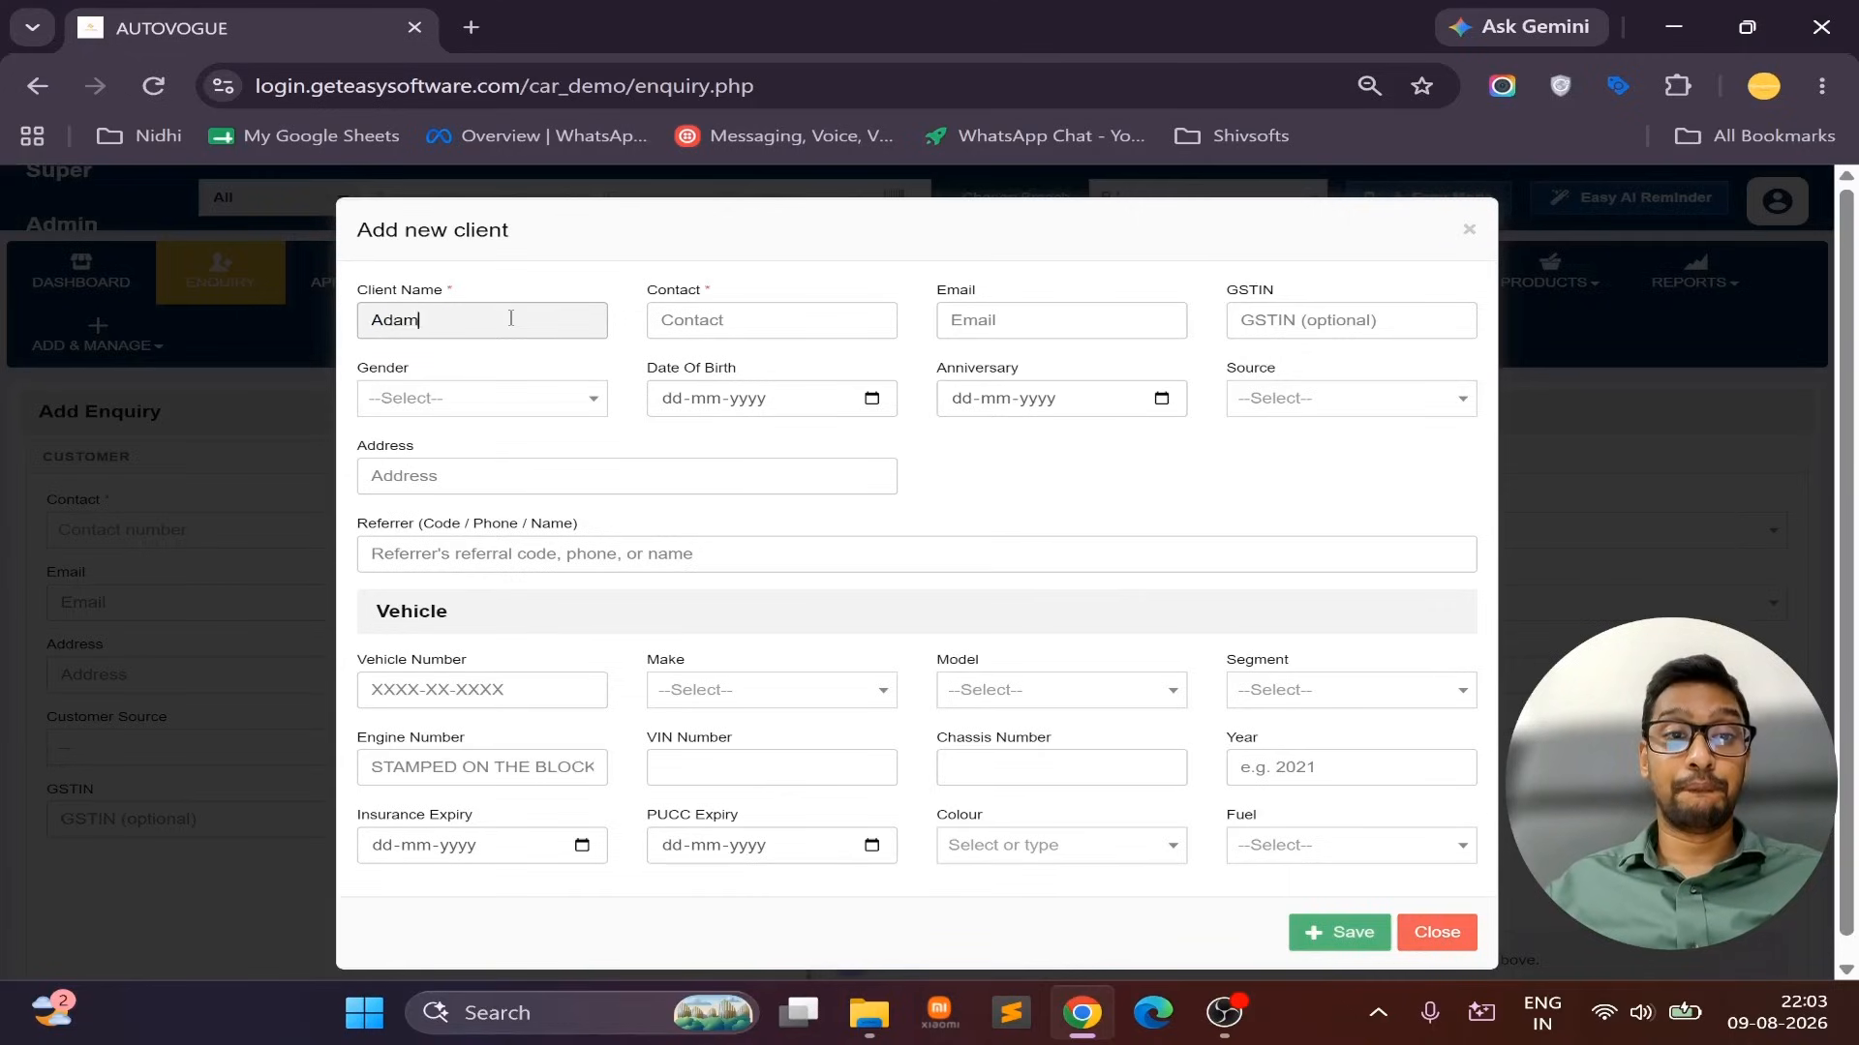
{"action": "key", "text": "Tab"}
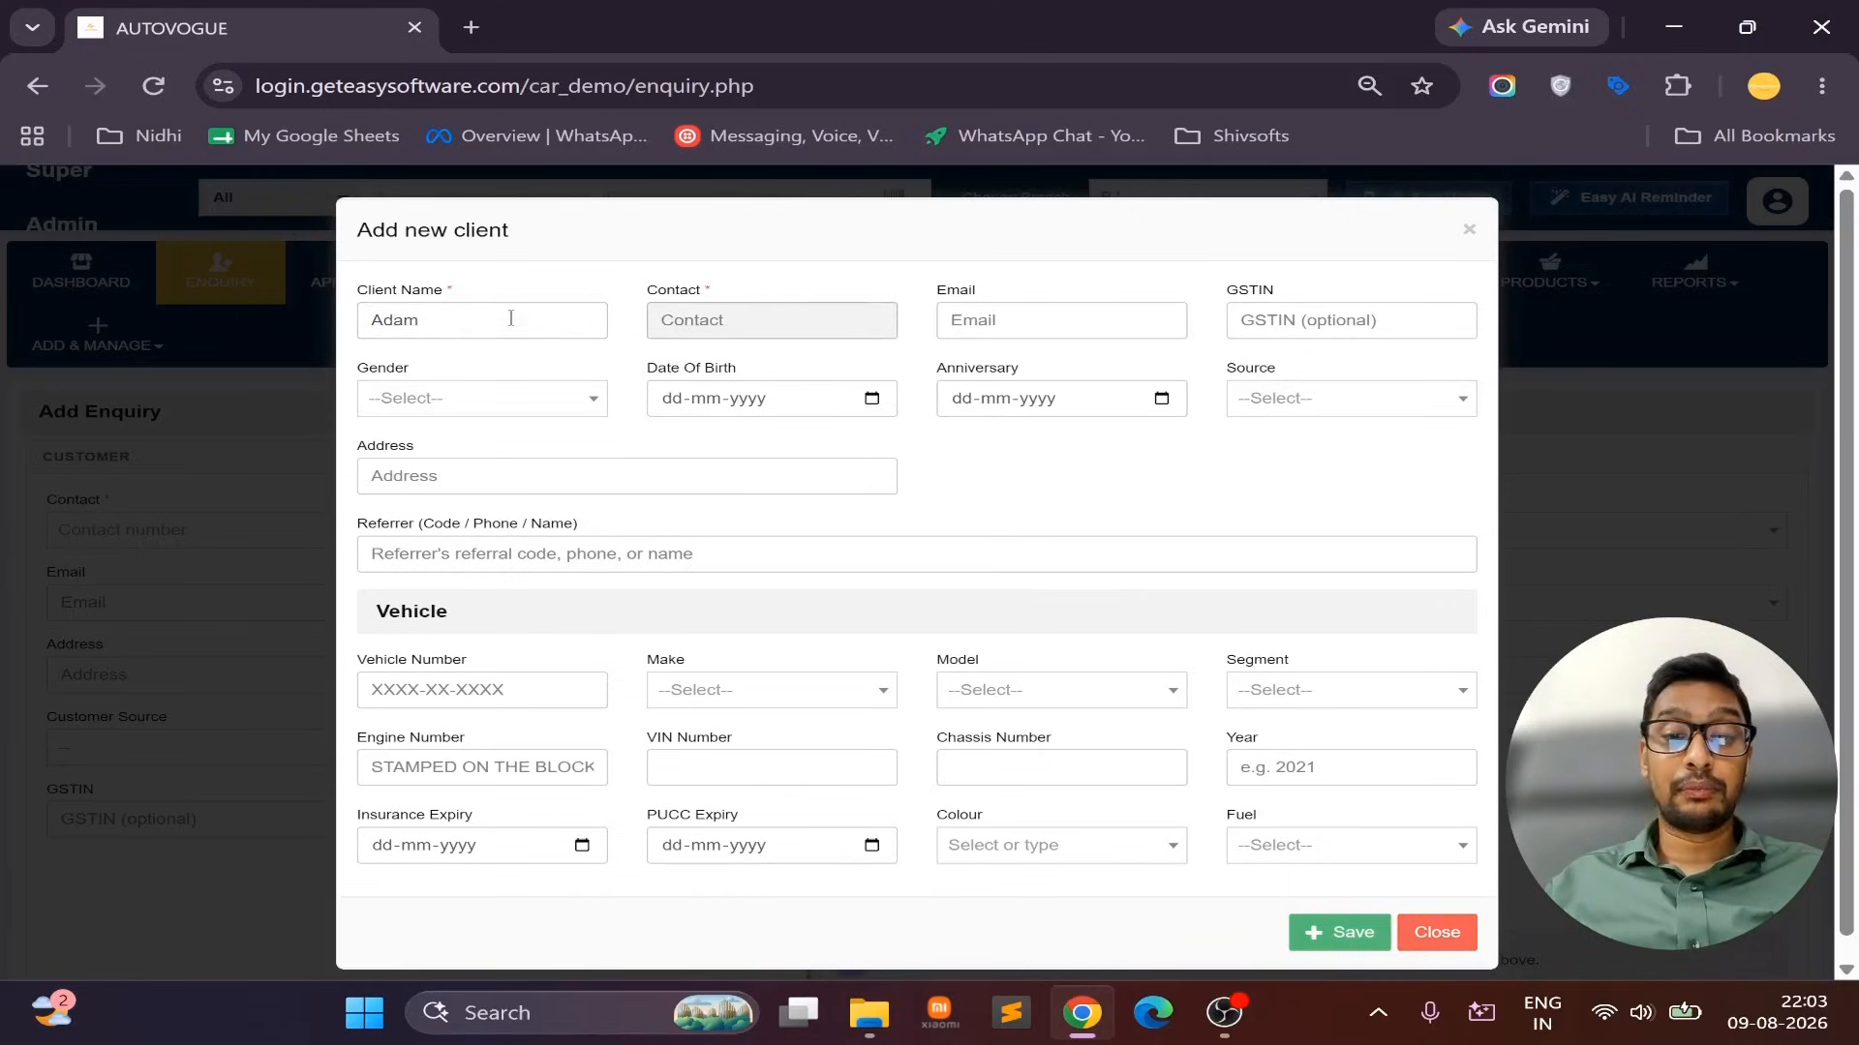
{"action": "type", "text": "9876543210"}
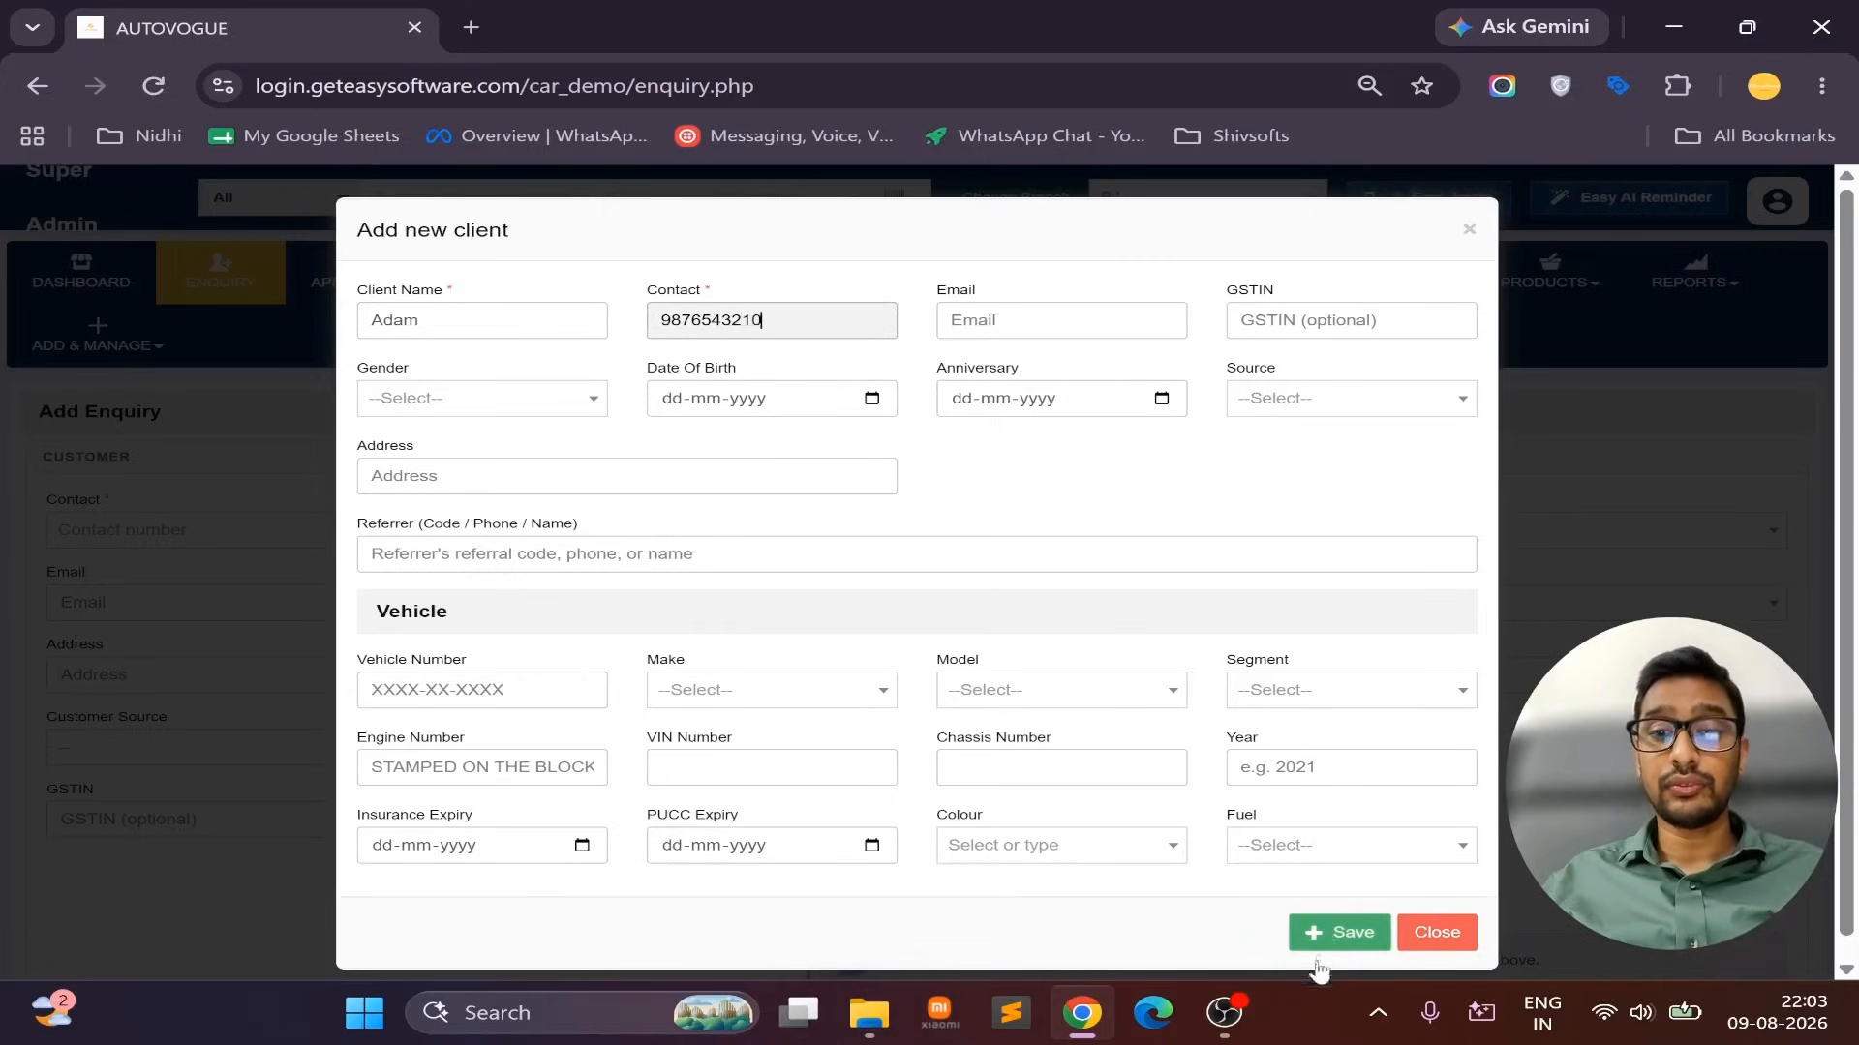
{"action": "left_click", "coordinate": [505, 702]}
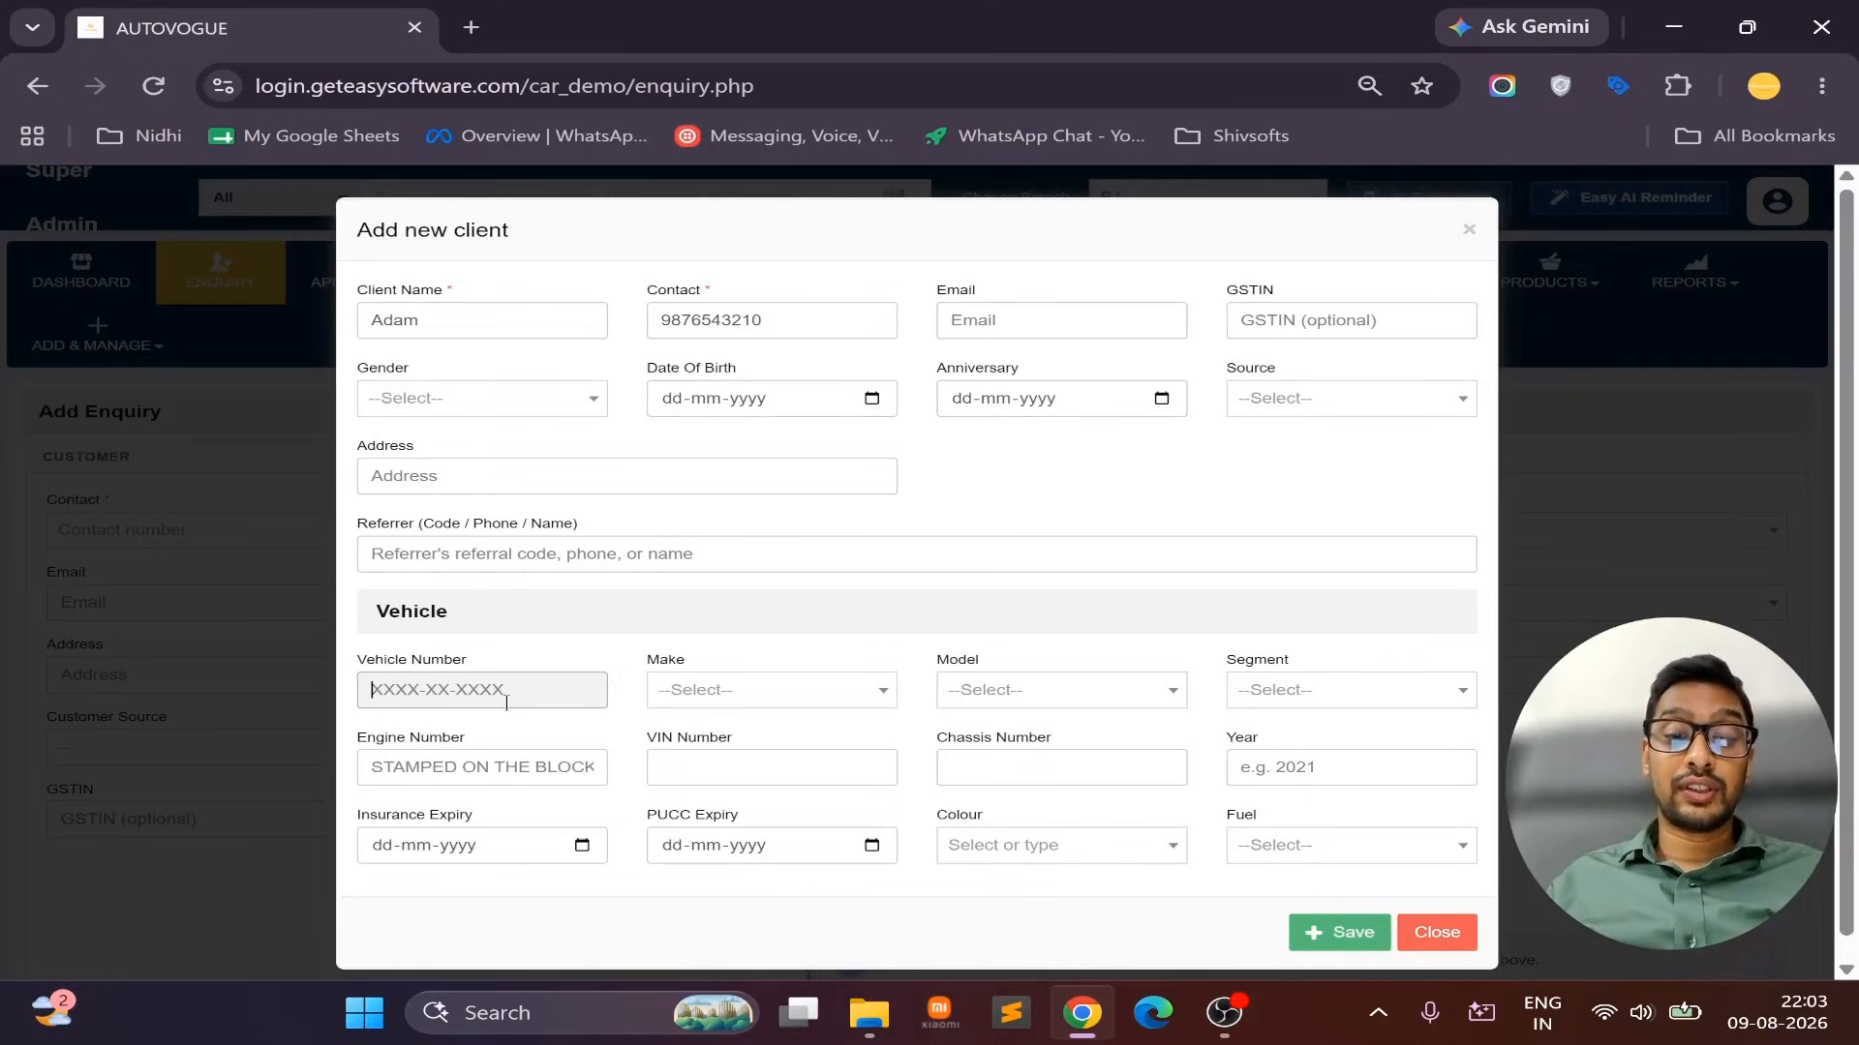
{"action": "type", "text": "LQ"}
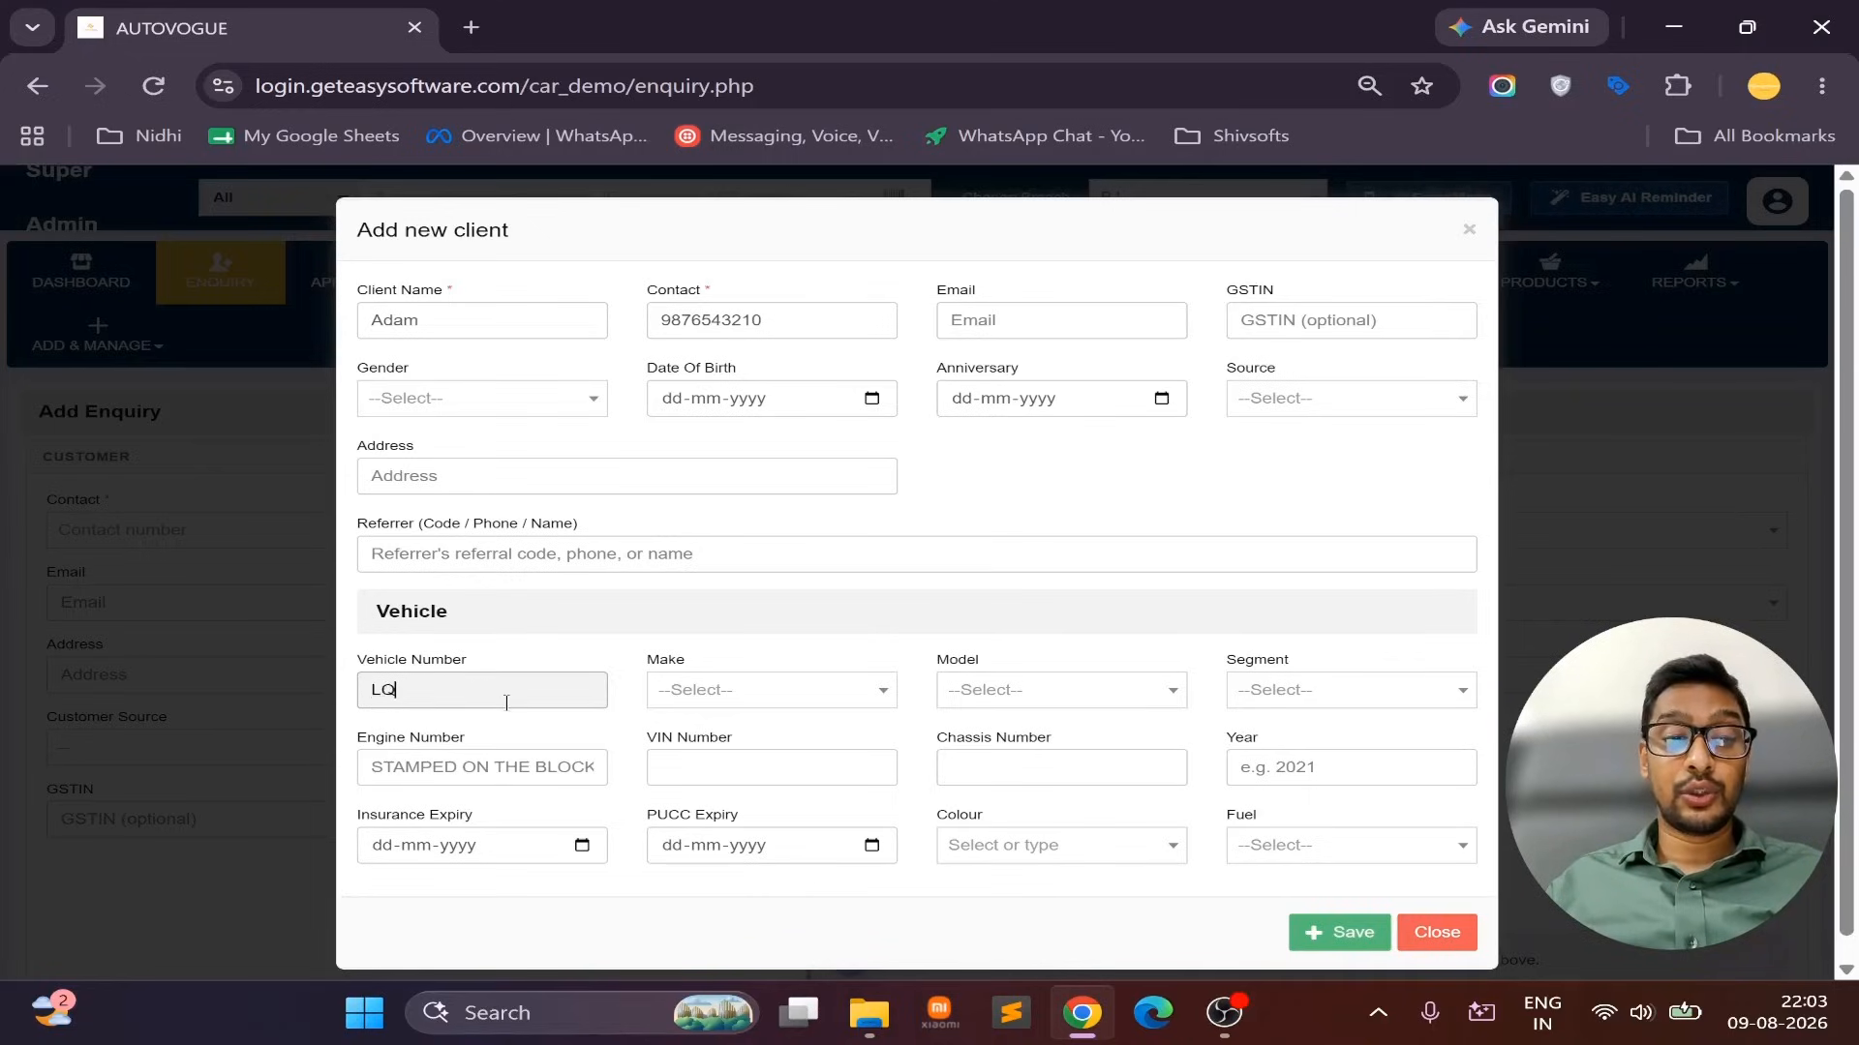
{"action": "type", "text": "R589"}
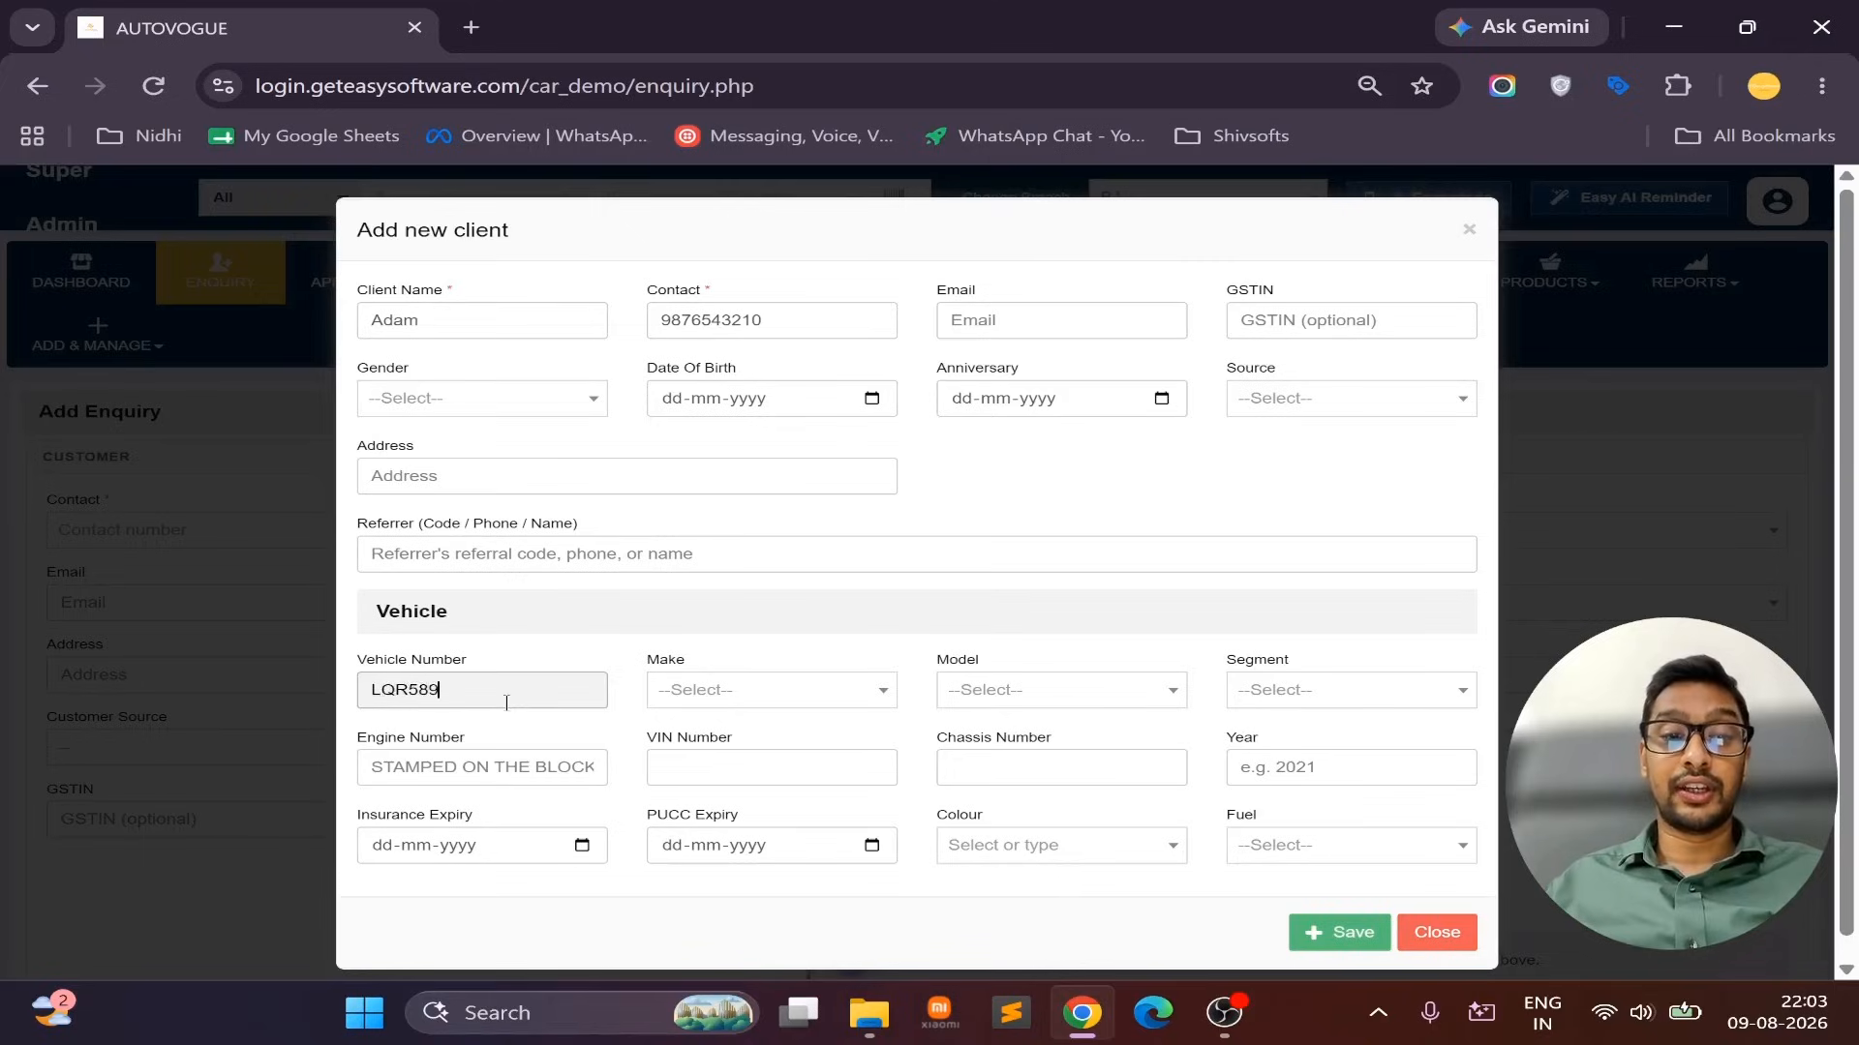
{"action": "left_click", "coordinate": [713, 690]}
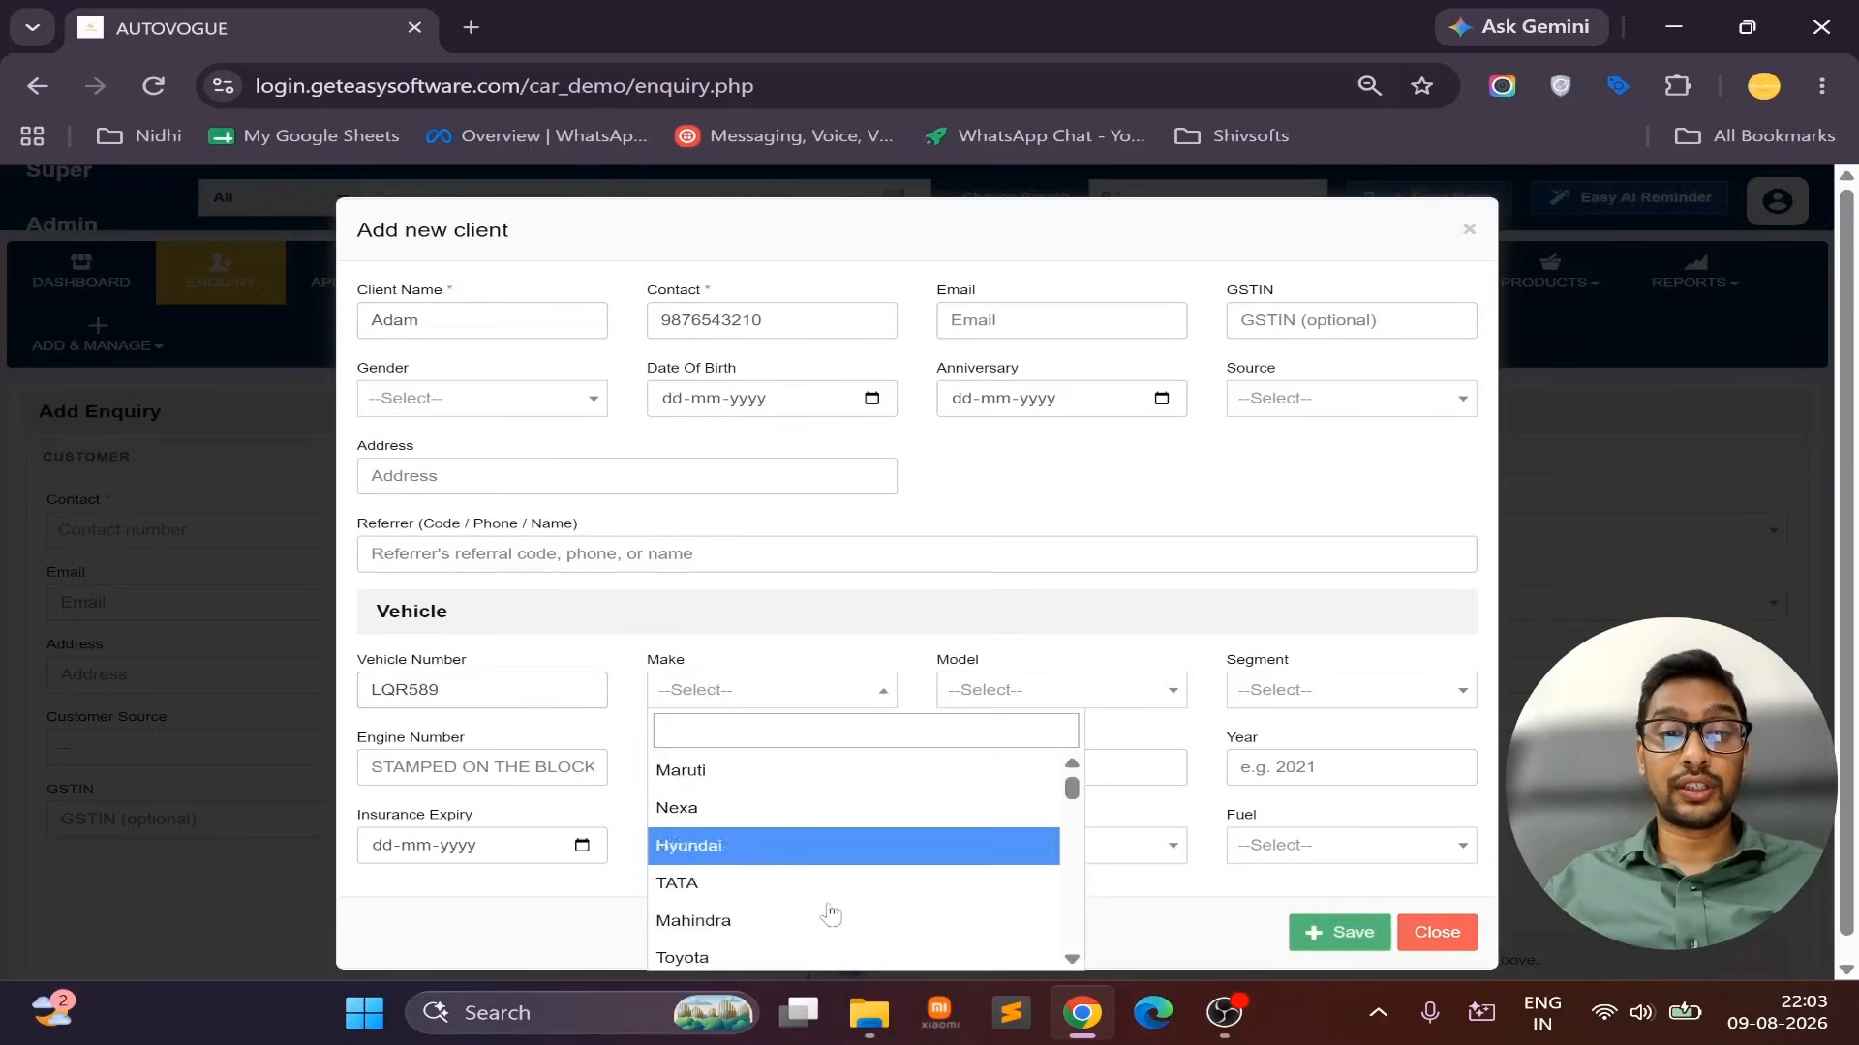
{"action": "scroll", "coordinate": [825, 916], "scroll_direction": "down", "scroll_amount": 2}
{"action": "left_click", "coordinate": [803, 818]}
{"action": "left_click", "coordinate": [1055, 689]}
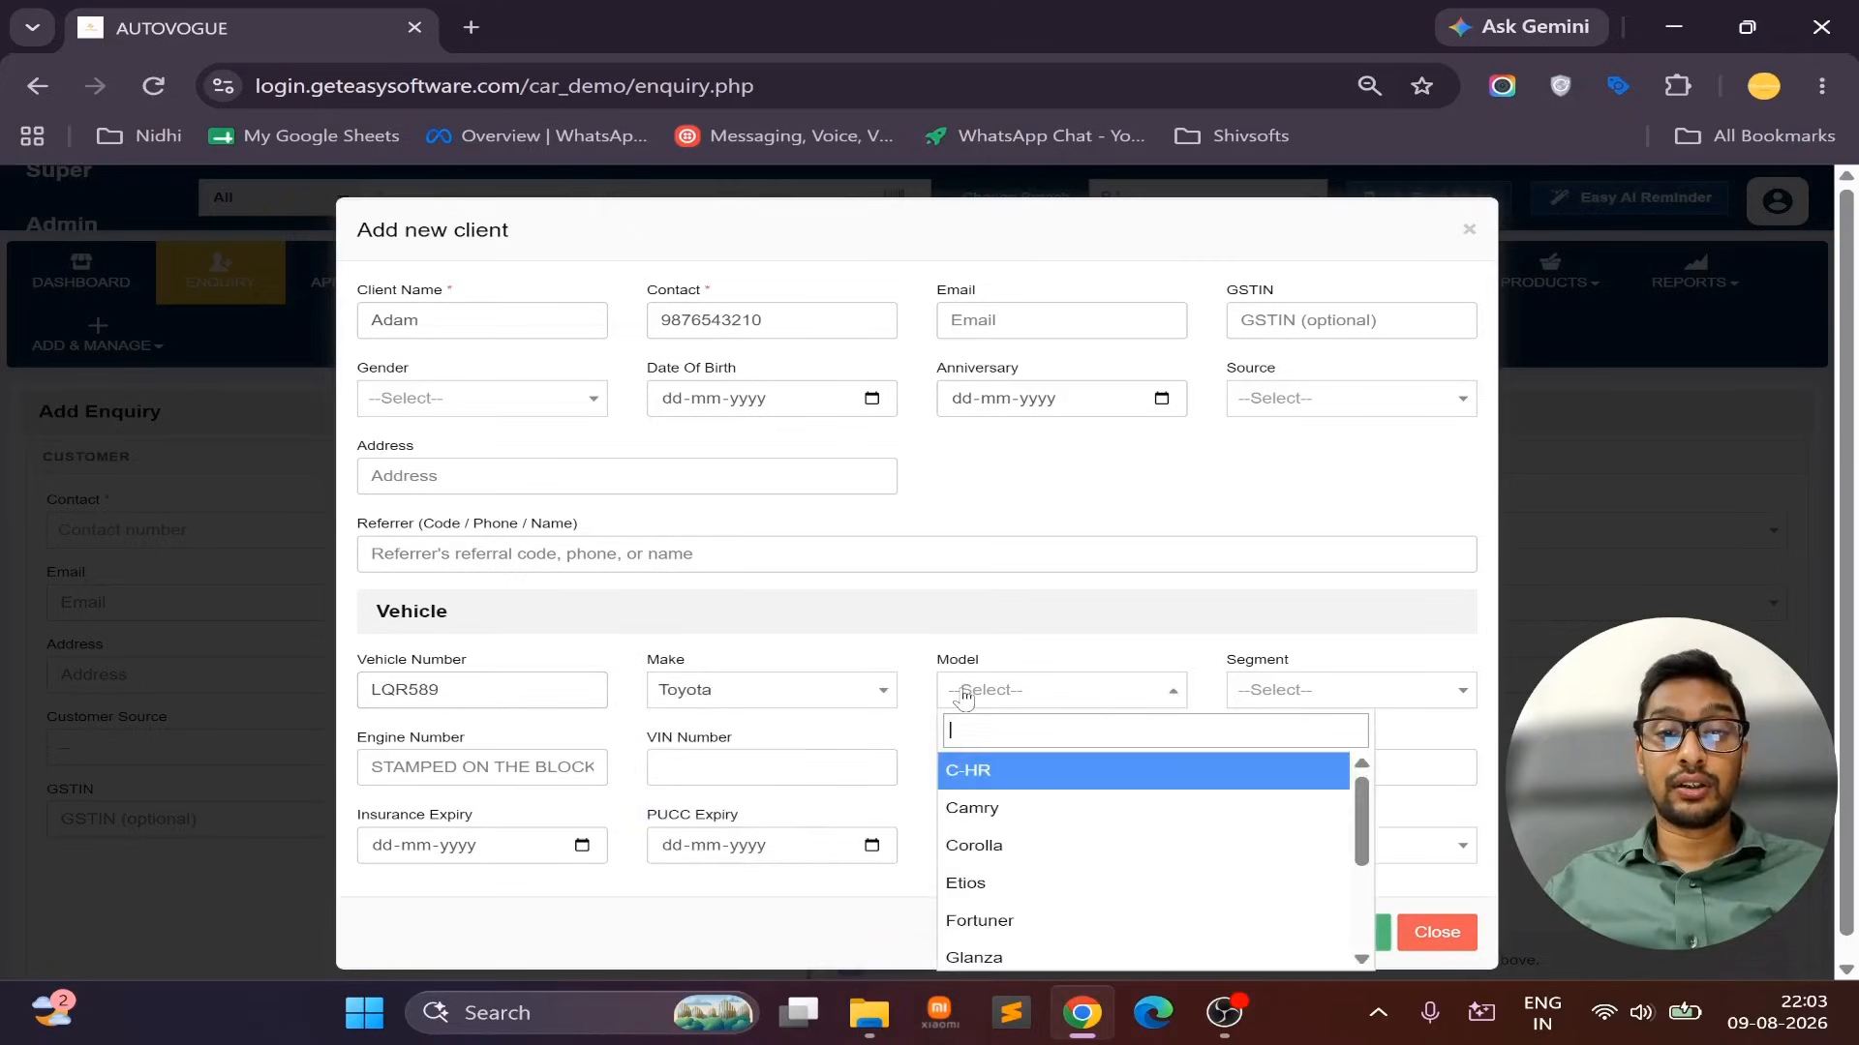
{"action": "left_click", "coordinate": [1002, 818]}
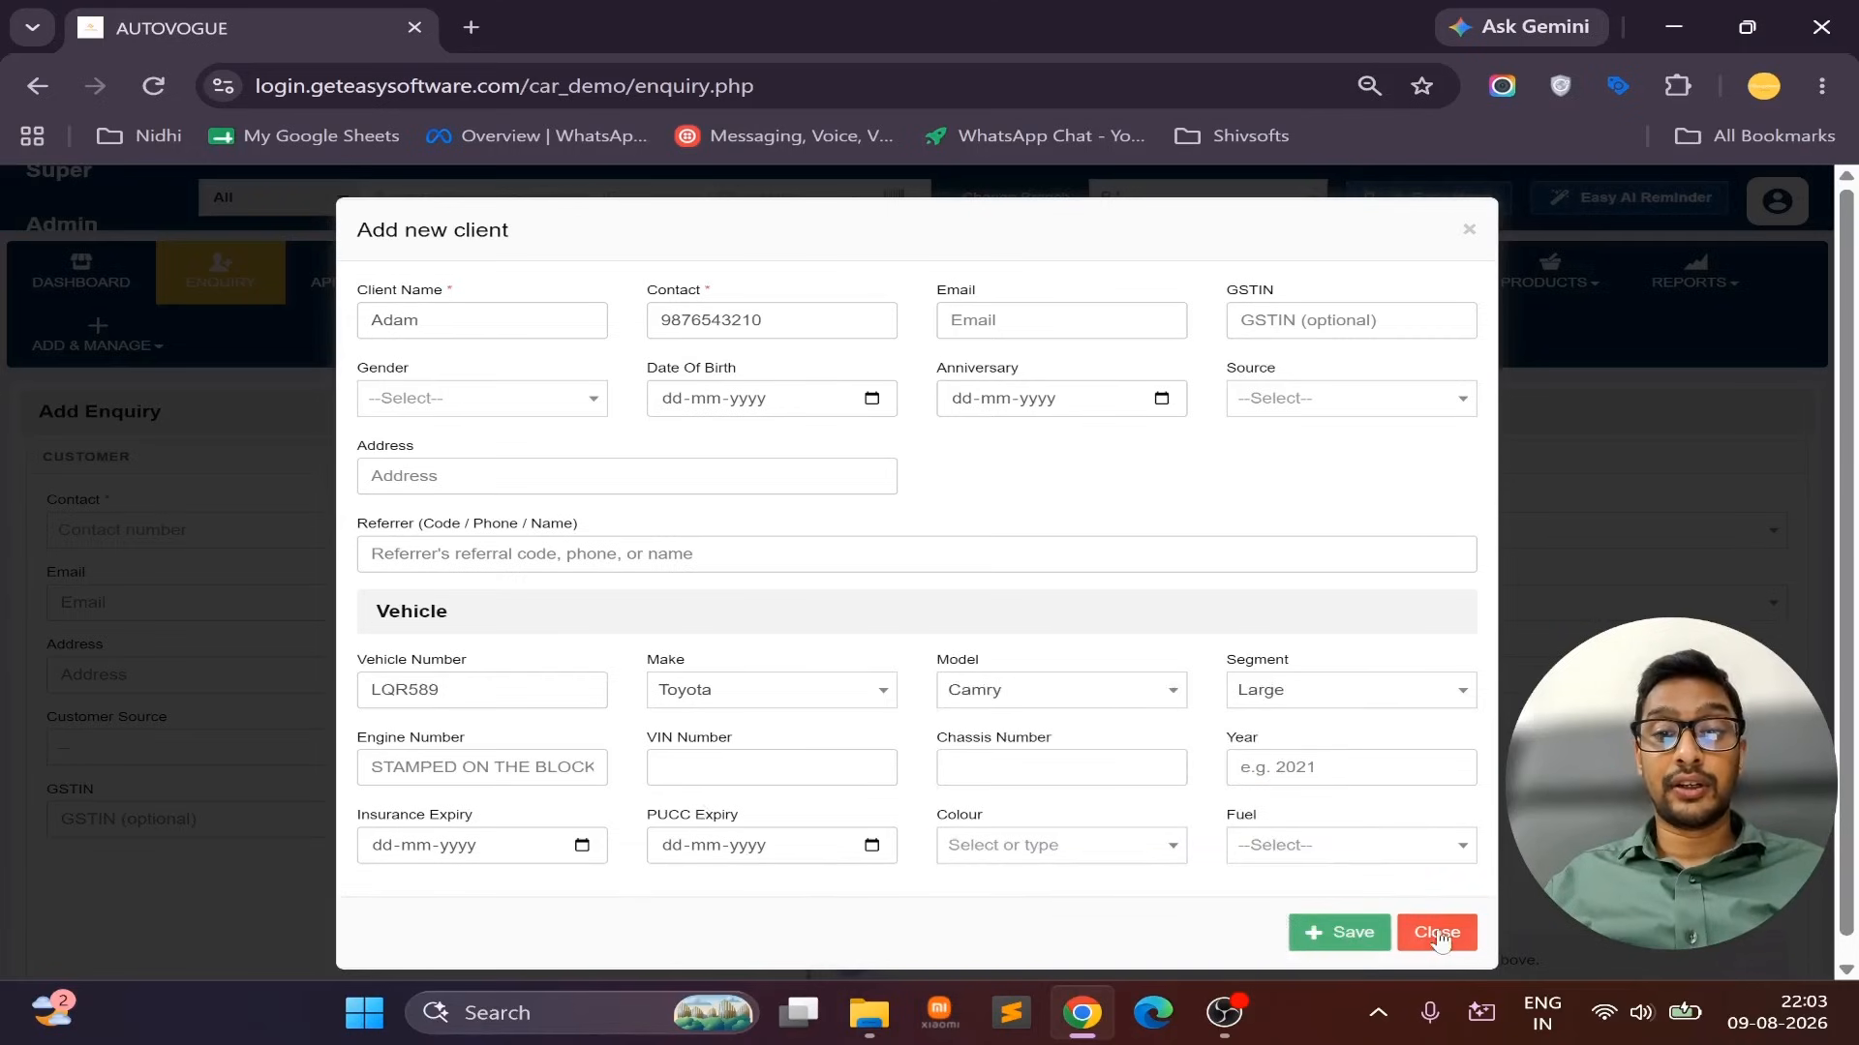
{"action": "left_click", "coordinate": [1345, 935]}
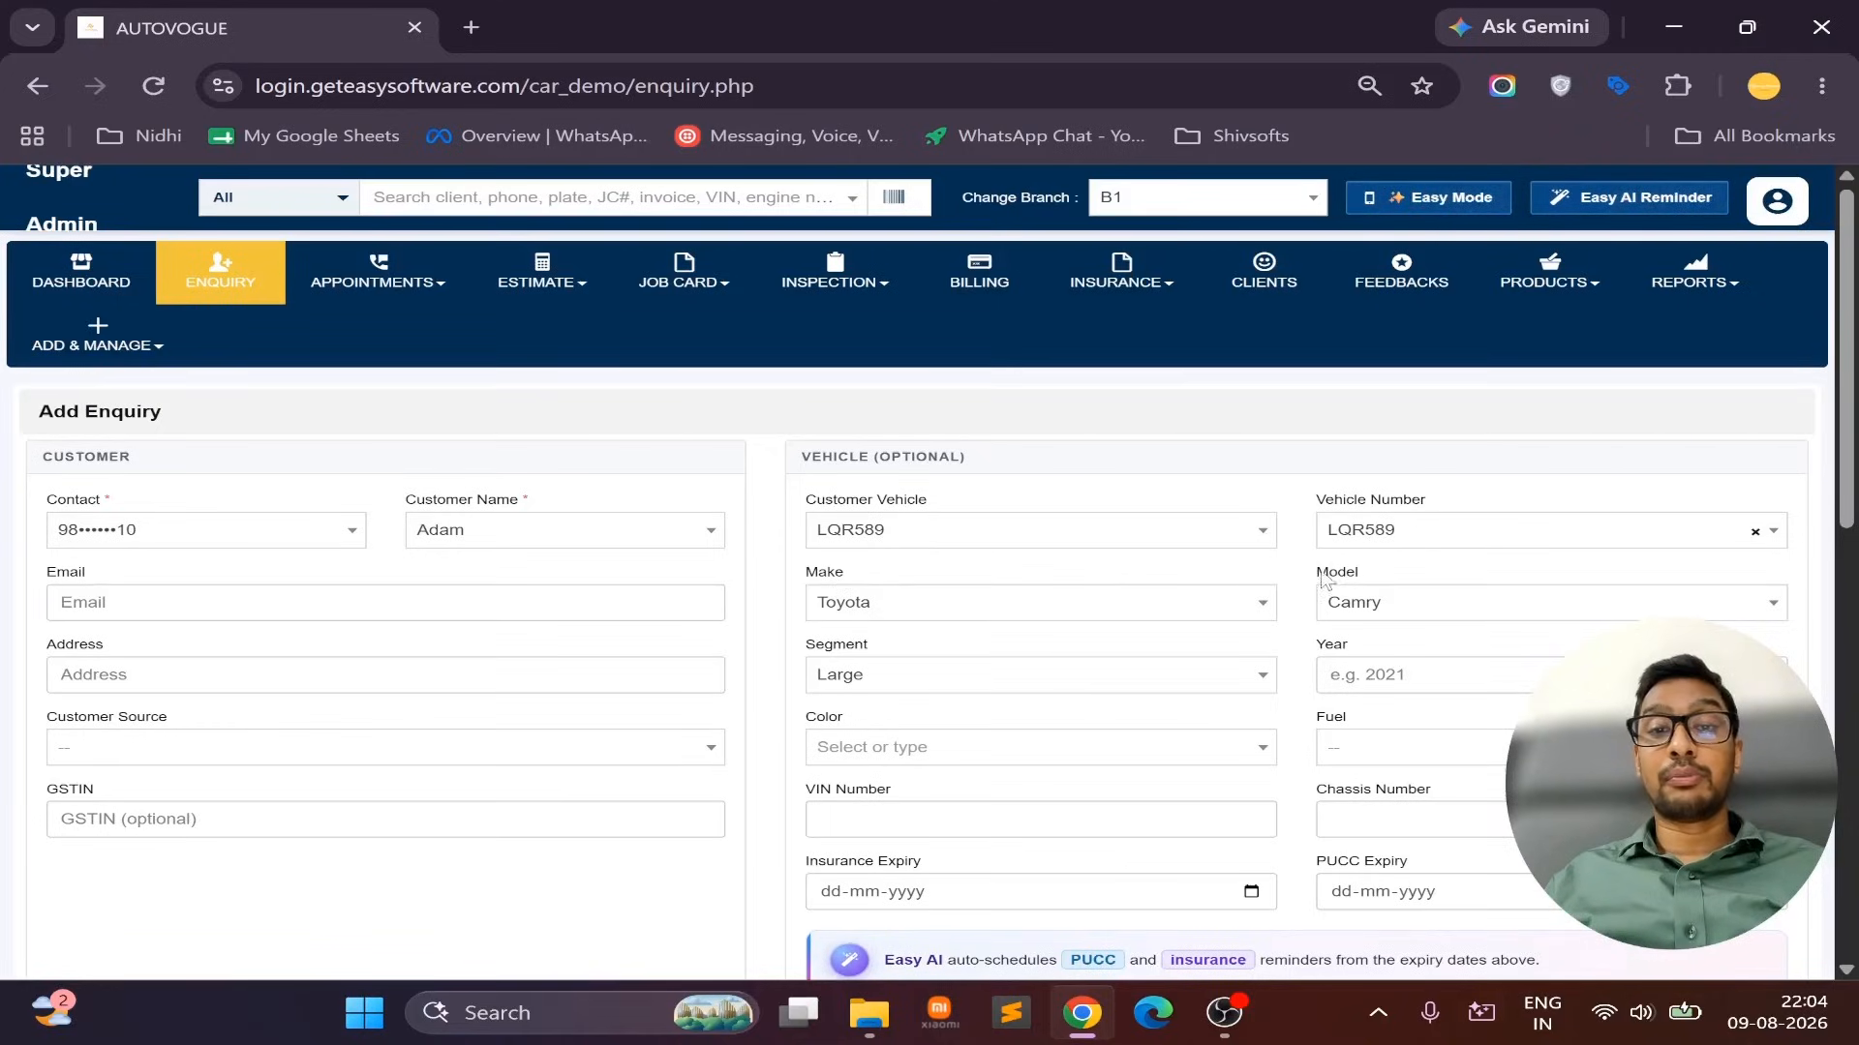
Set the vehicle's year to 2026 in the enquiry
{"action": "left_click", "coordinate": [1375, 677]}
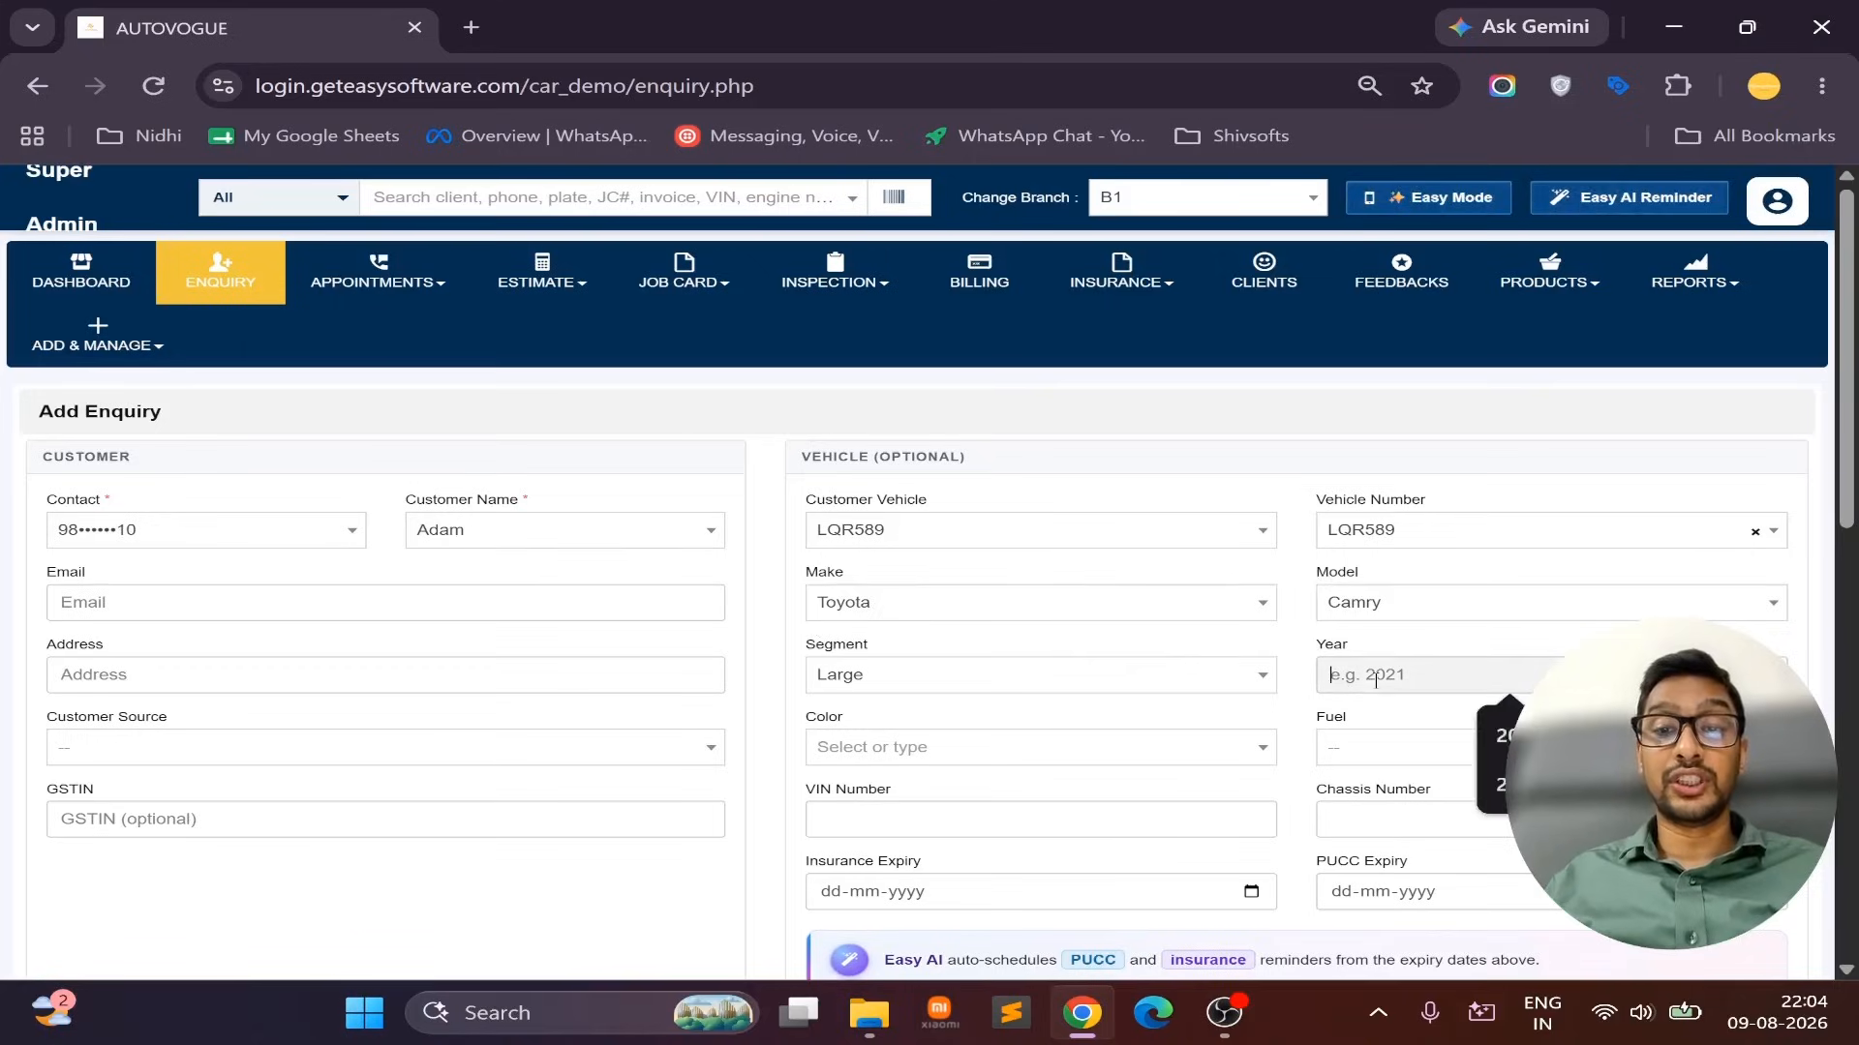
{"action": "type", "text": "2025"}
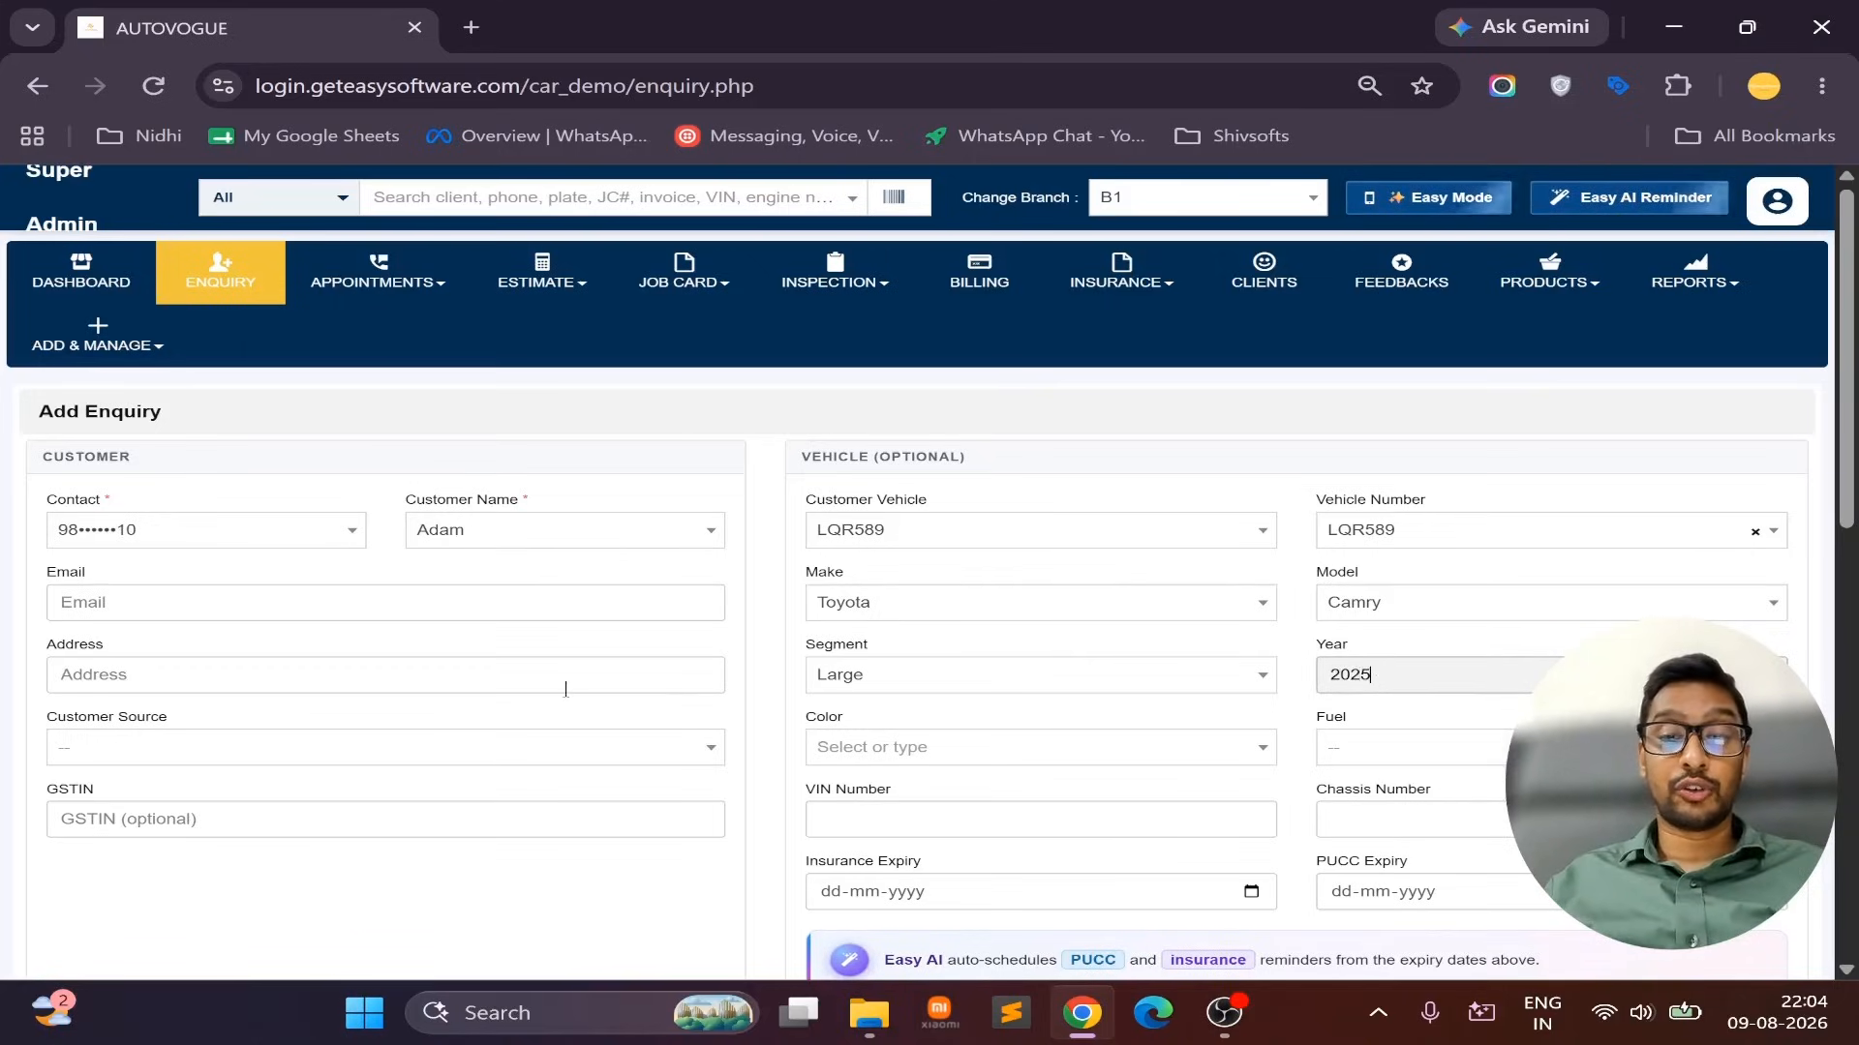
{"action": "key", "text": "BackSpace"}
{"action": "type", "text": "6"}
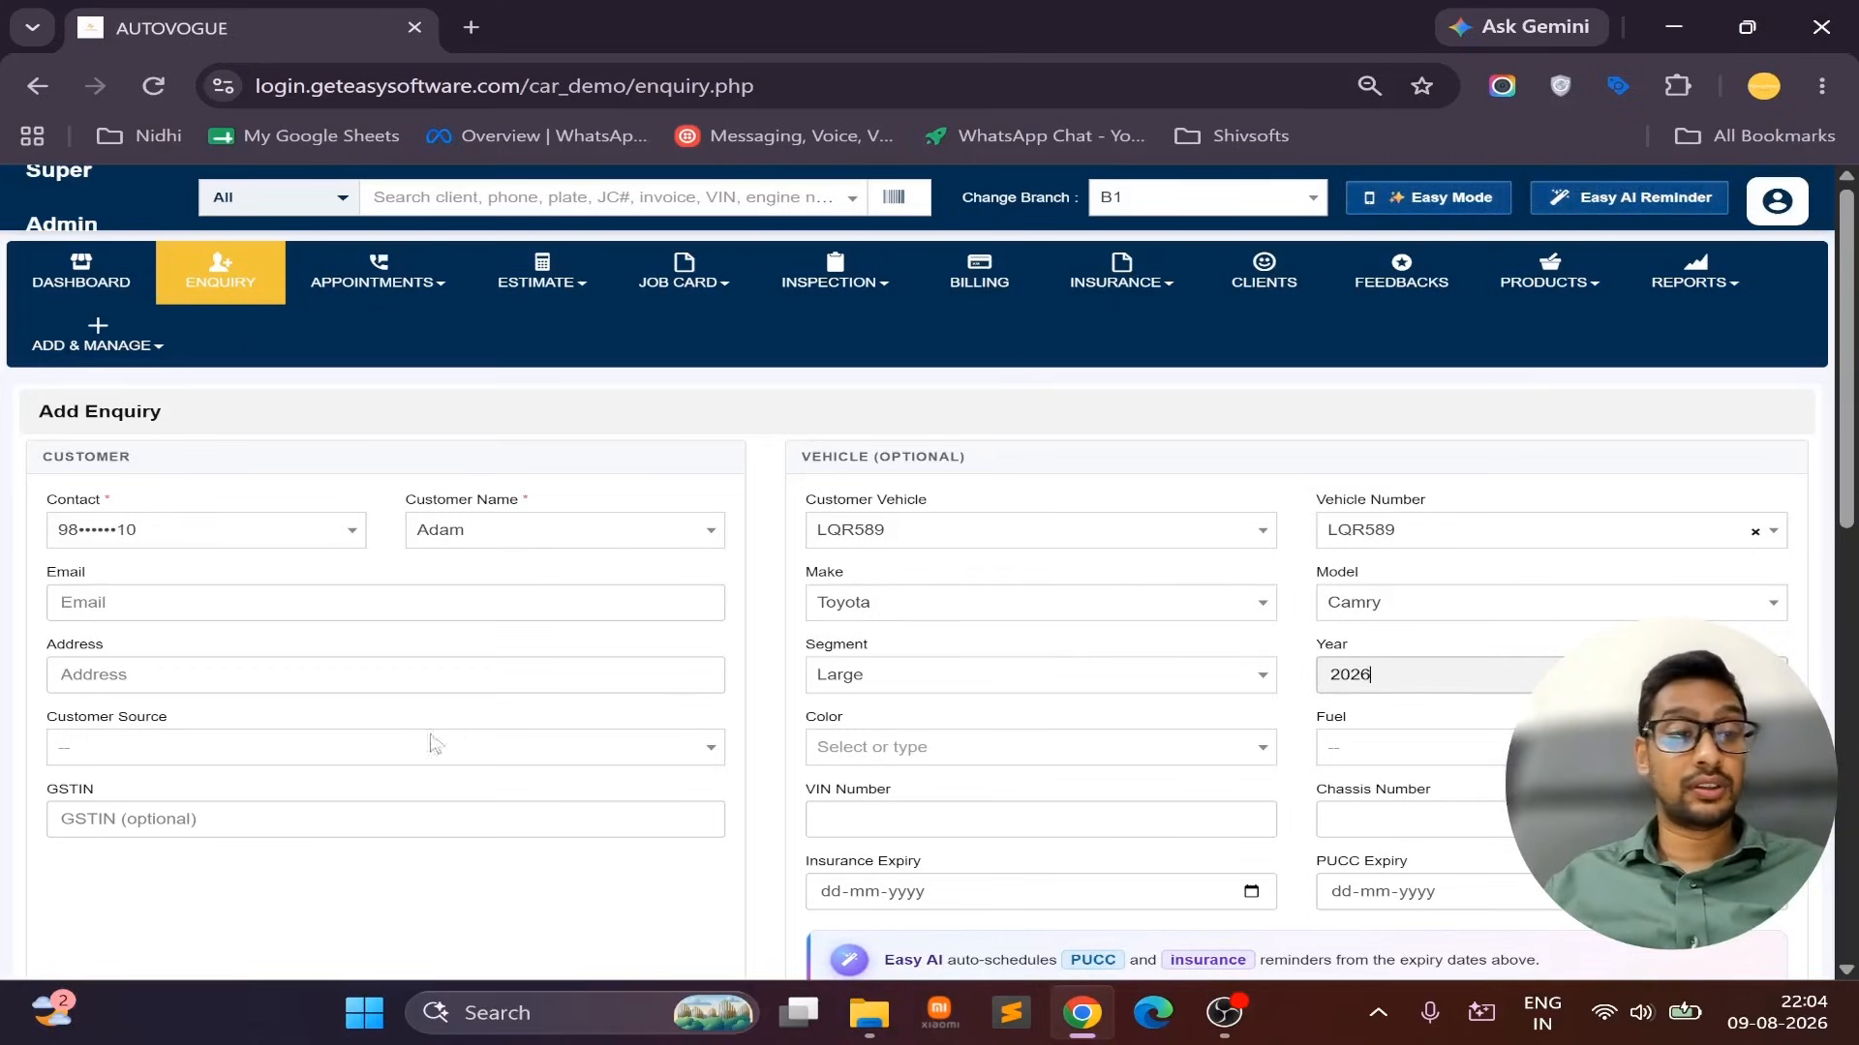
Set the enquiry's customer source to Google
{"action": "scroll", "coordinate": [349, 896], "scroll_direction": "down", "scroll_amount": 4}
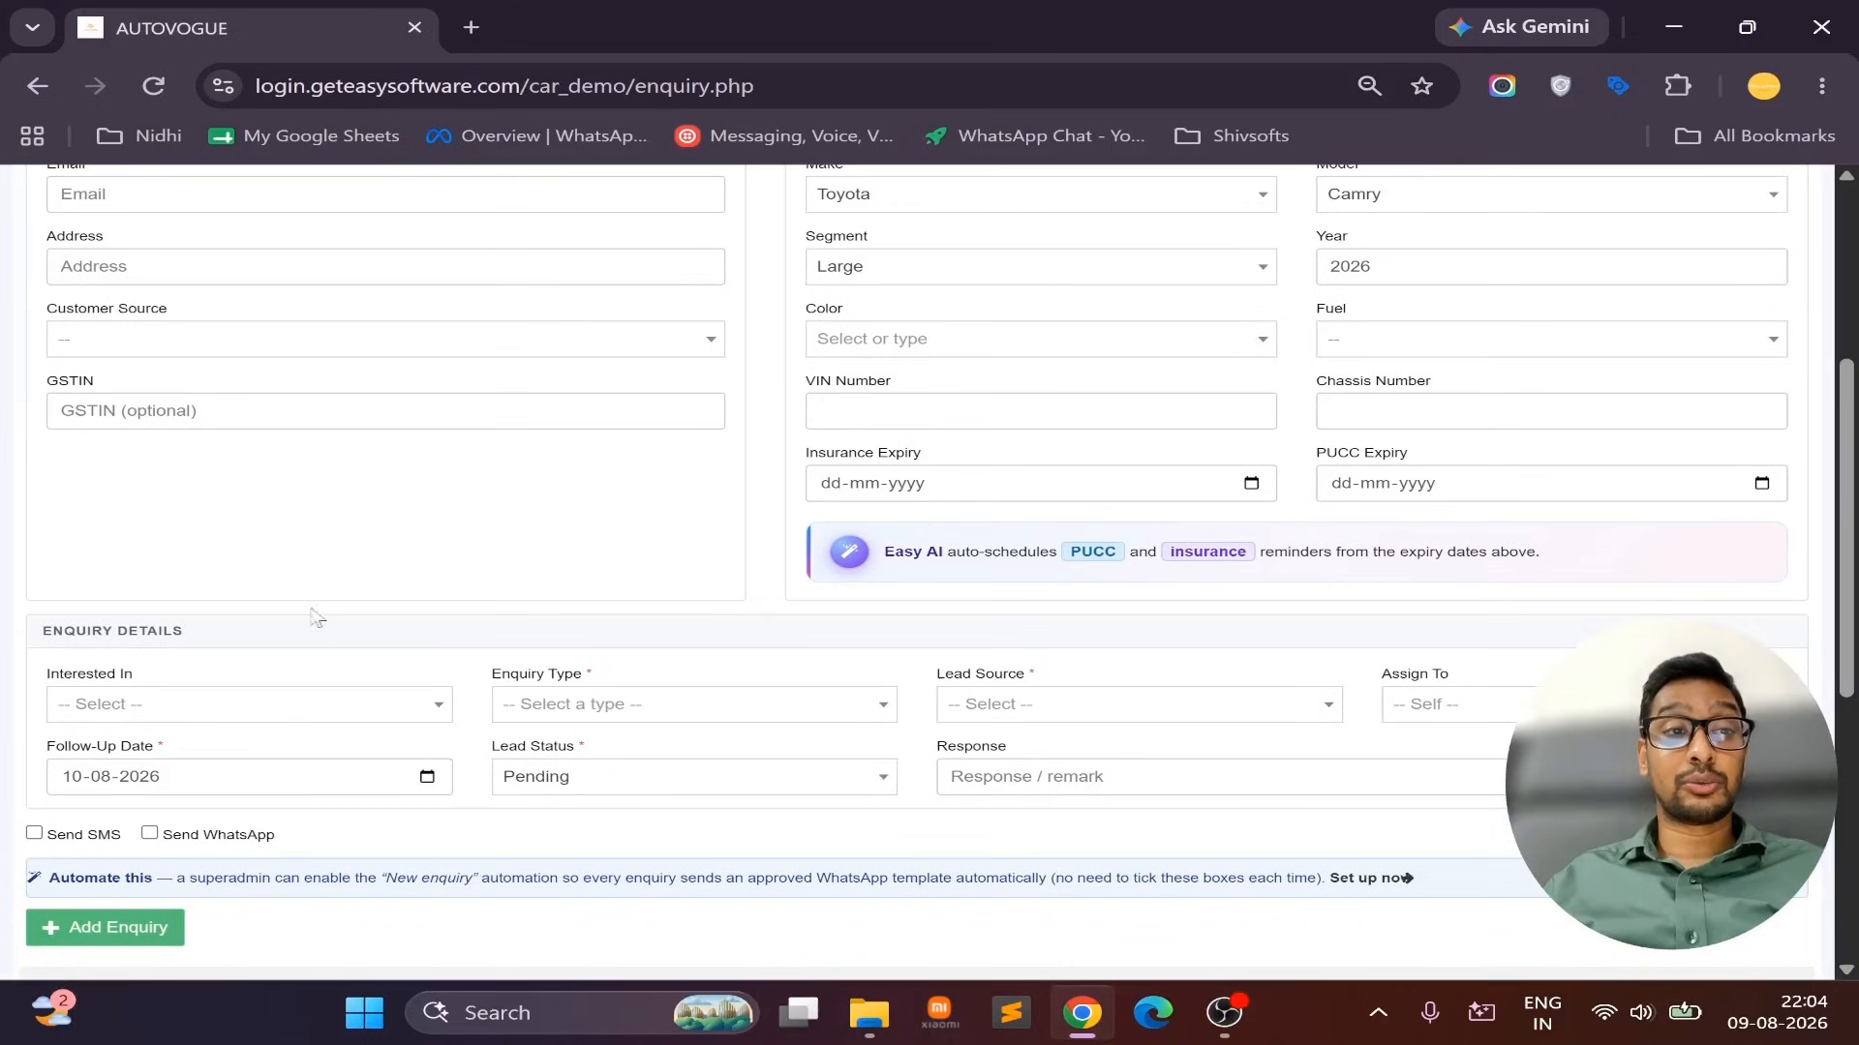
{"action": "left_click", "coordinate": [513, 347]}
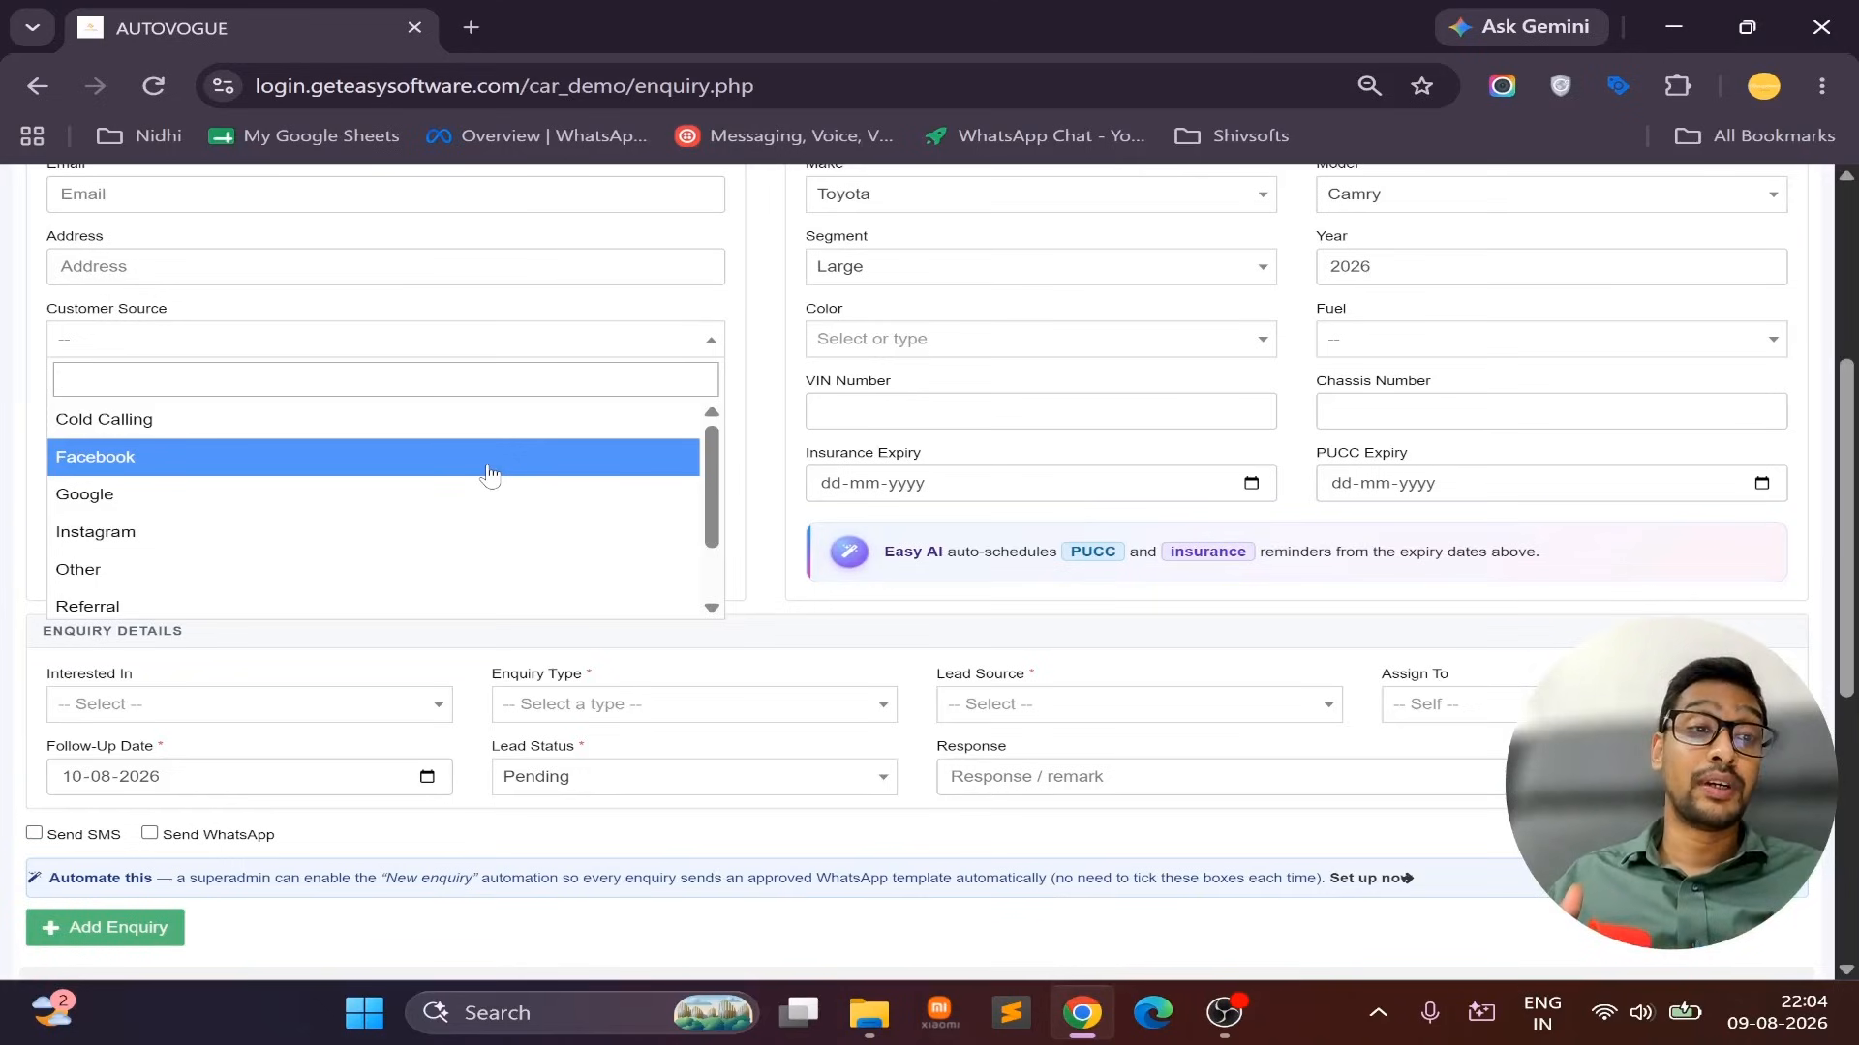
{"action": "left_click", "coordinate": [581, 494]}
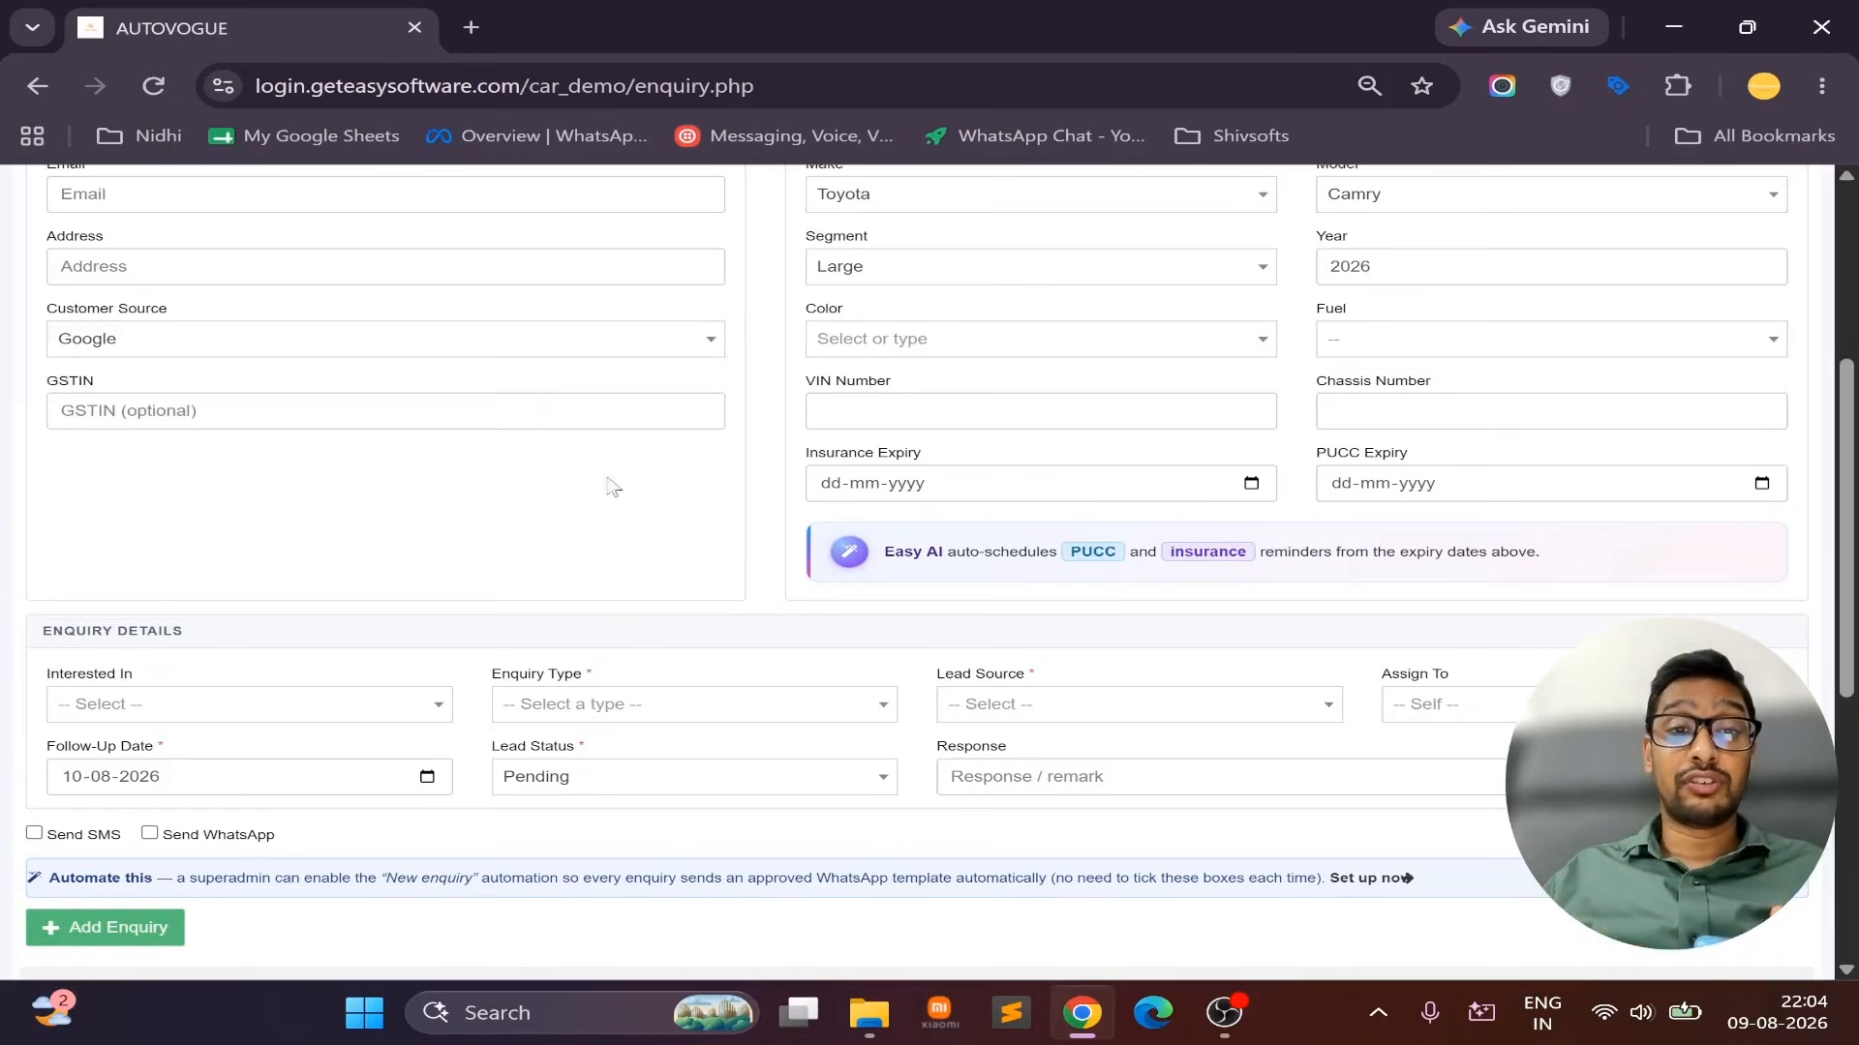
{"action": "scroll", "coordinate": [721, 469], "scroll_direction": "up", "scroll_amount": 4}
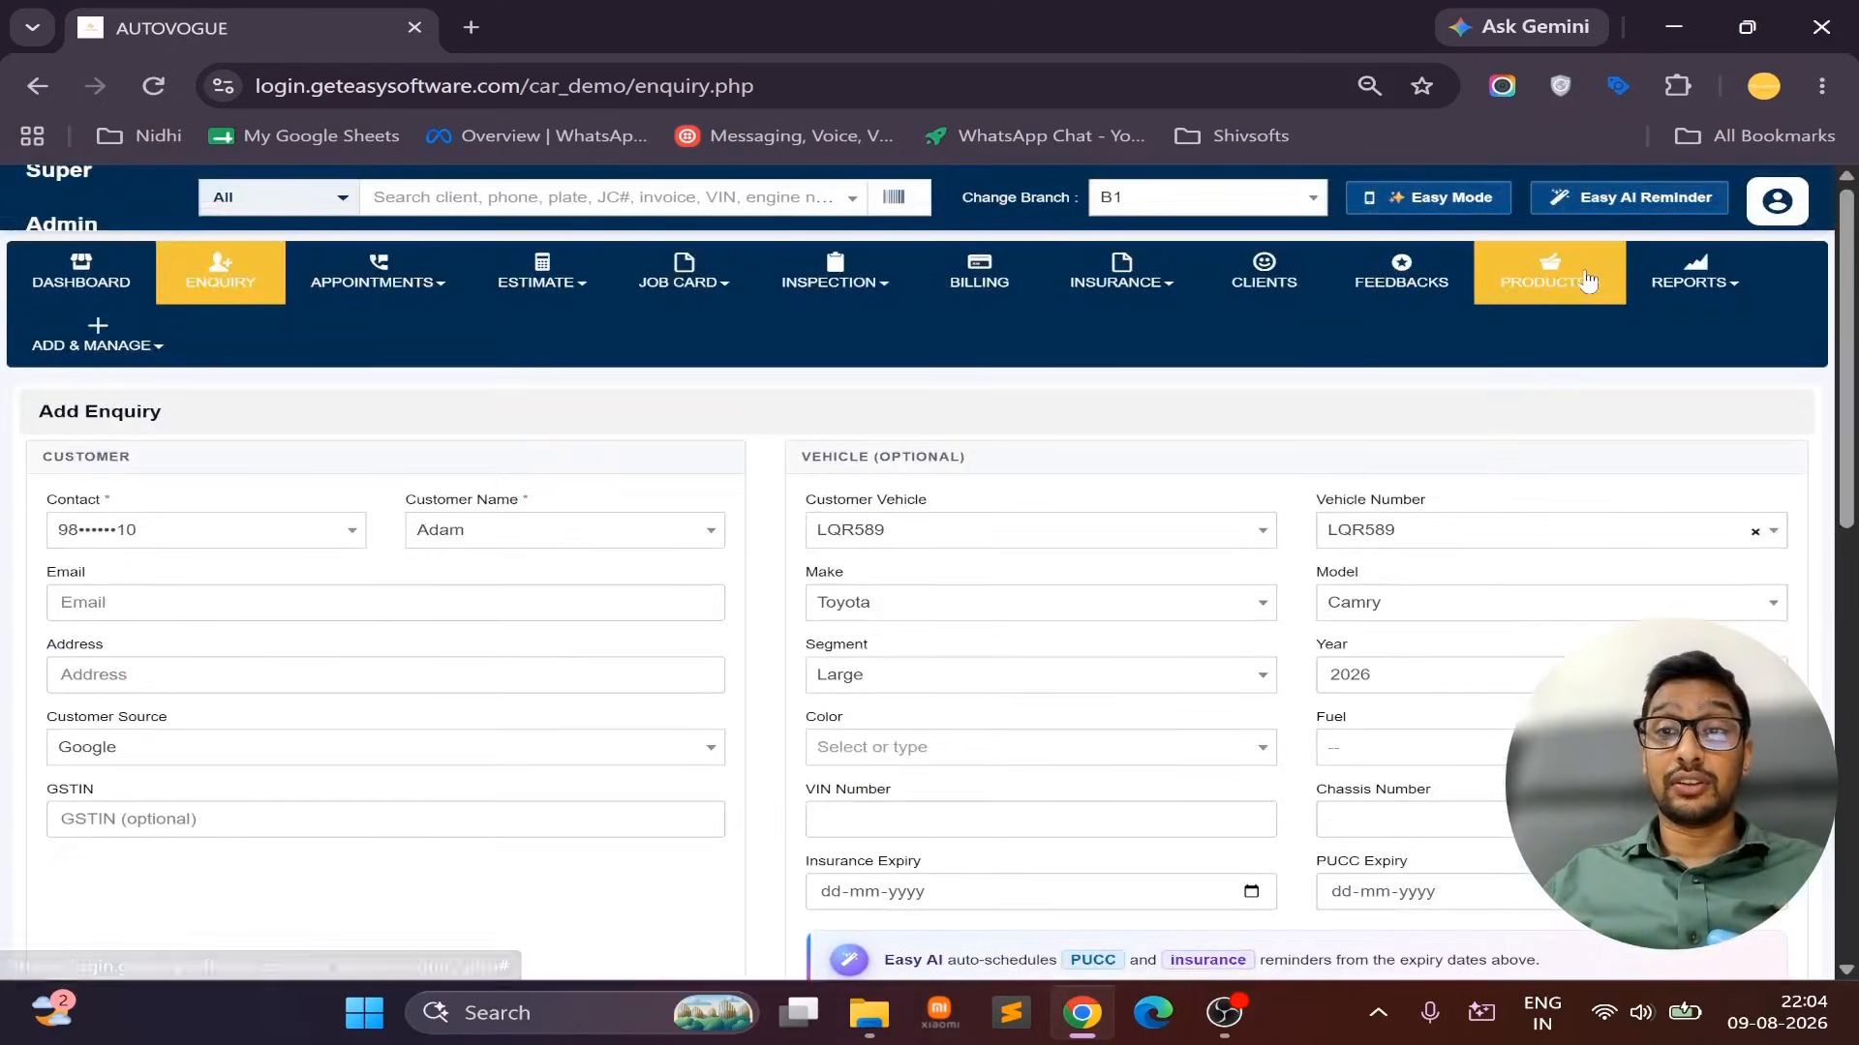
{"action": "left_click", "coordinate": [1689, 282]}
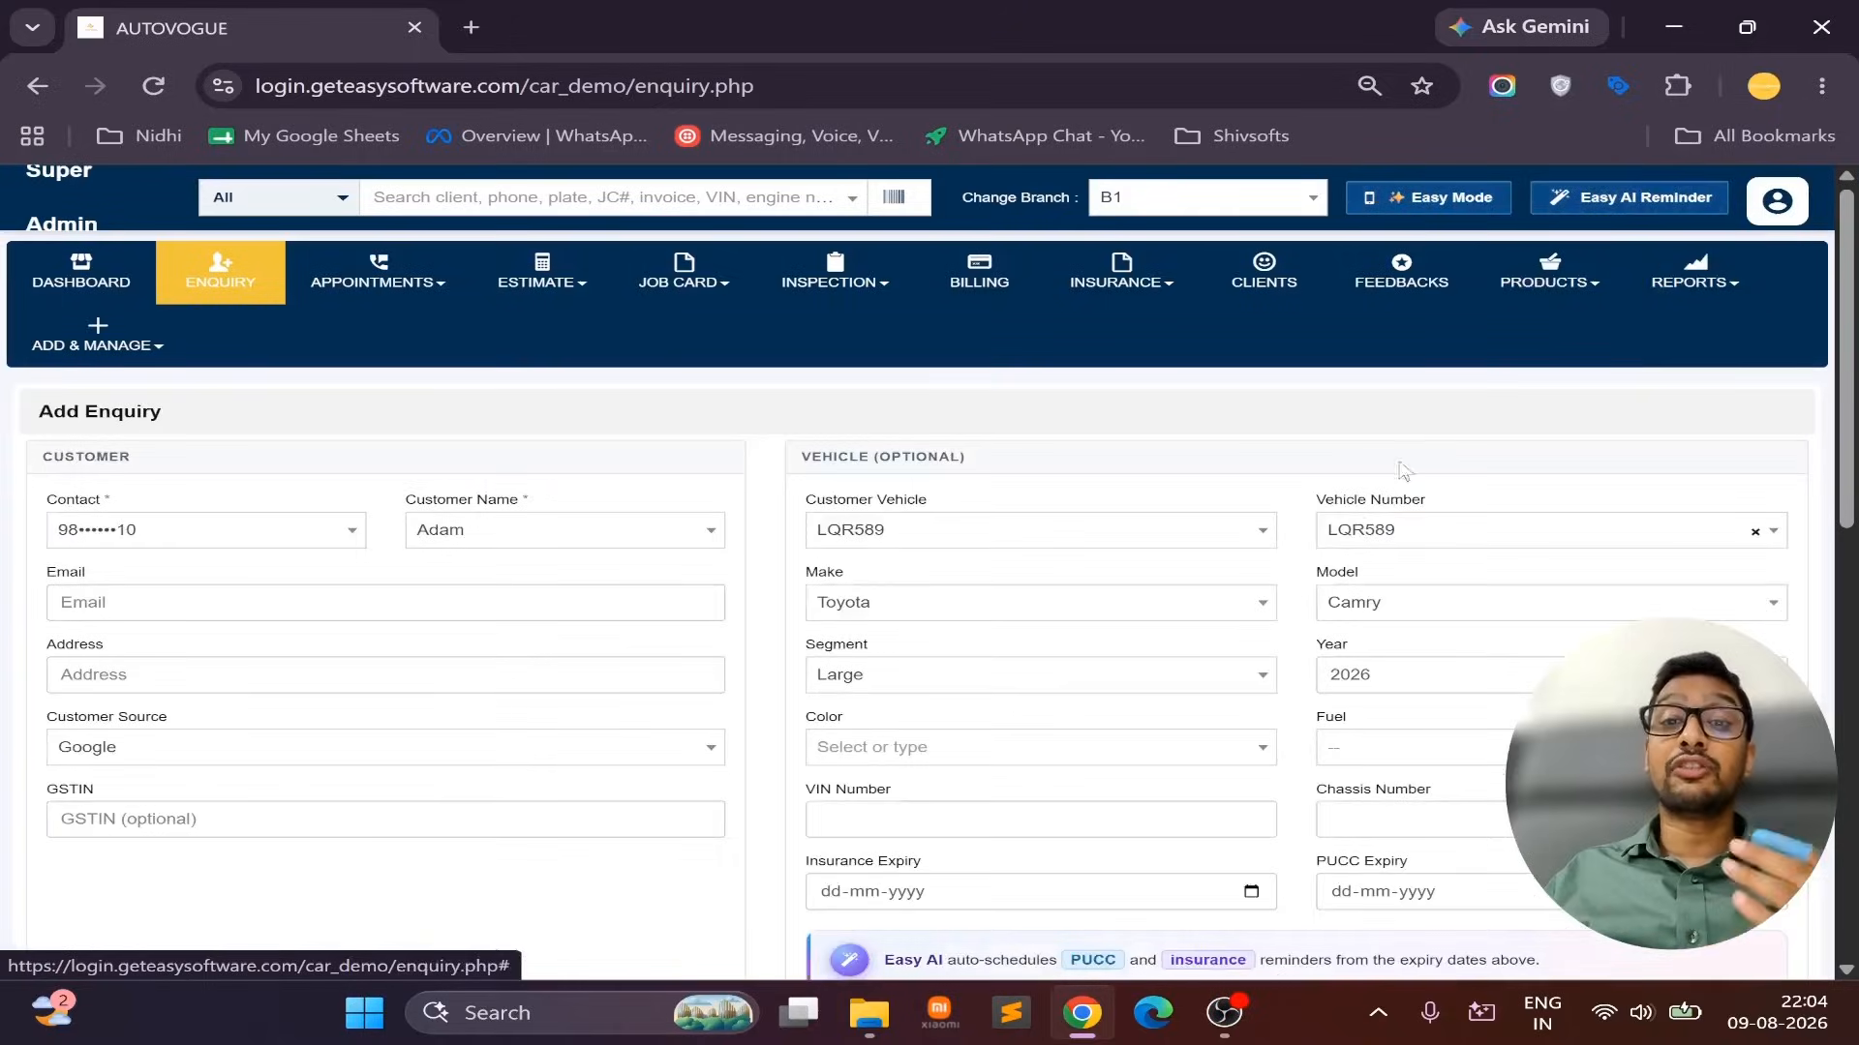
{"action": "scroll", "coordinate": [1277, 469], "scroll_direction": "down", "scroll_amount": 1}
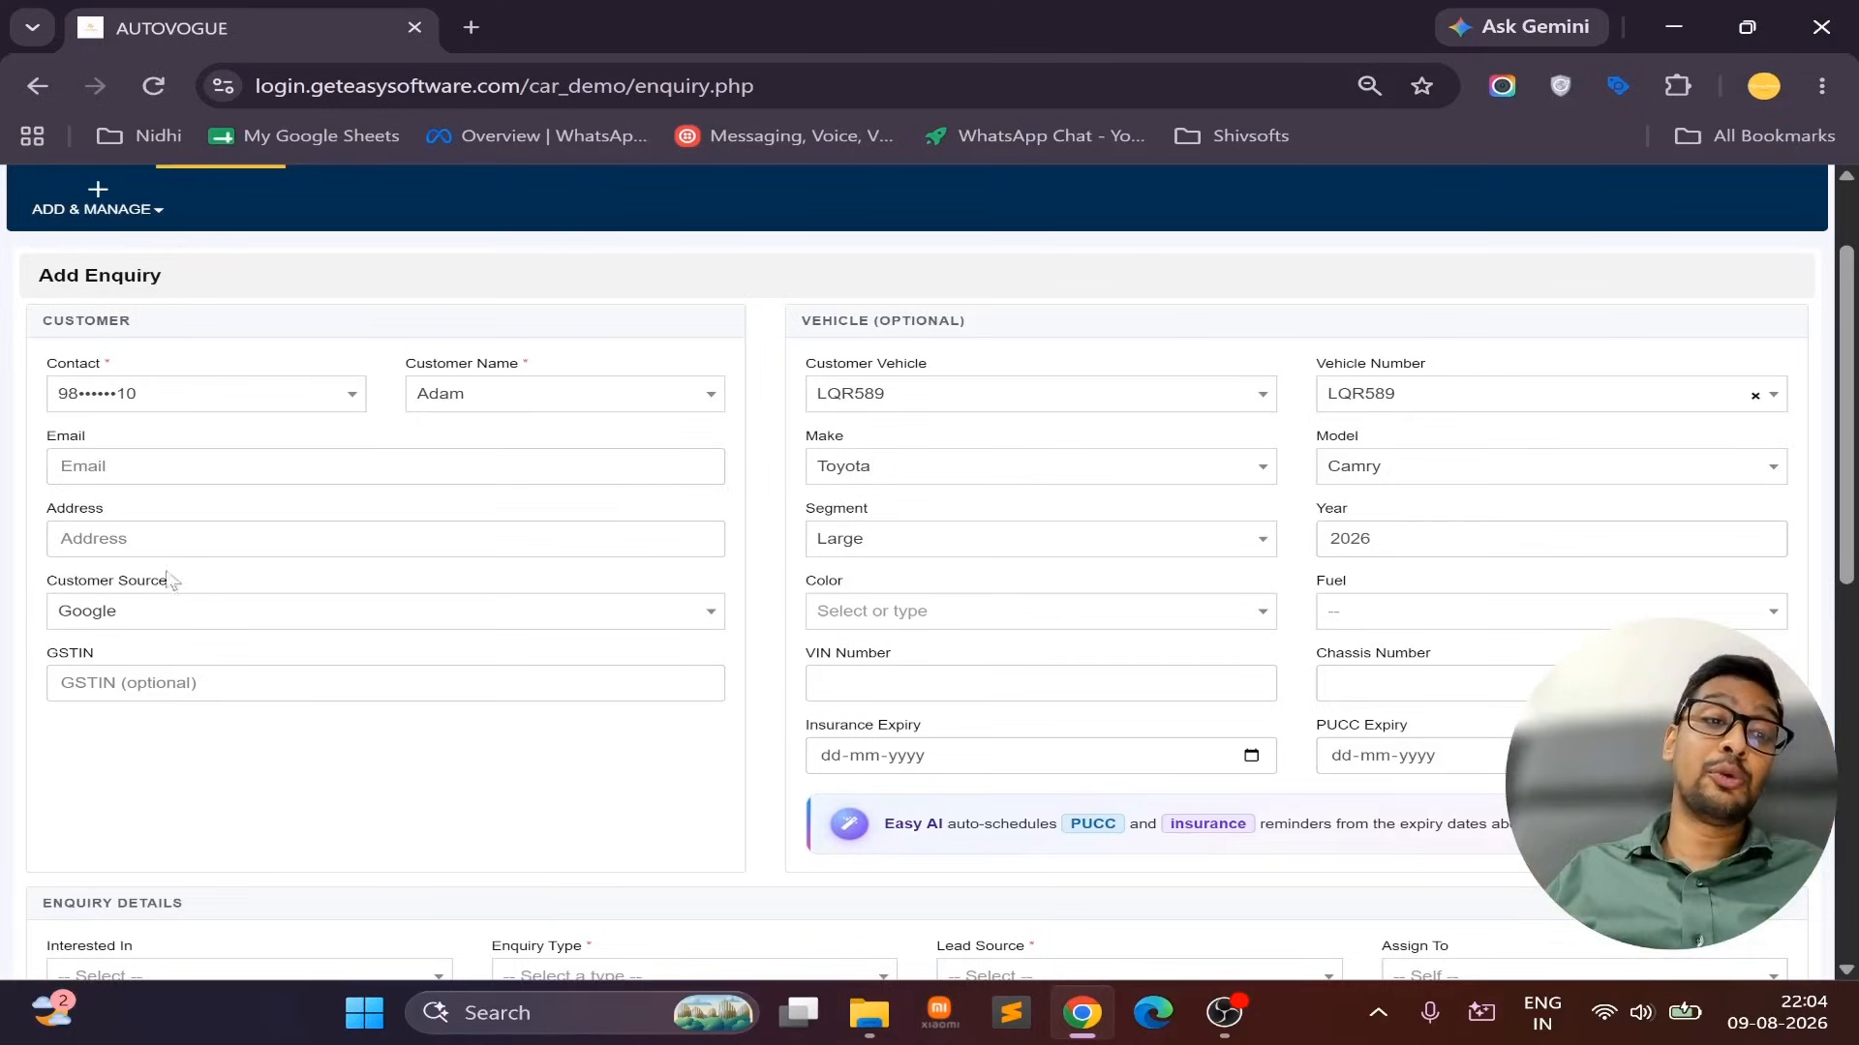
{"action": "left_click_drag", "start_coordinate": [170, 581], "coordinate": [89, 584]}
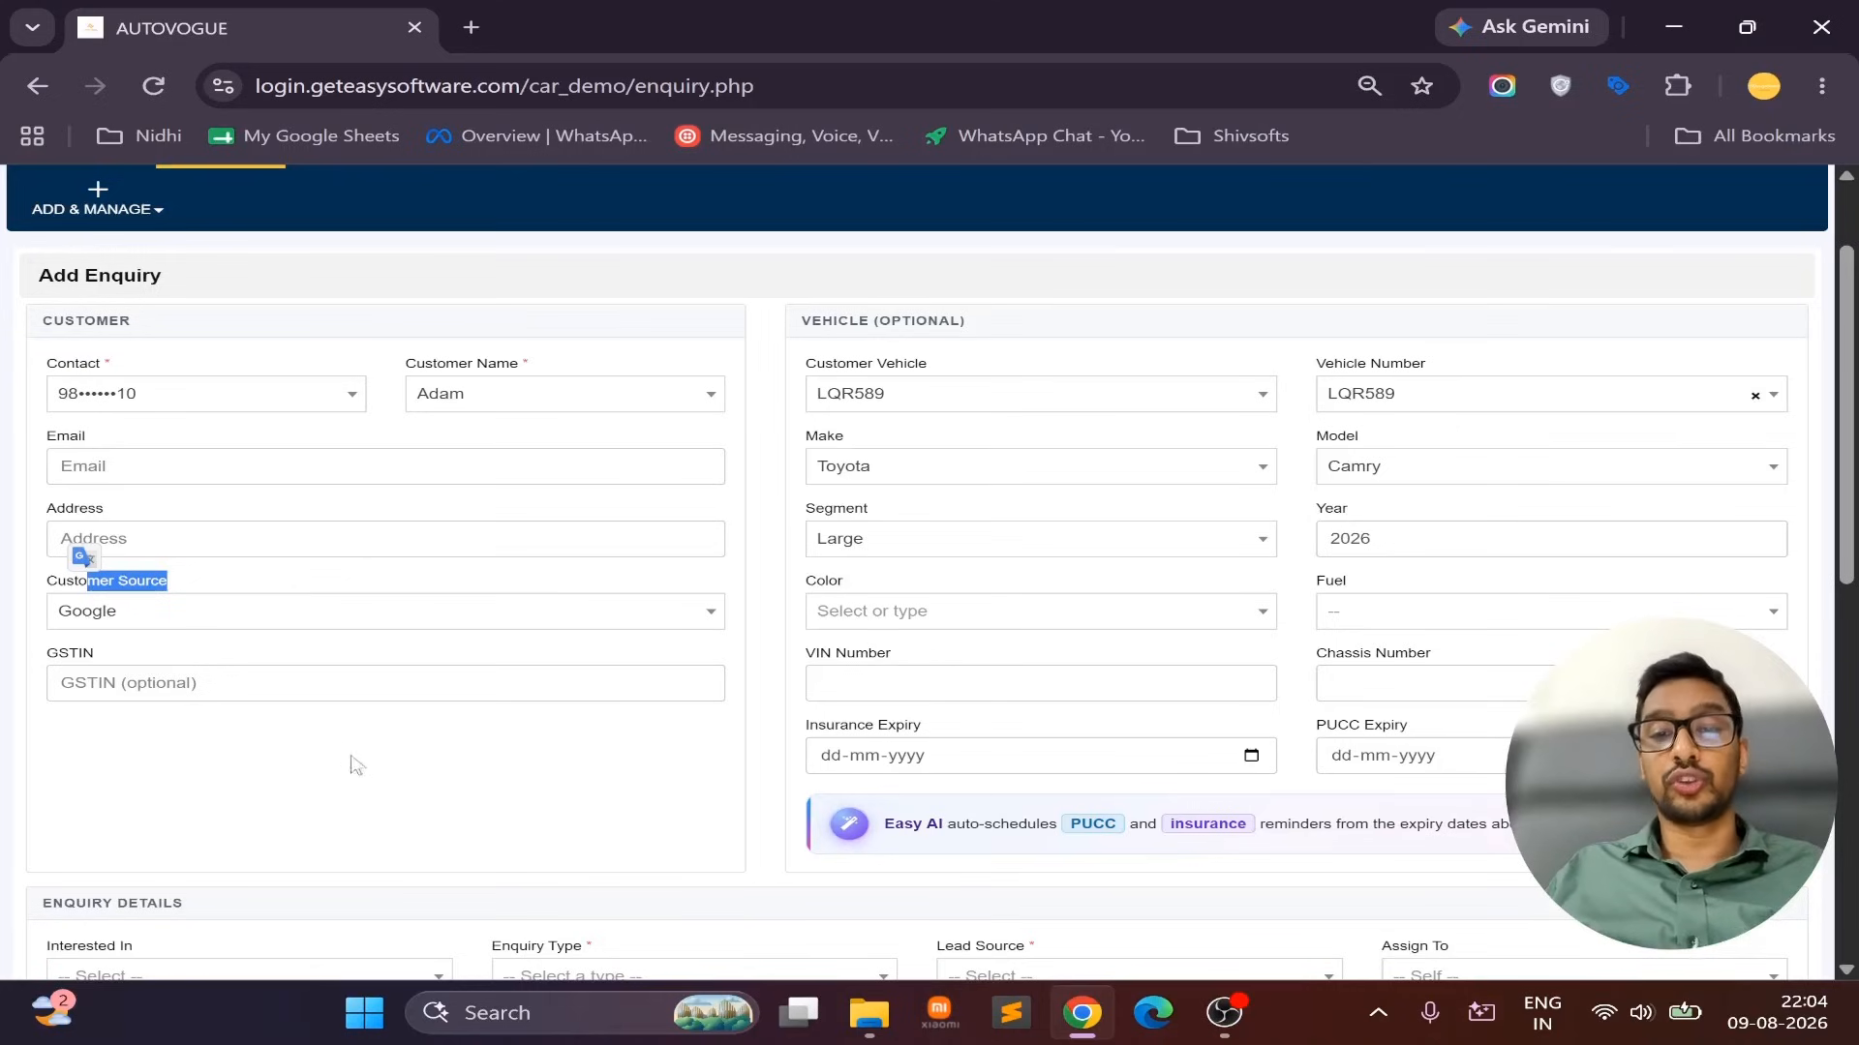
{"action": "left_click", "coordinate": [395, 815]}
Set the vehicle's insurance expiry to 30-09-2026 and its PUCC expiry to 31-08-2026
{"action": "scroll", "coordinate": [397, 815], "scroll_direction": "down", "scroll_amount": 3}
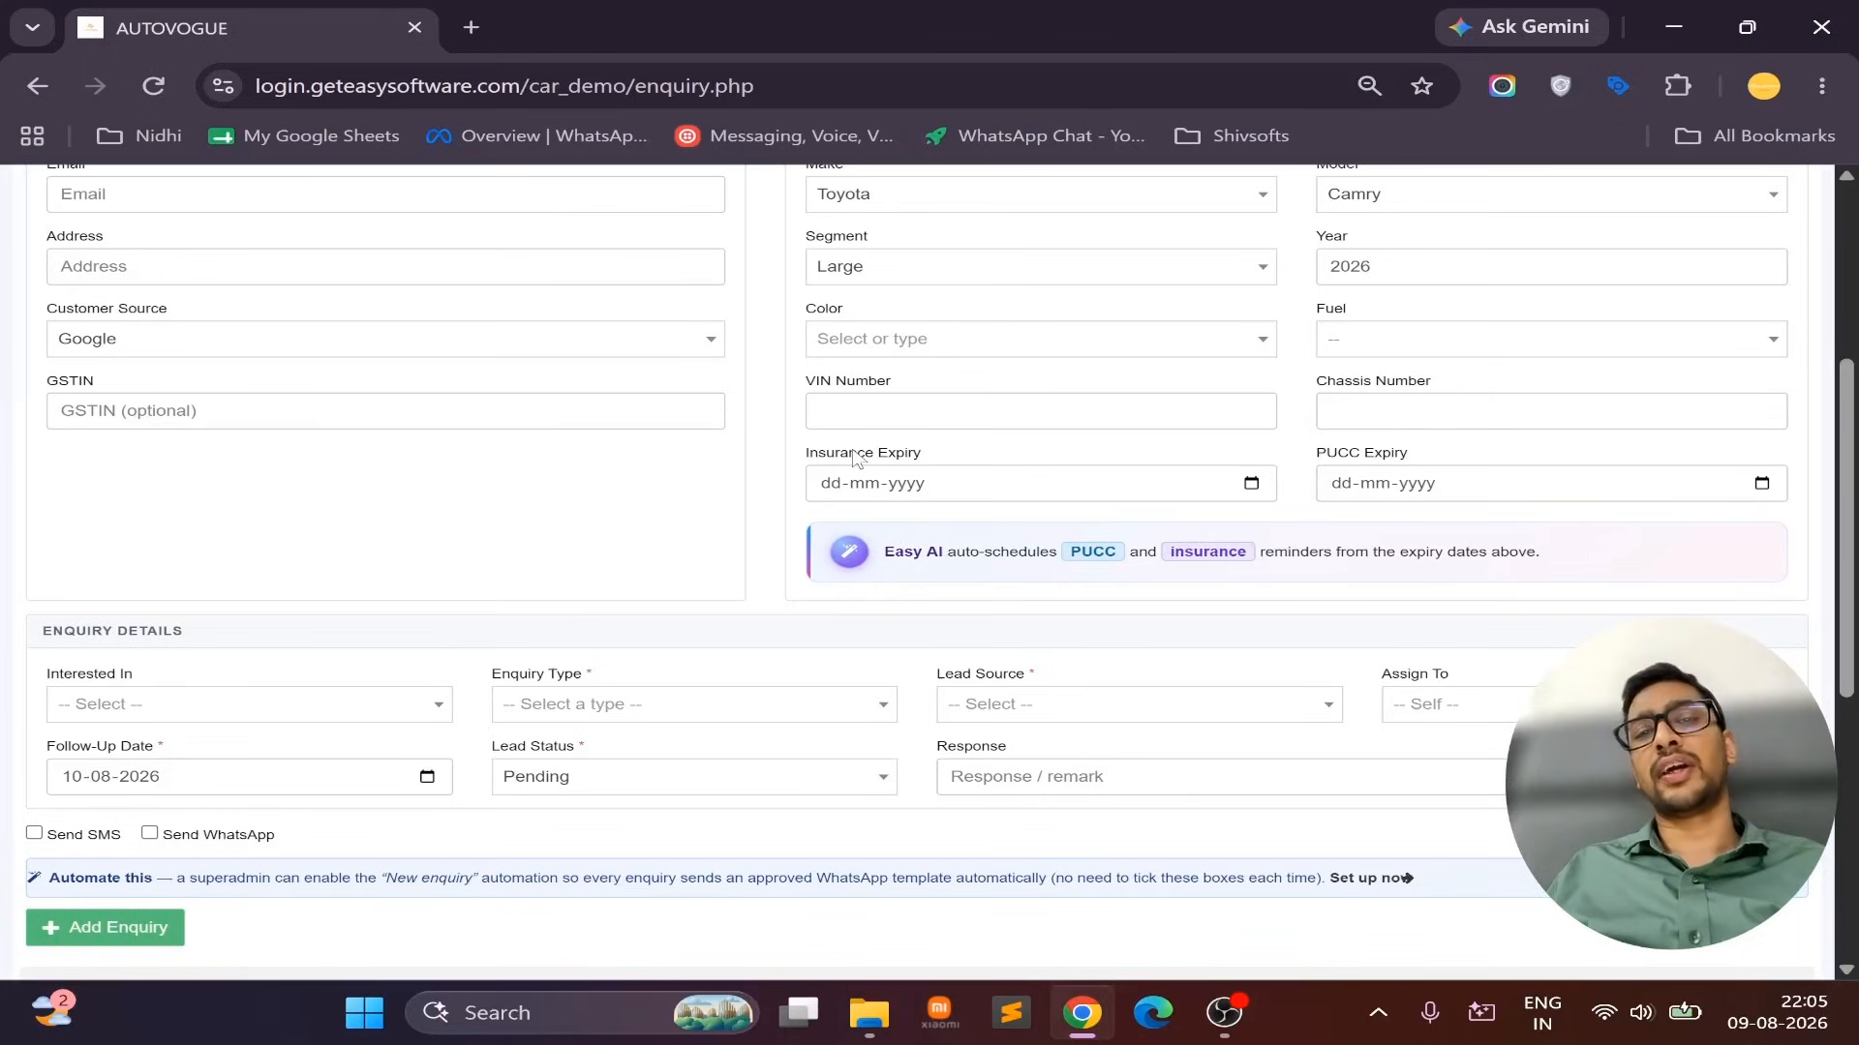
{"action": "scroll", "coordinate": [1032, 433], "scroll_direction": "up", "scroll_amount": 1}
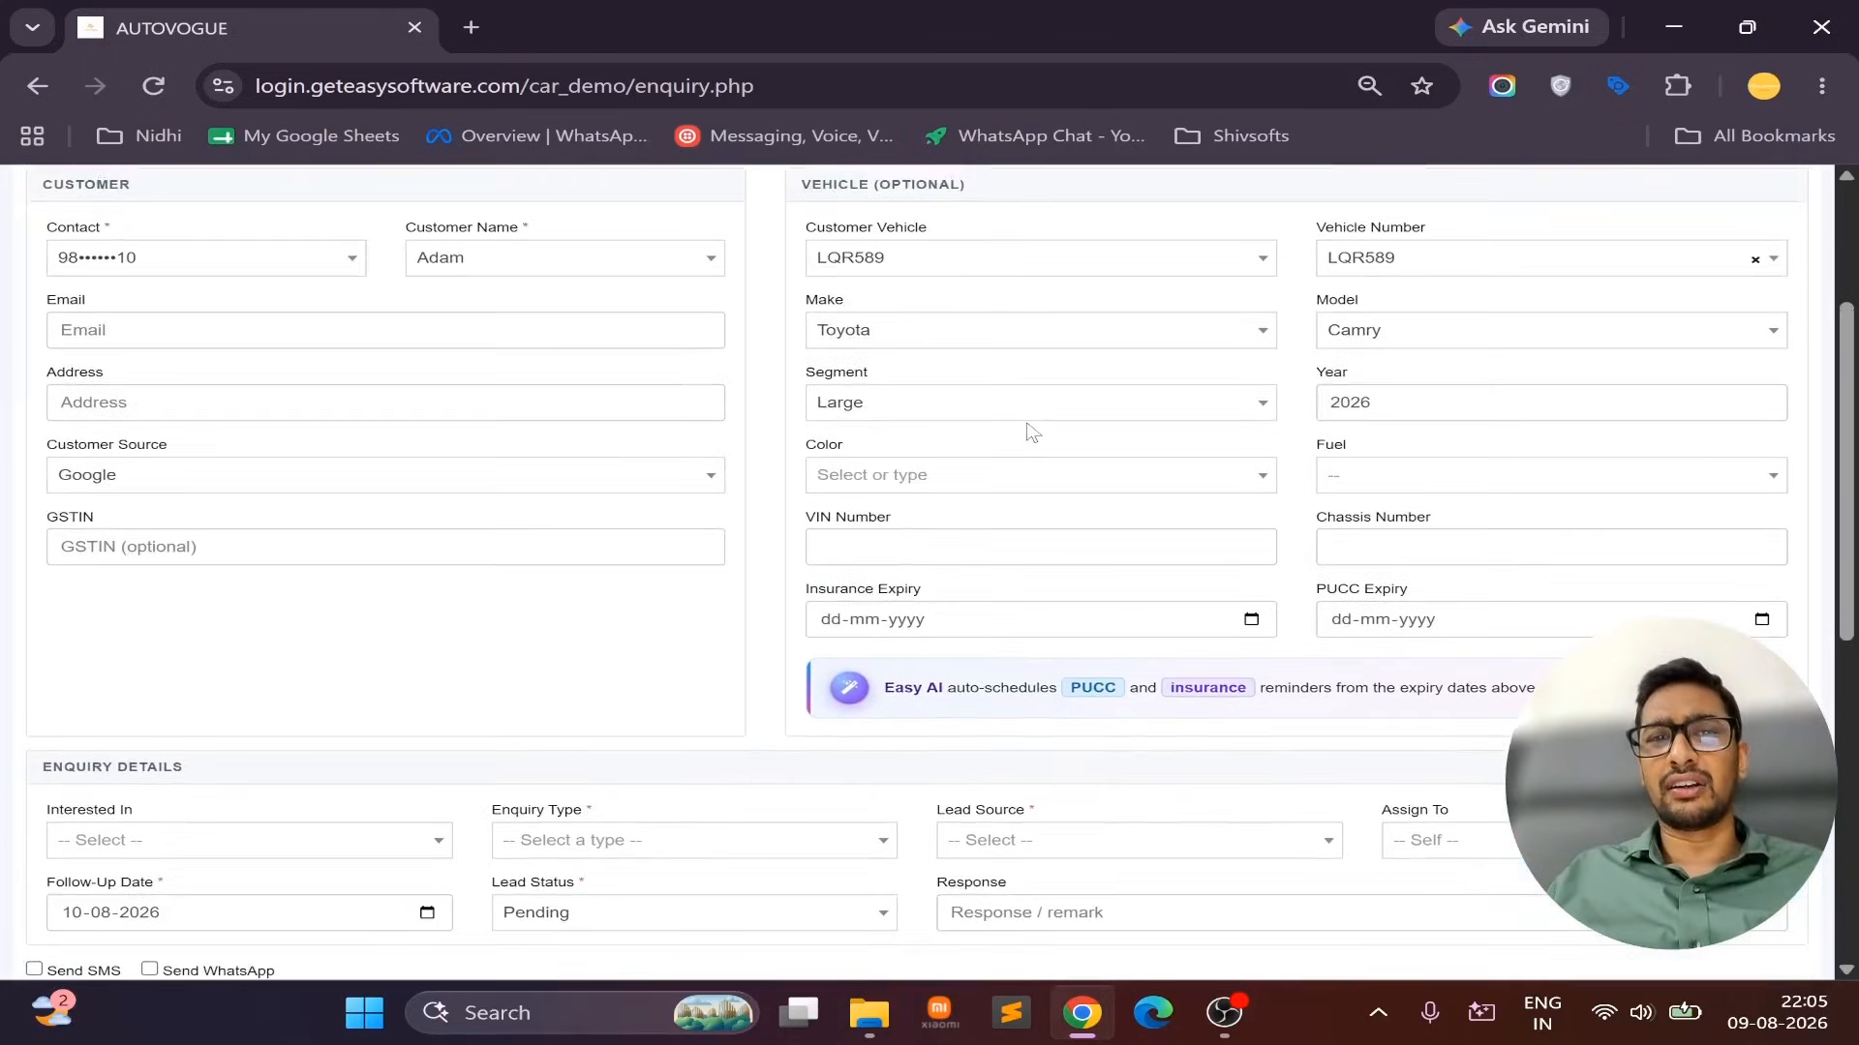
{"action": "left_click", "coordinate": [1251, 621]}
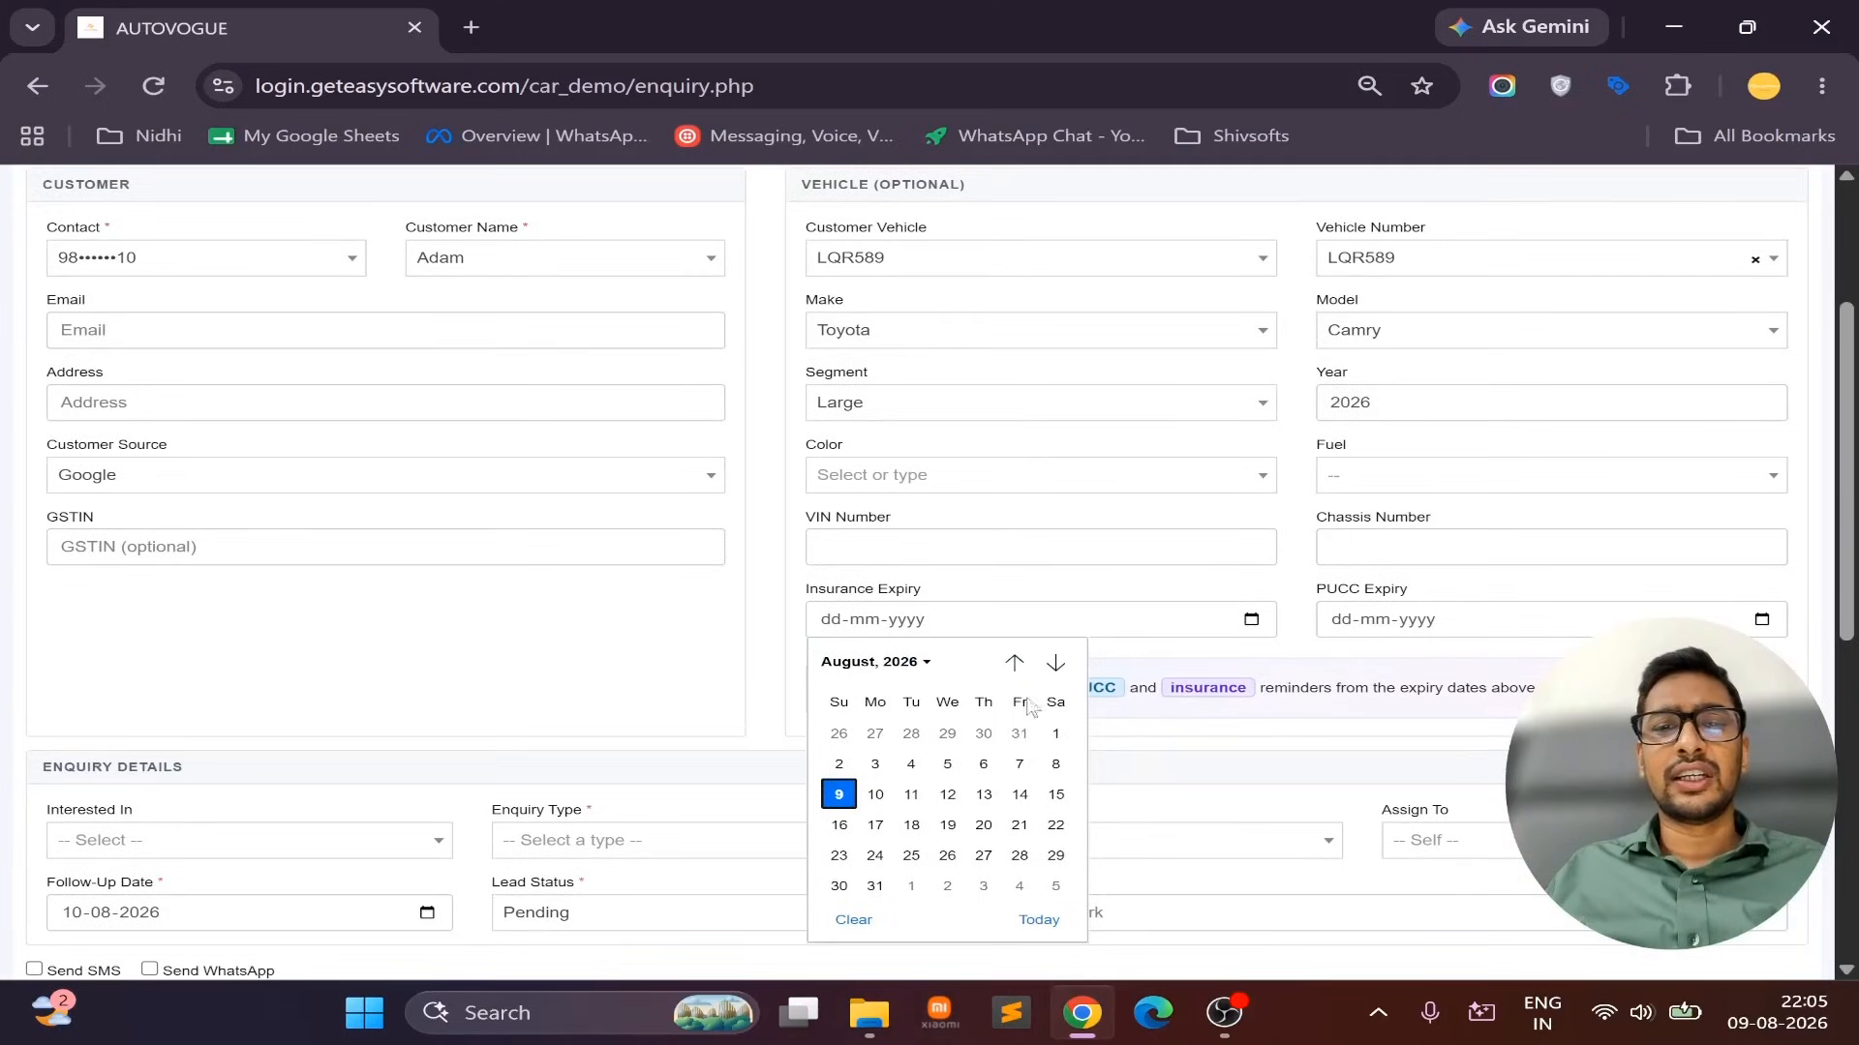
{"action": "left_click", "coordinate": [1054, 664]}
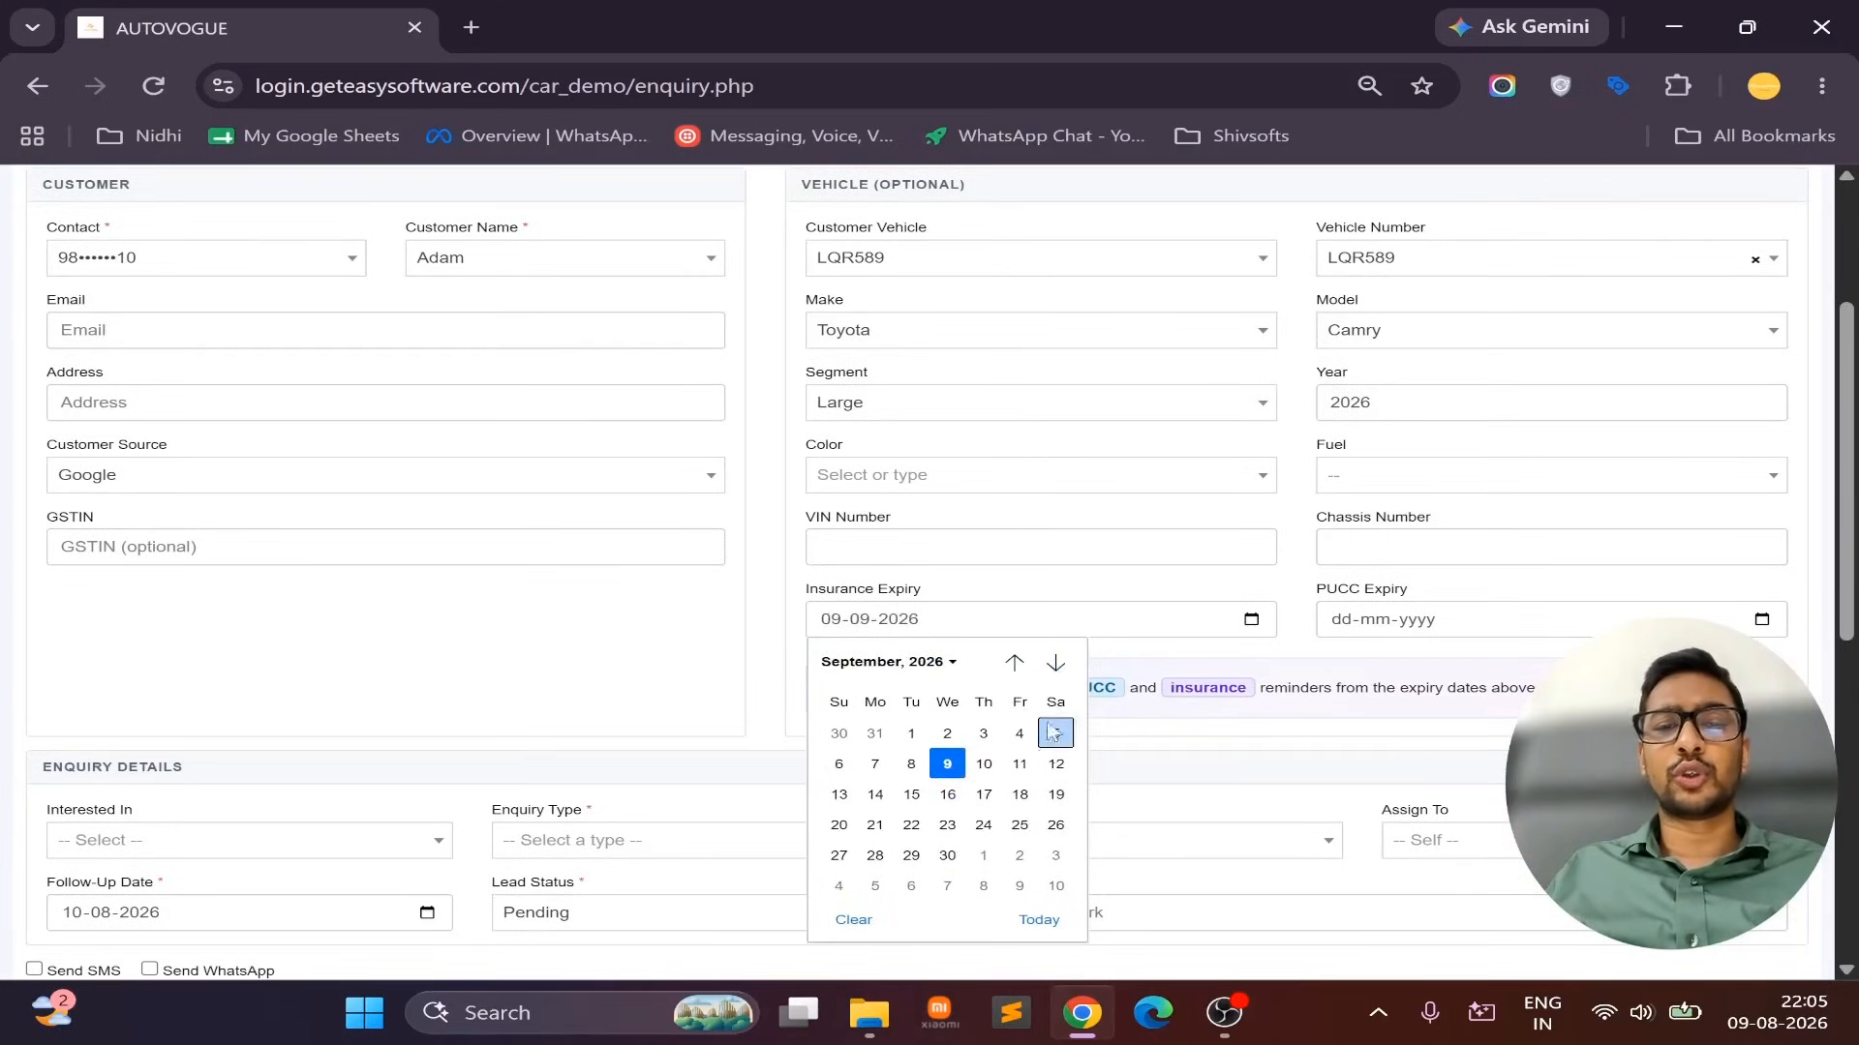
{"action": "left_click", "coordinate": [947, 856]}
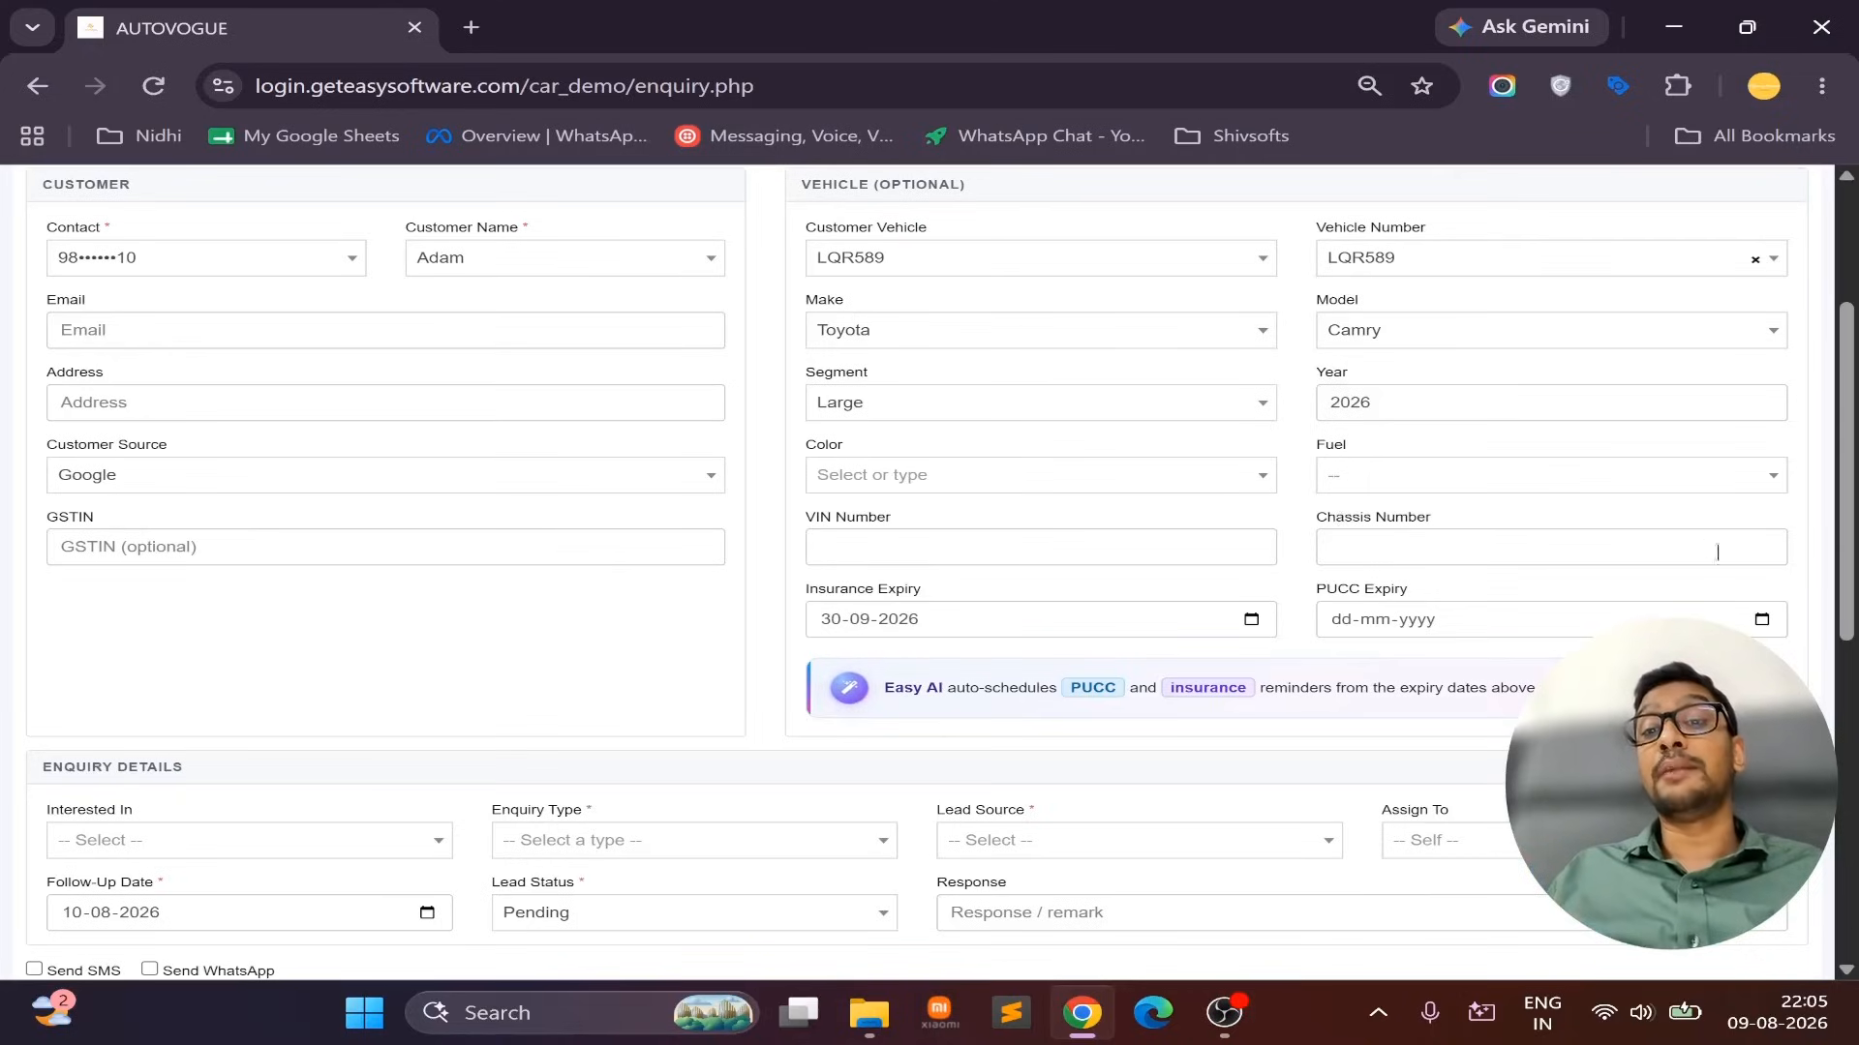
{"action": "left_click", "coordinate": [1762, 620]}
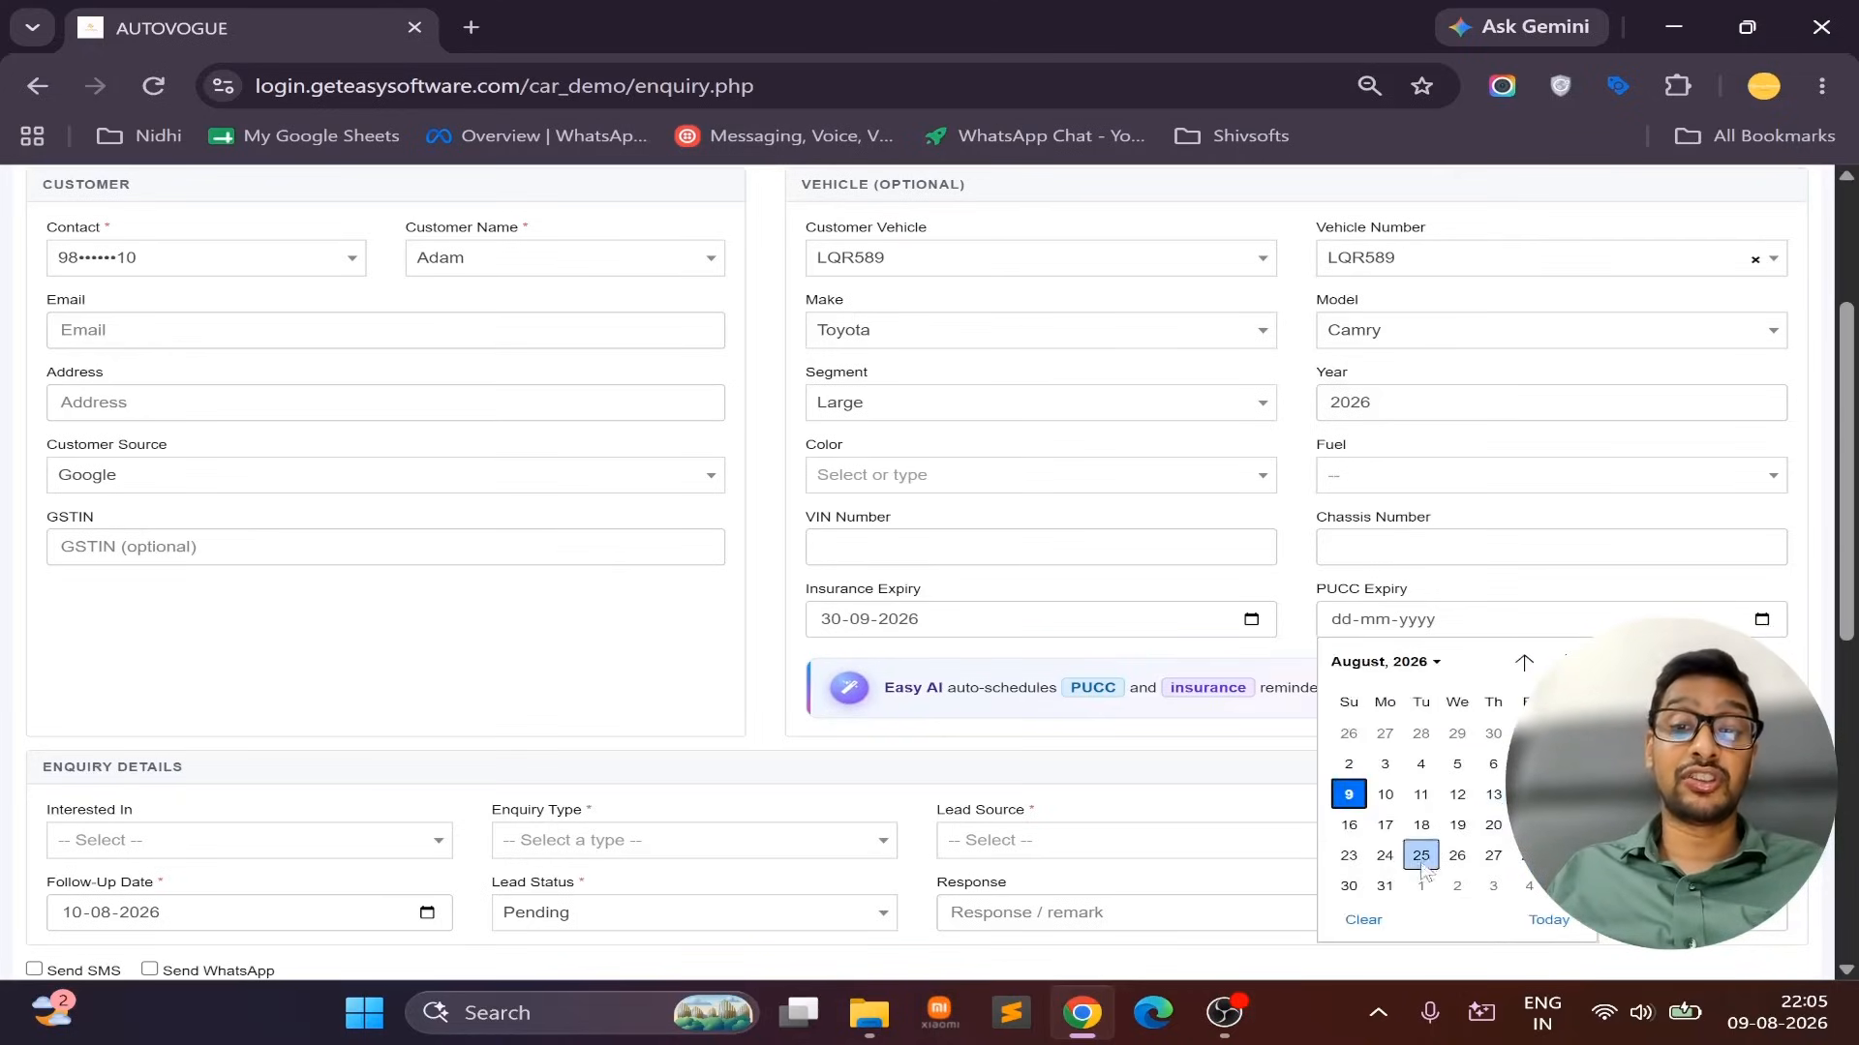
{"action": "left_click", "coordinate": [1384, 885]}
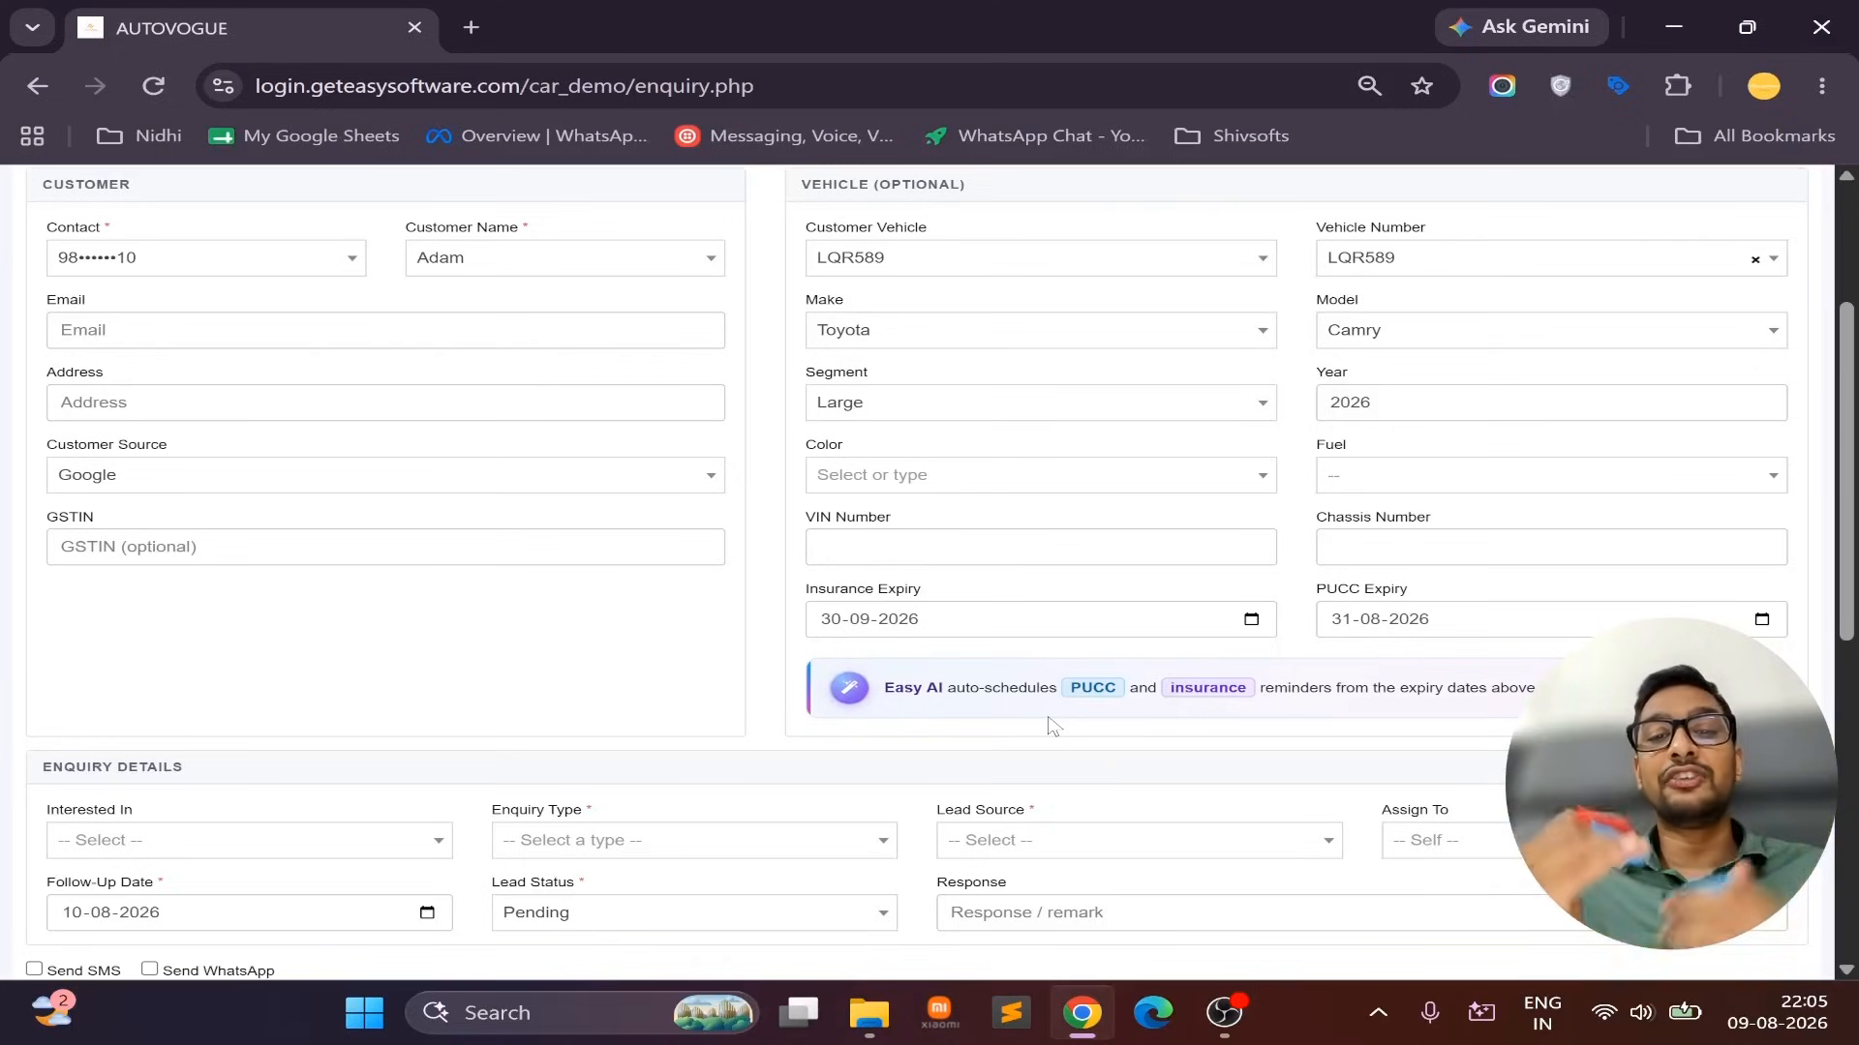
Find the PPF services and set the enquiry's Interested In value to PPF - Full Vehicle
{"action": "scroll", "coordinate": [1065, 528], "scroll_direction": "down", "scroll_amount": 3}
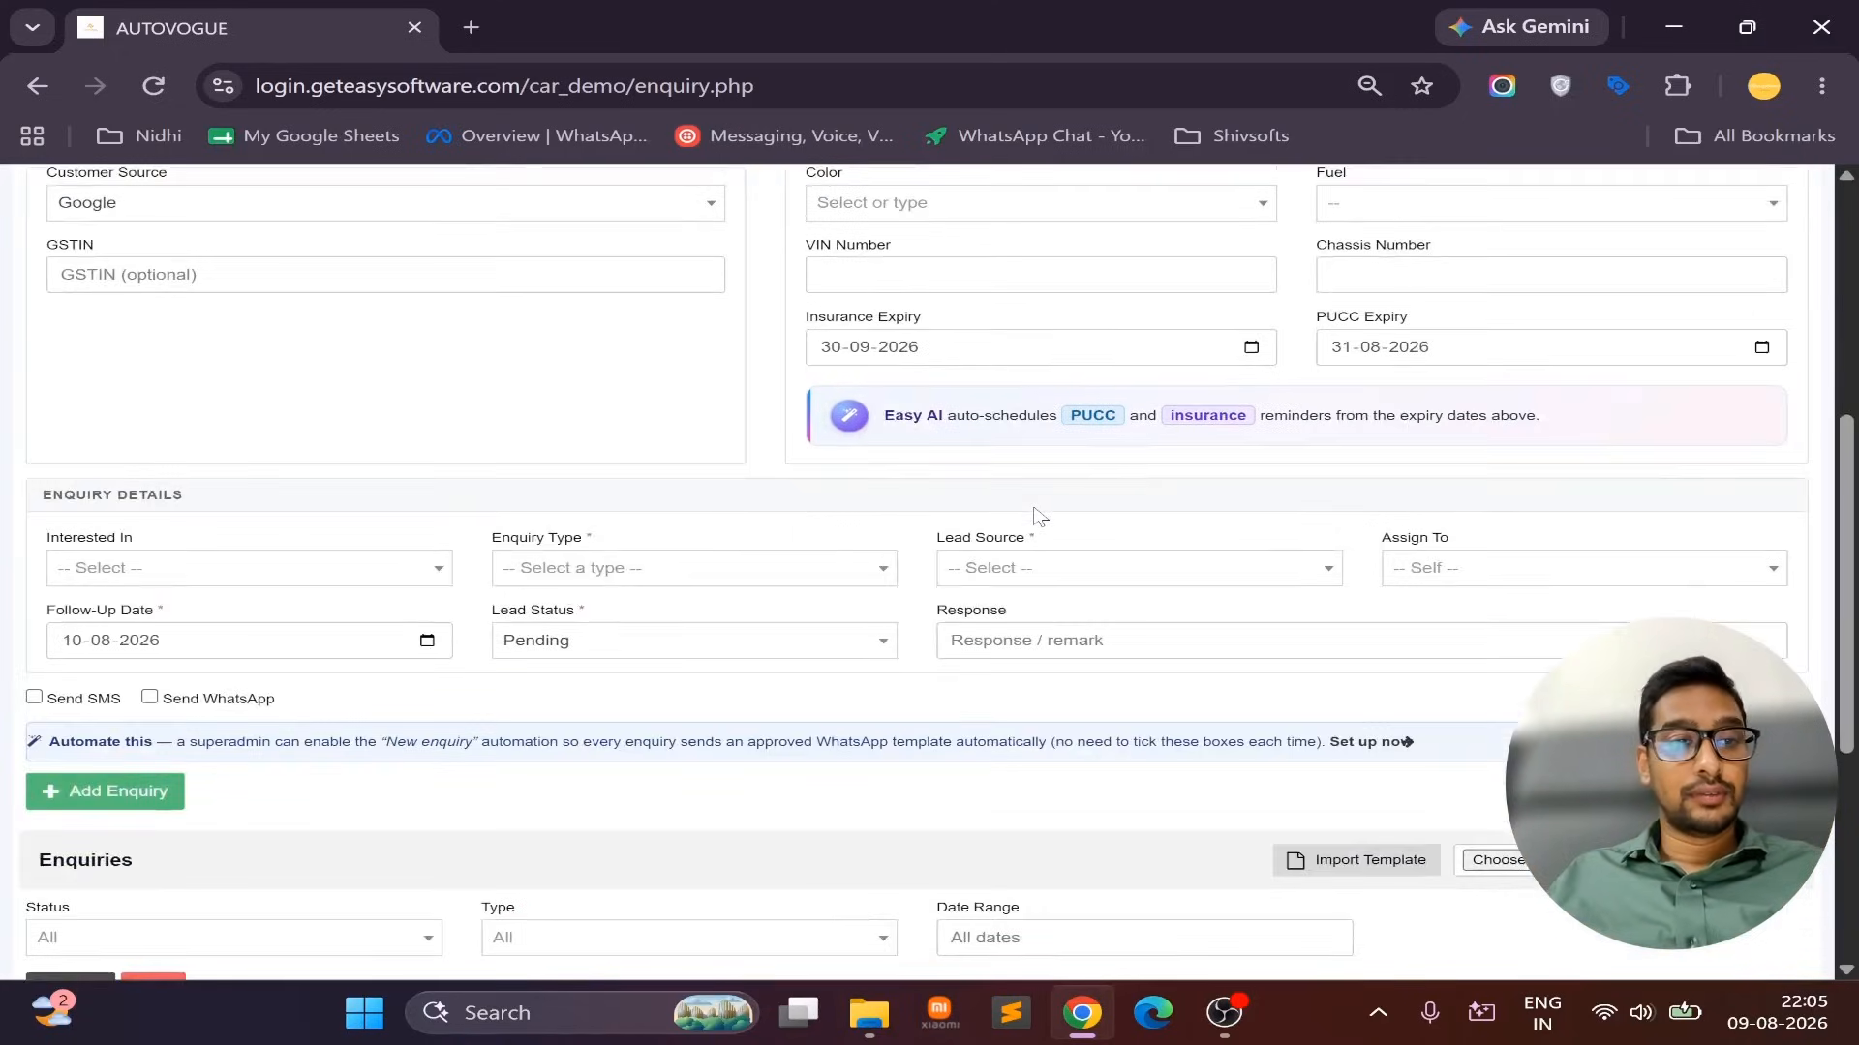
{"action": "left_click", "coordinate": [135, 571]}
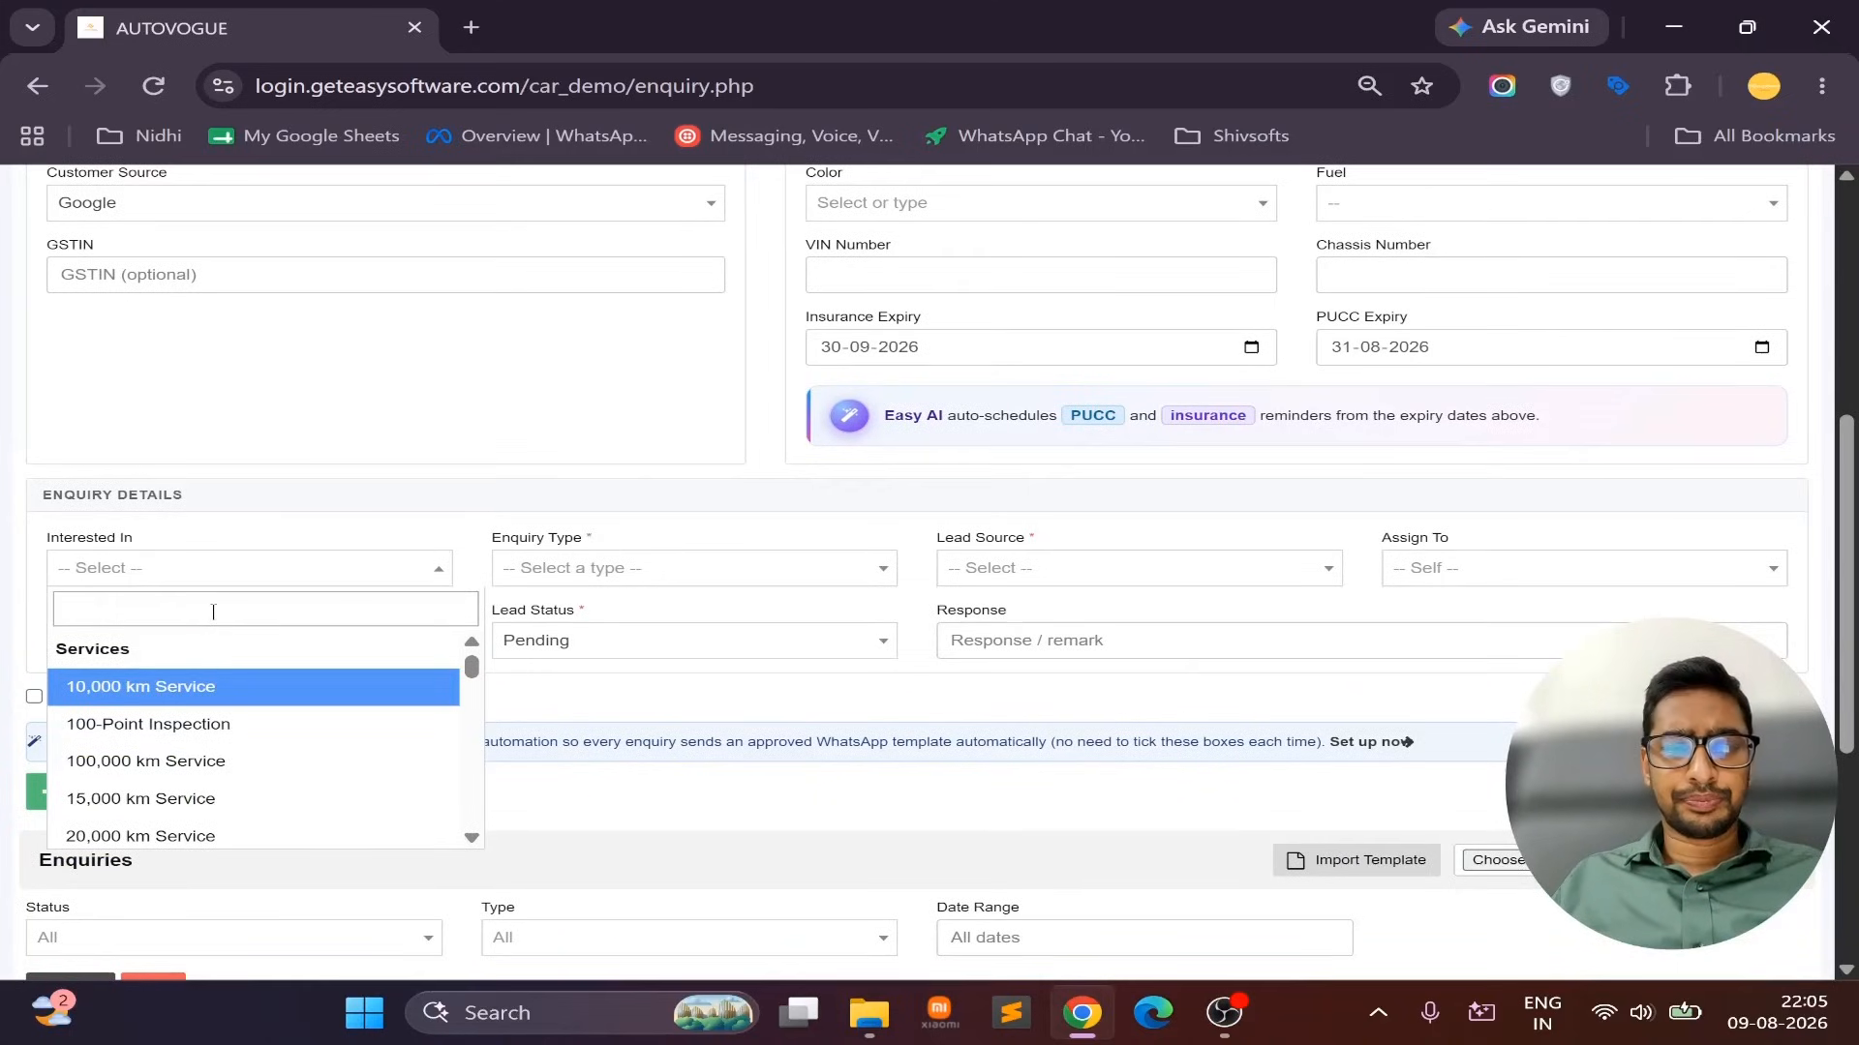
{"action": "type", "text": "pp"}
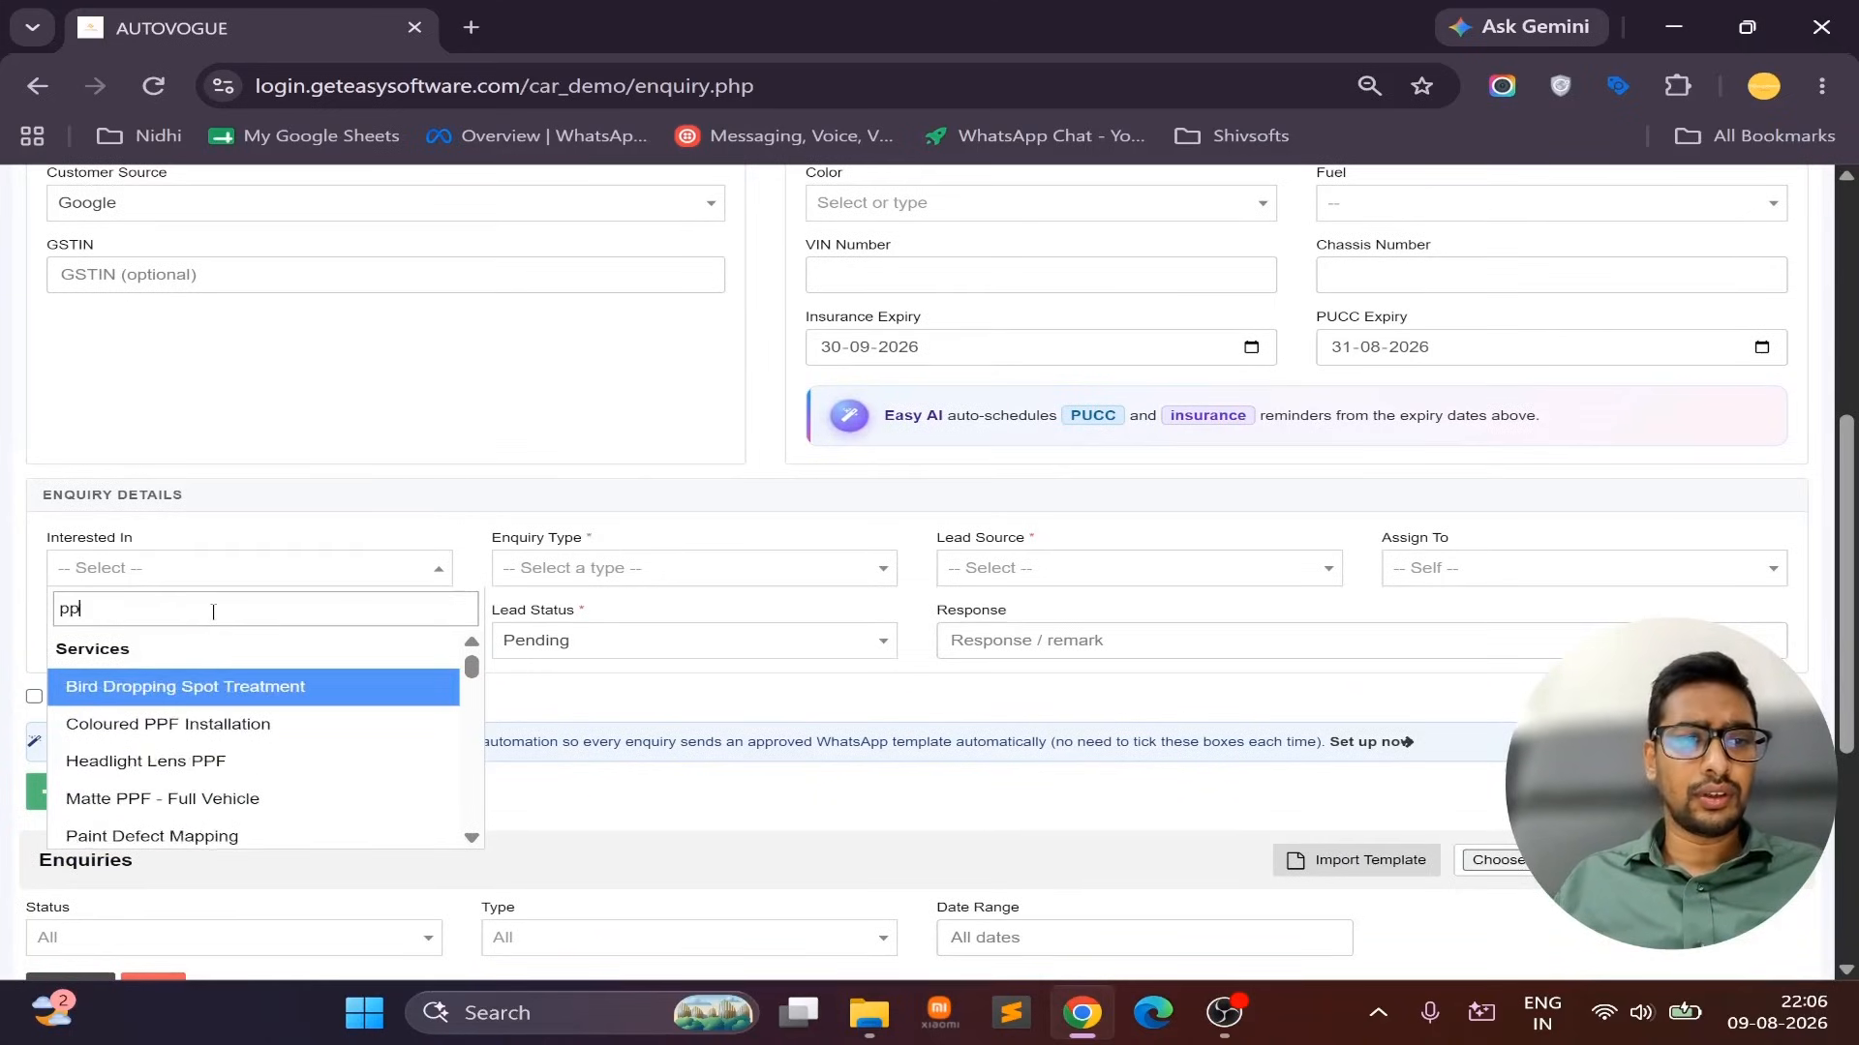
{"action": "type", "text": "f"}
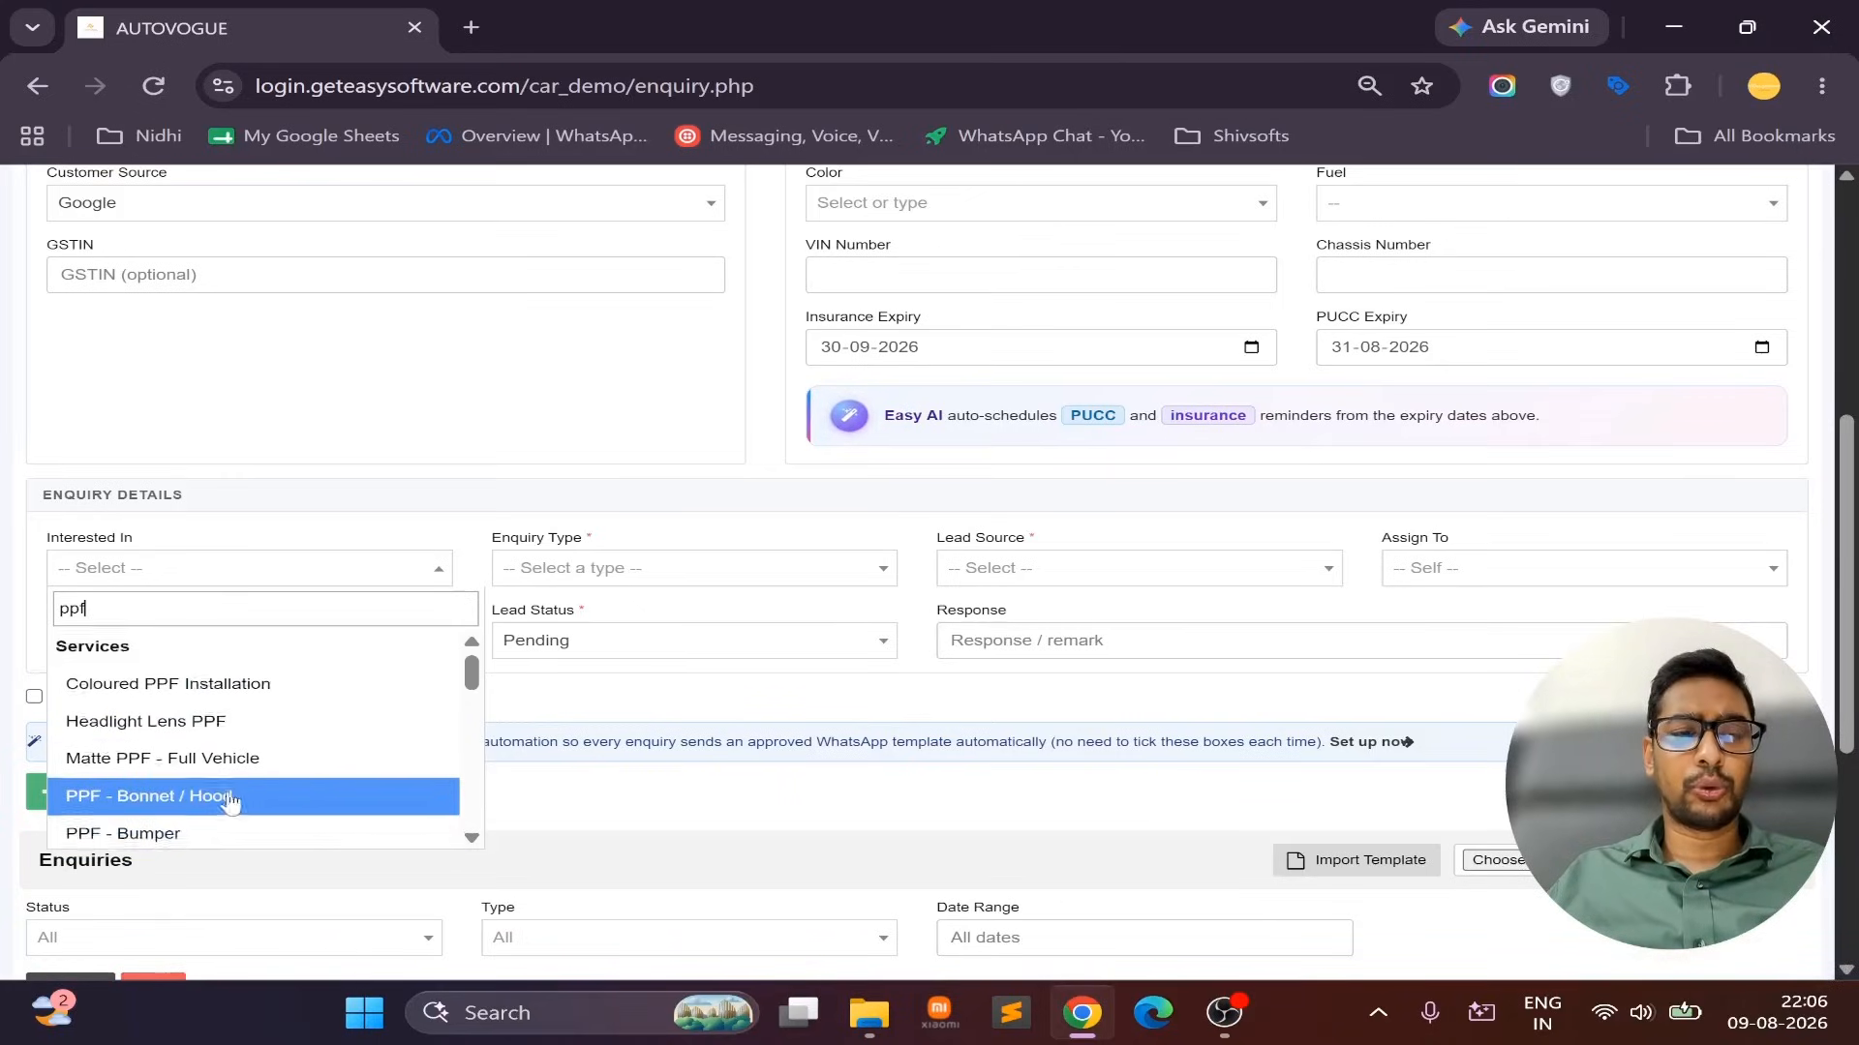
{"action": "scroll", "coordinate": [245, 809], "scroll_direction": "down", "scroll_amount": 2}
{"action": "scroll", "coordinate": [248, 737], "scroll_direction": "down", "scroll_amount": 2}
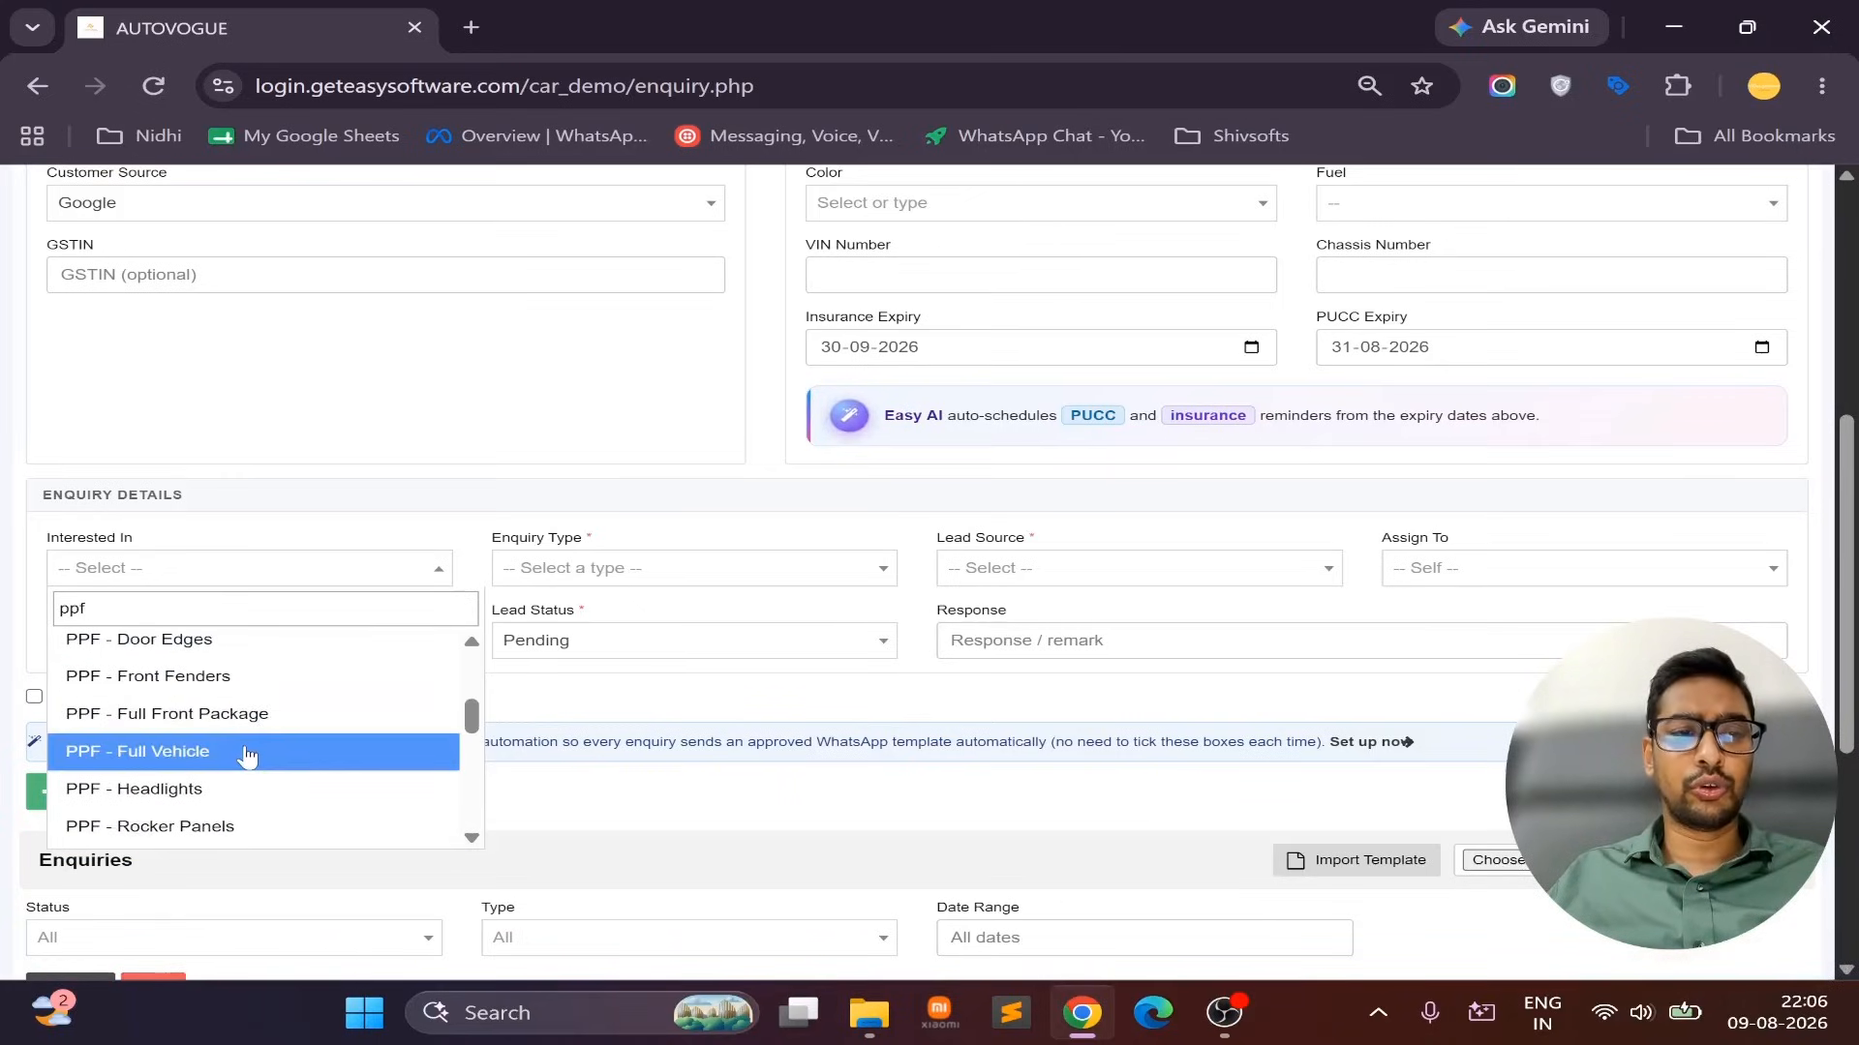
{"action": "left_click", "coordinate": [249, 756]}
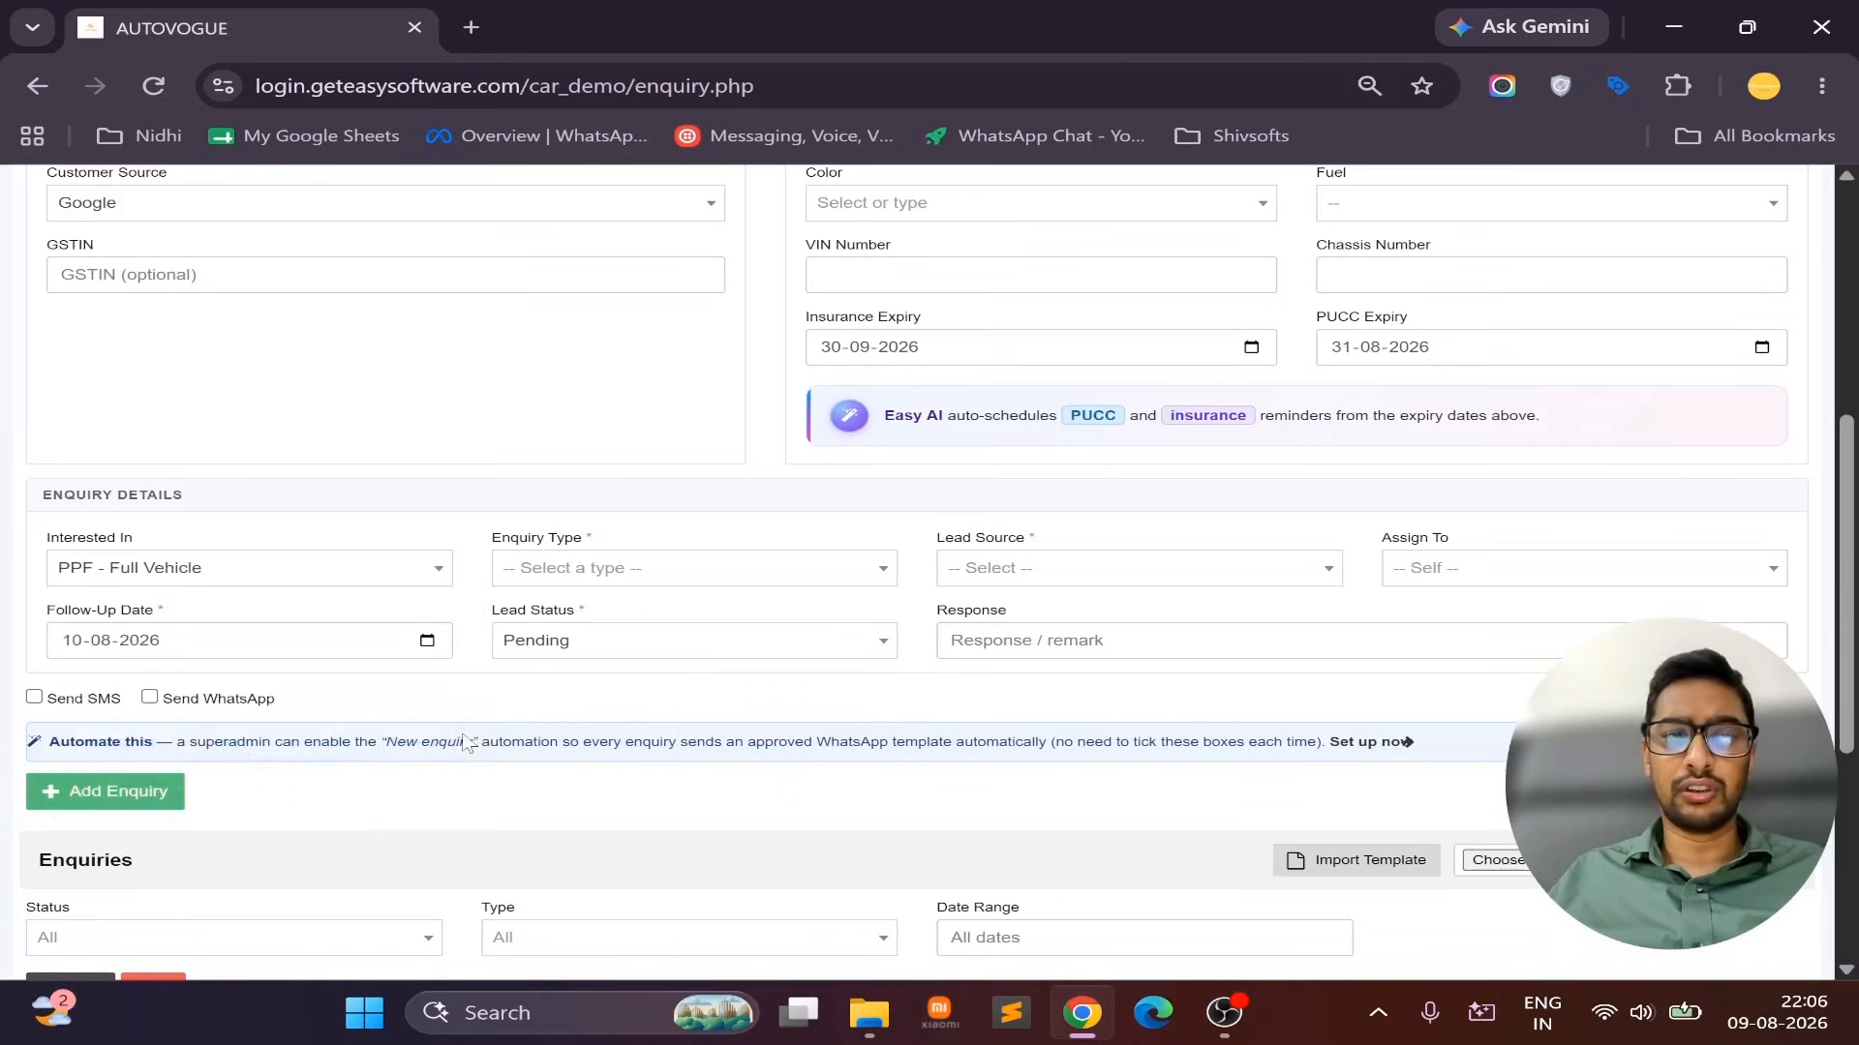
Classify the enquiry as Warm with lead source Google, and assign it to Branch Admin (admin)
{"action": "left_click", "coordinate": [645, 573]}
{"action": "left_click", "coordinate": [659, 684]}
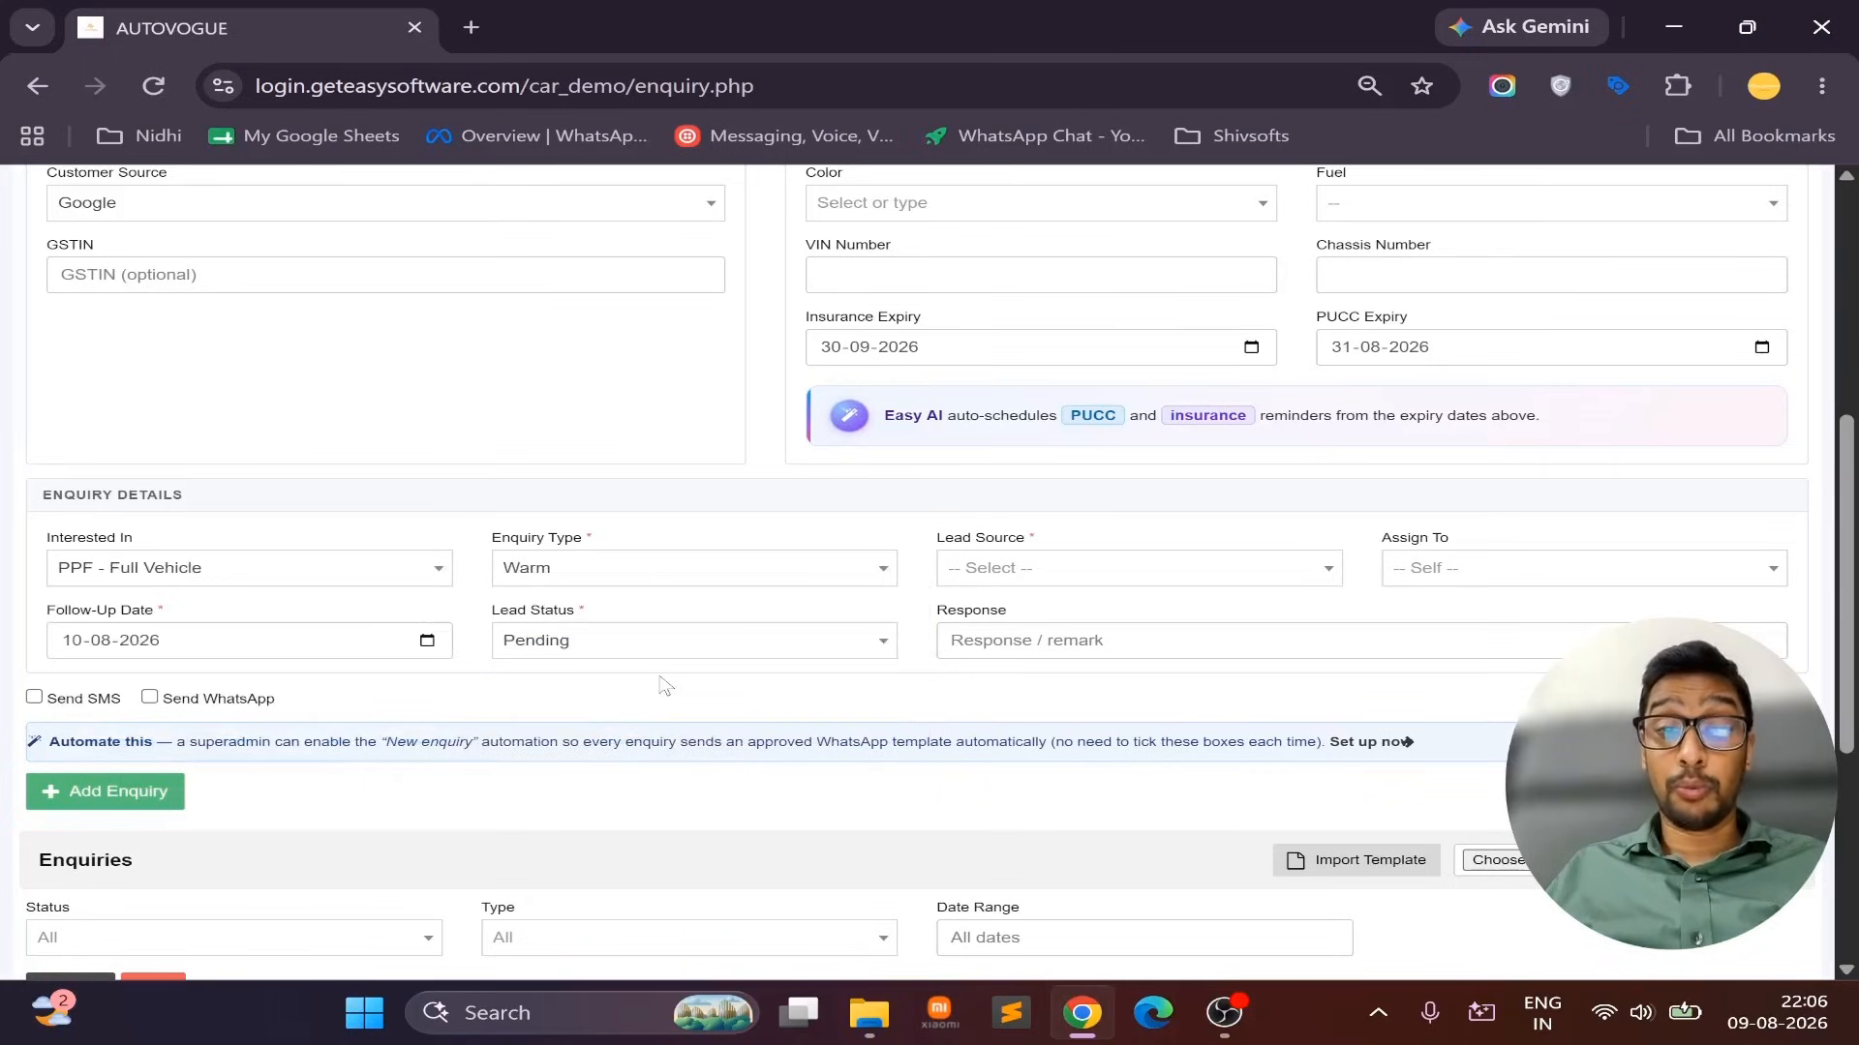
{"action": "left_click", "coordinate": [985, 571]}
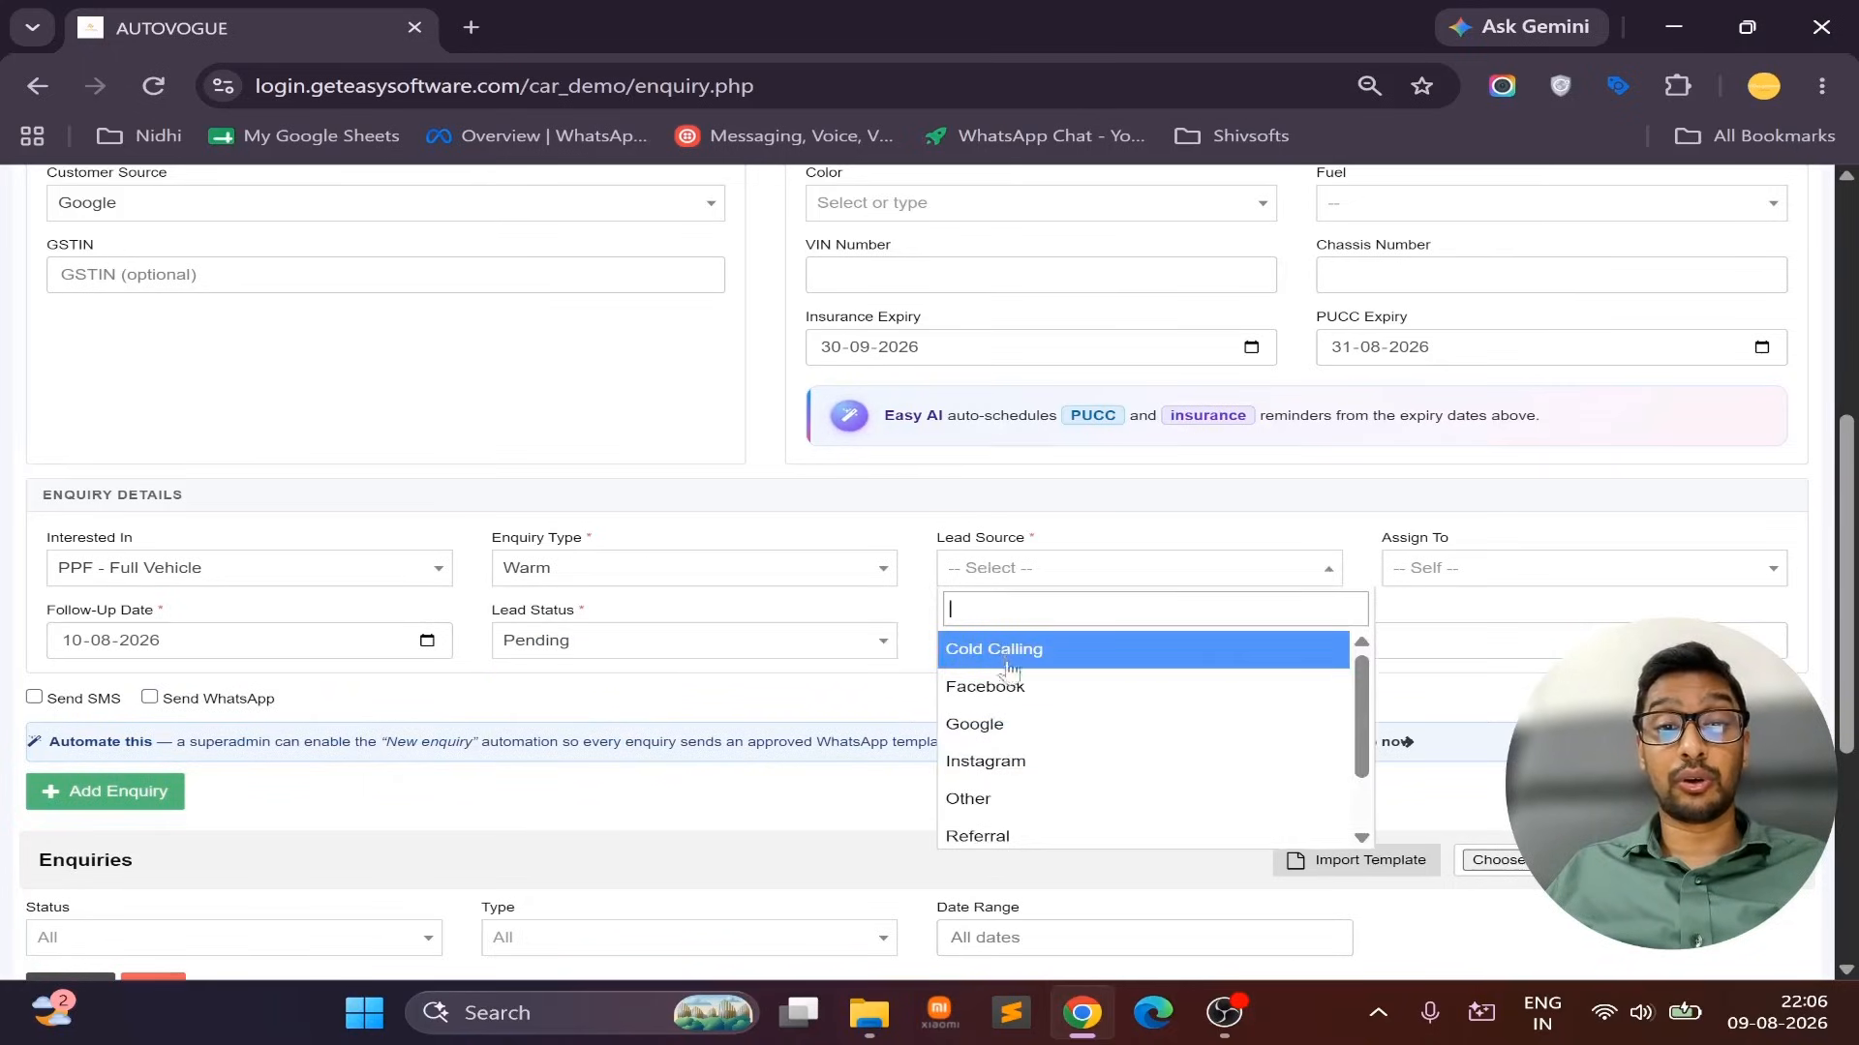
{"action": "left_click", "coordinate": [997, 724]}
{"action": "left_click", "coordinate": [1510, 578]}
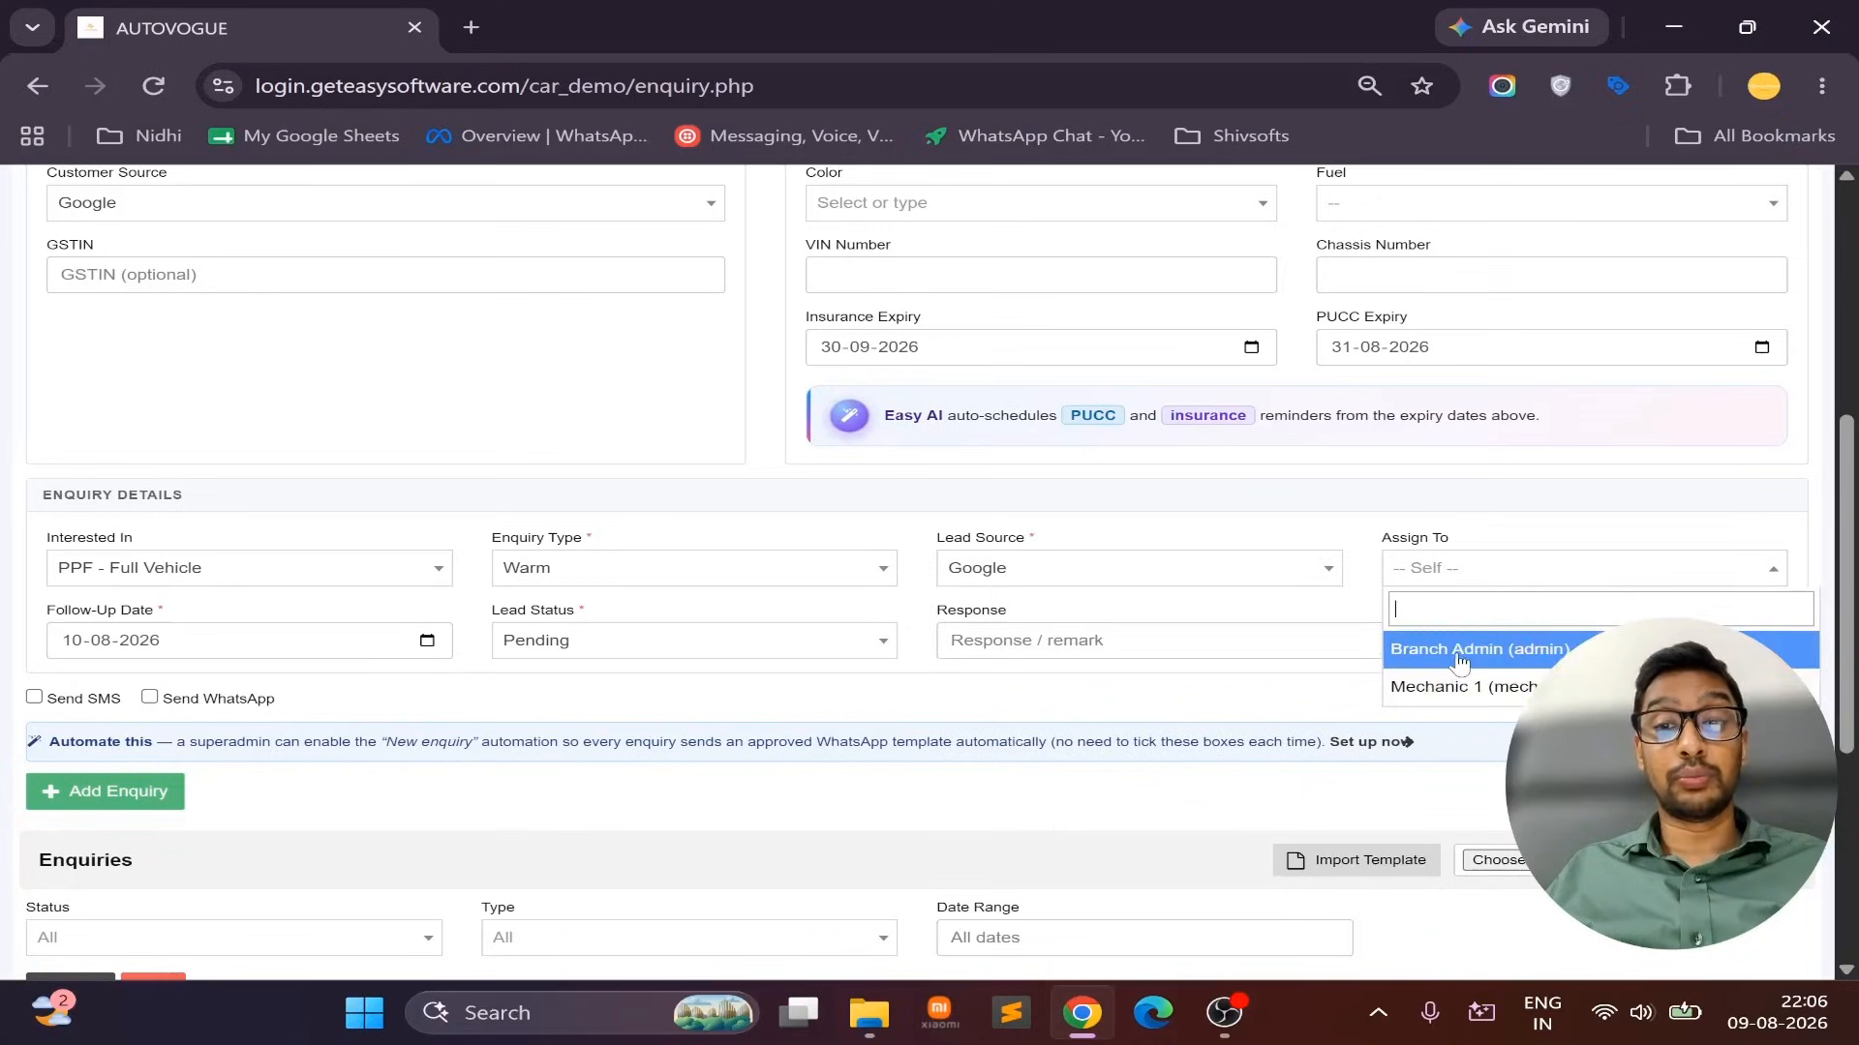
{"action": "left_click", "coordinate": [1460, 662]}
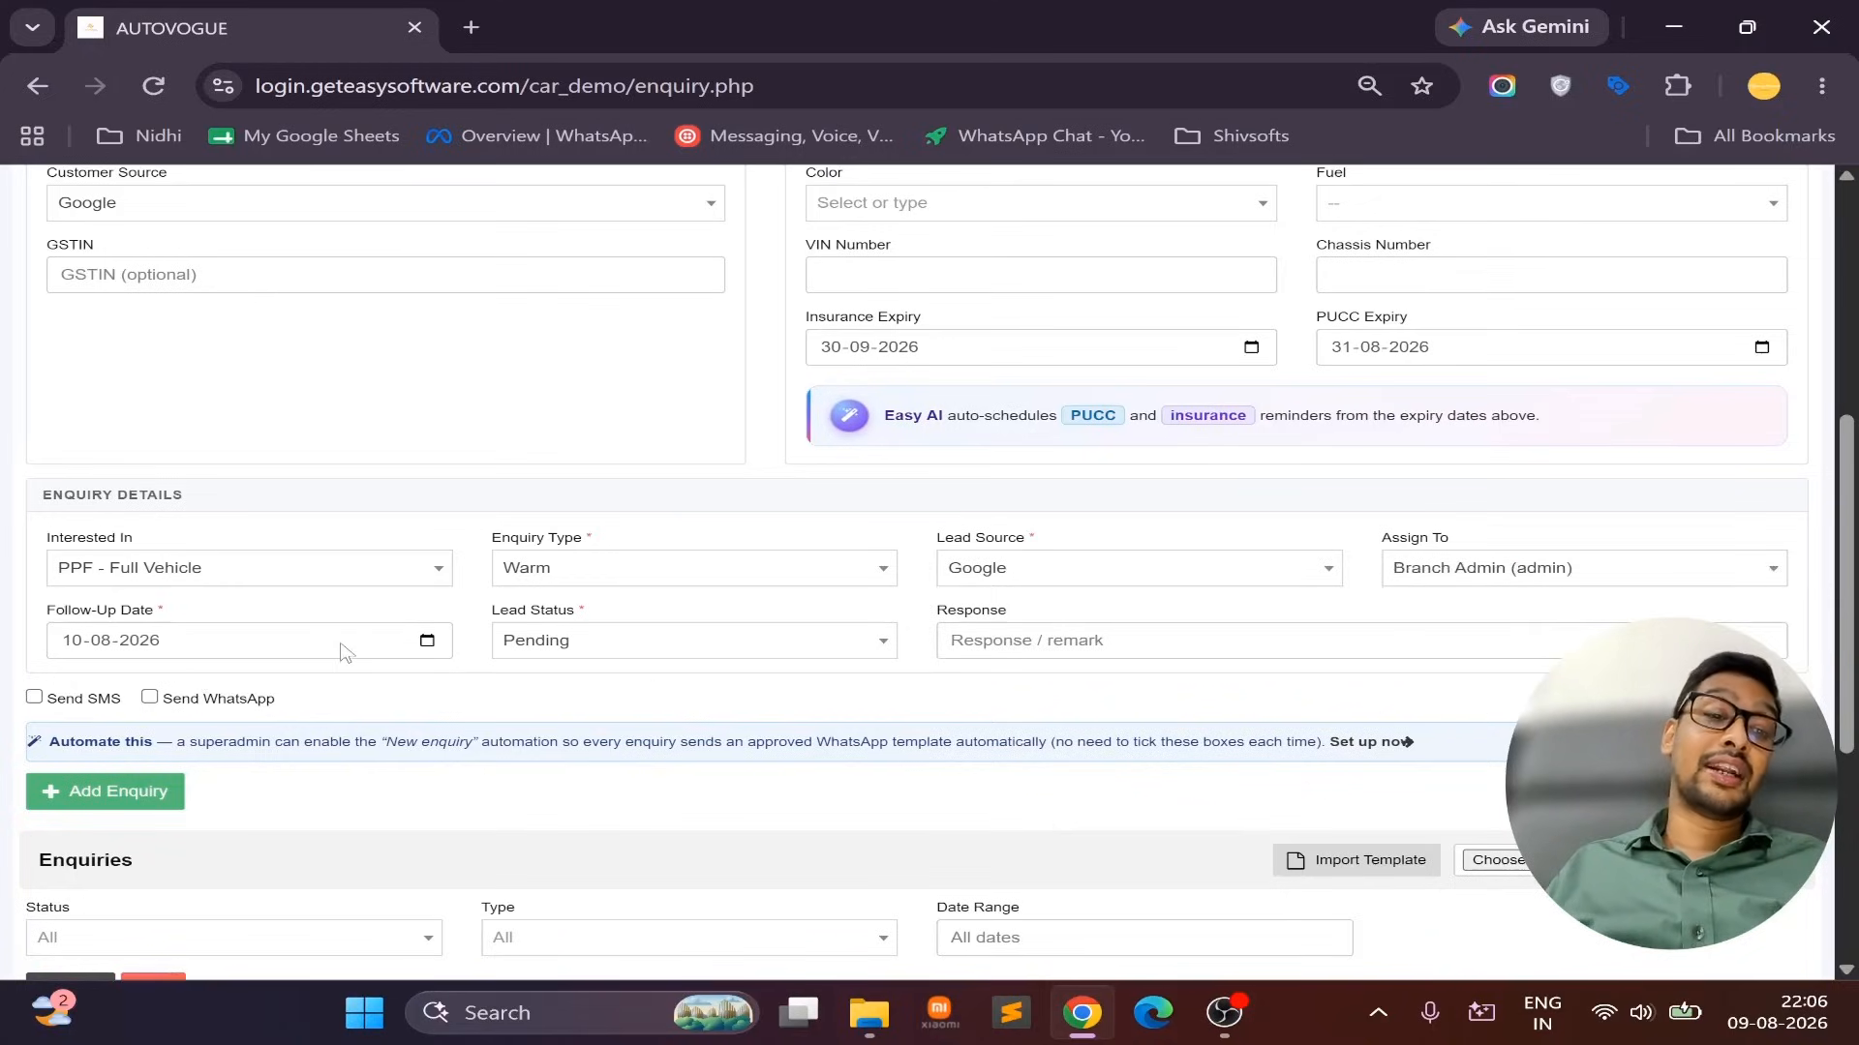
Check the enquiry's follow-up date and the available lead status options
{"action": "left_click", "coordinate": [442, 649]}
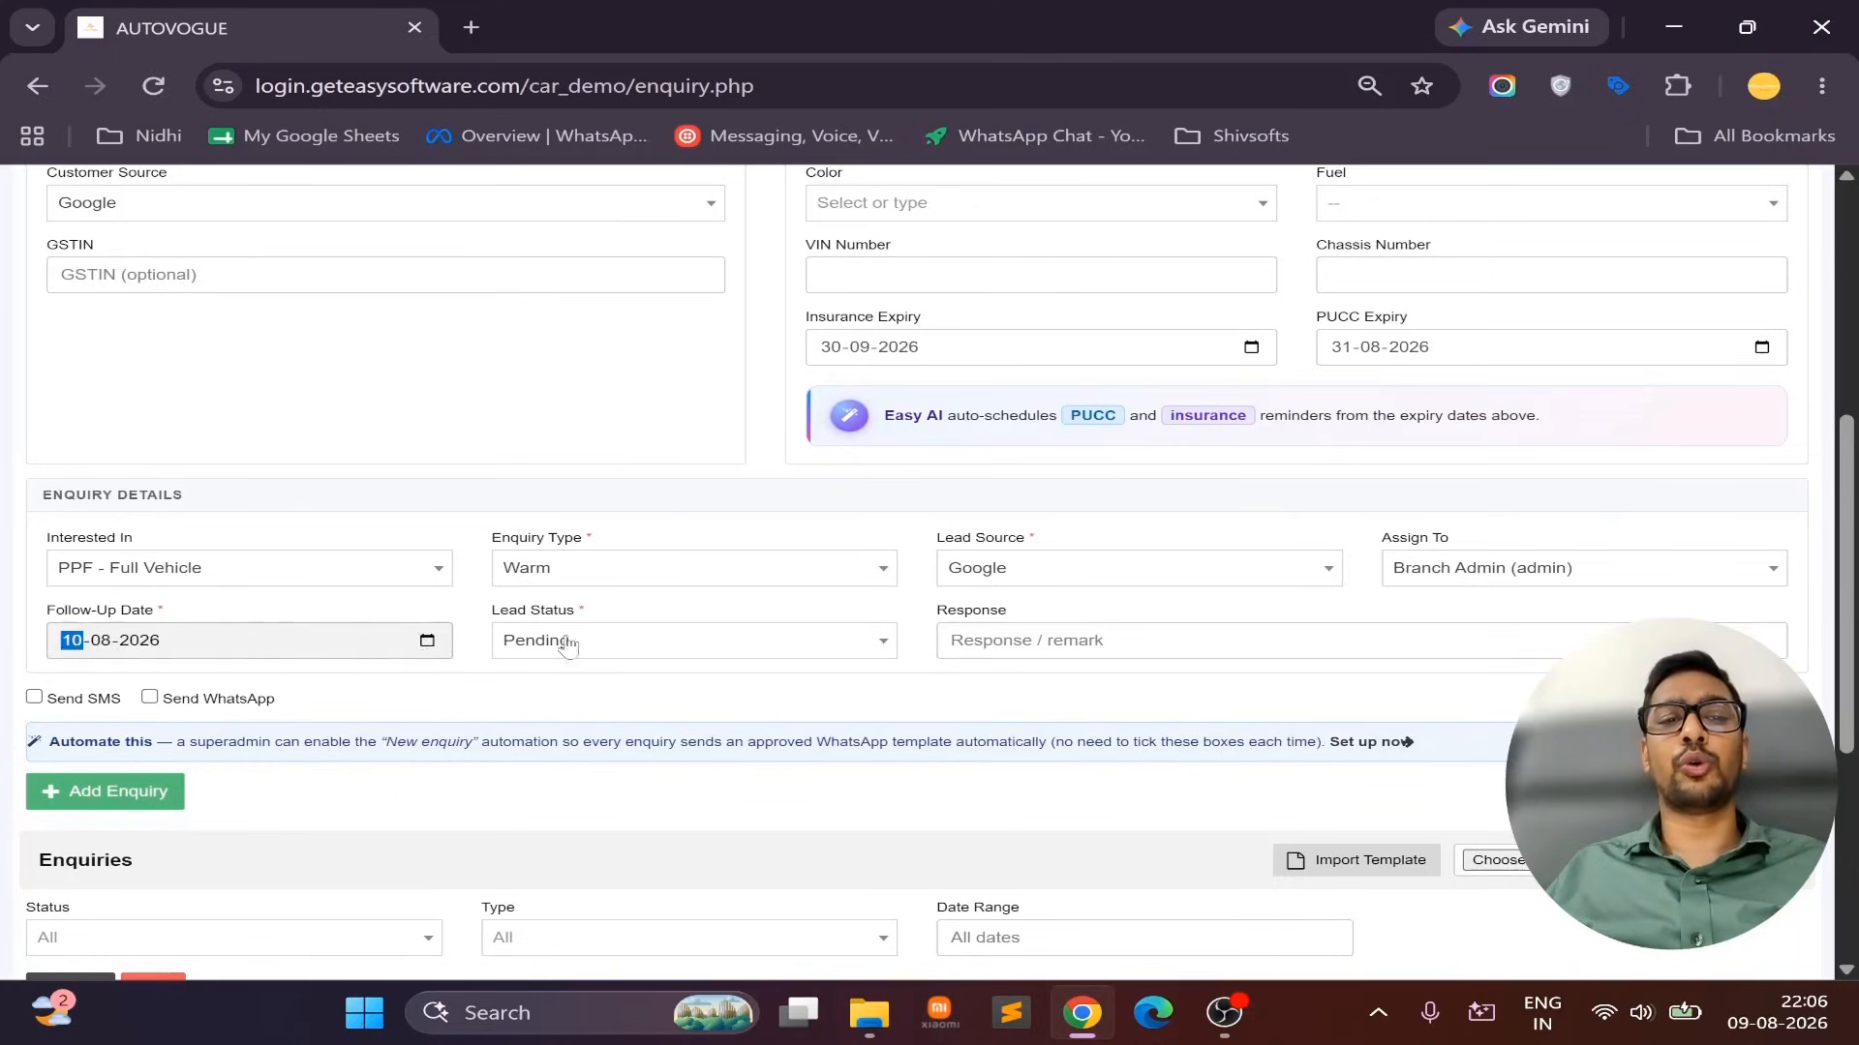
{"action": "left_click", "coordinate": [610, 646]}
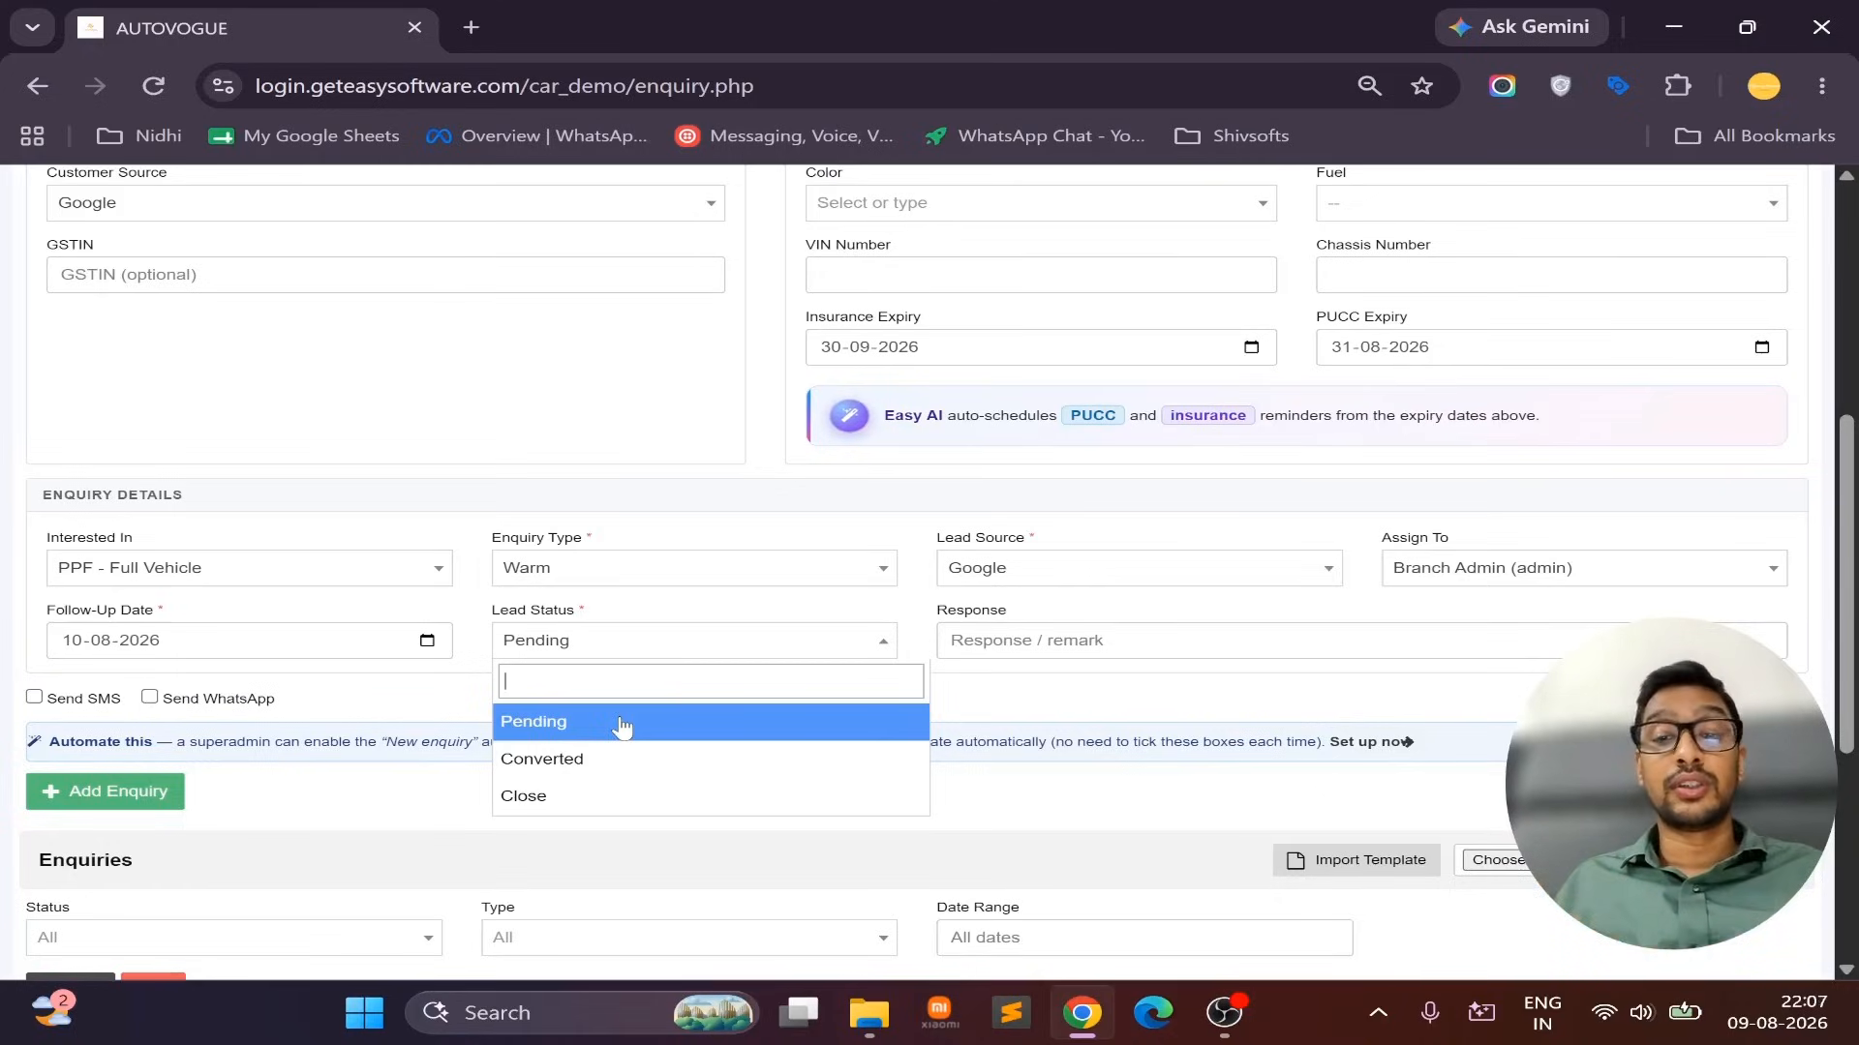
{"action": "left_click", "coordinate": [1123, 702]}
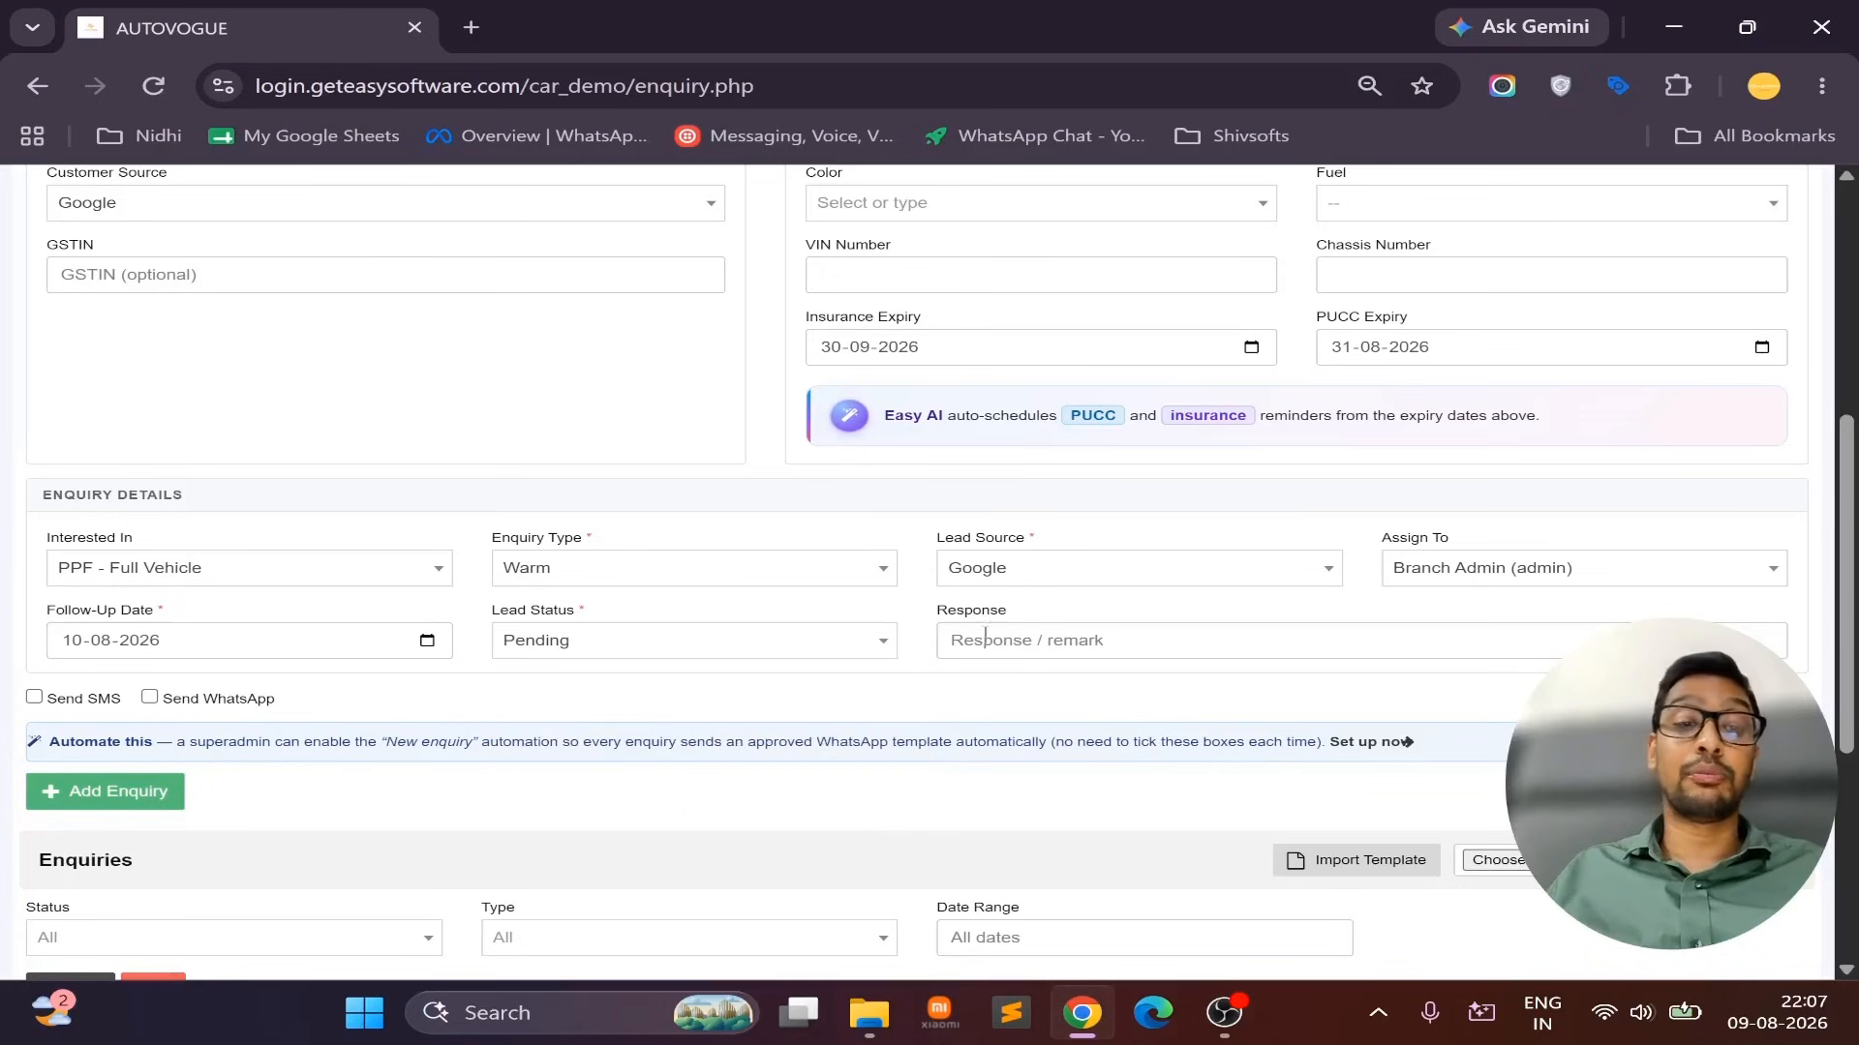
Enable both SMS and WhatsApp sending for the enquiry
{"action": "scroll", "coordinate": [459, 606], "scroll_direction": "down", "scroll_amount": 3}
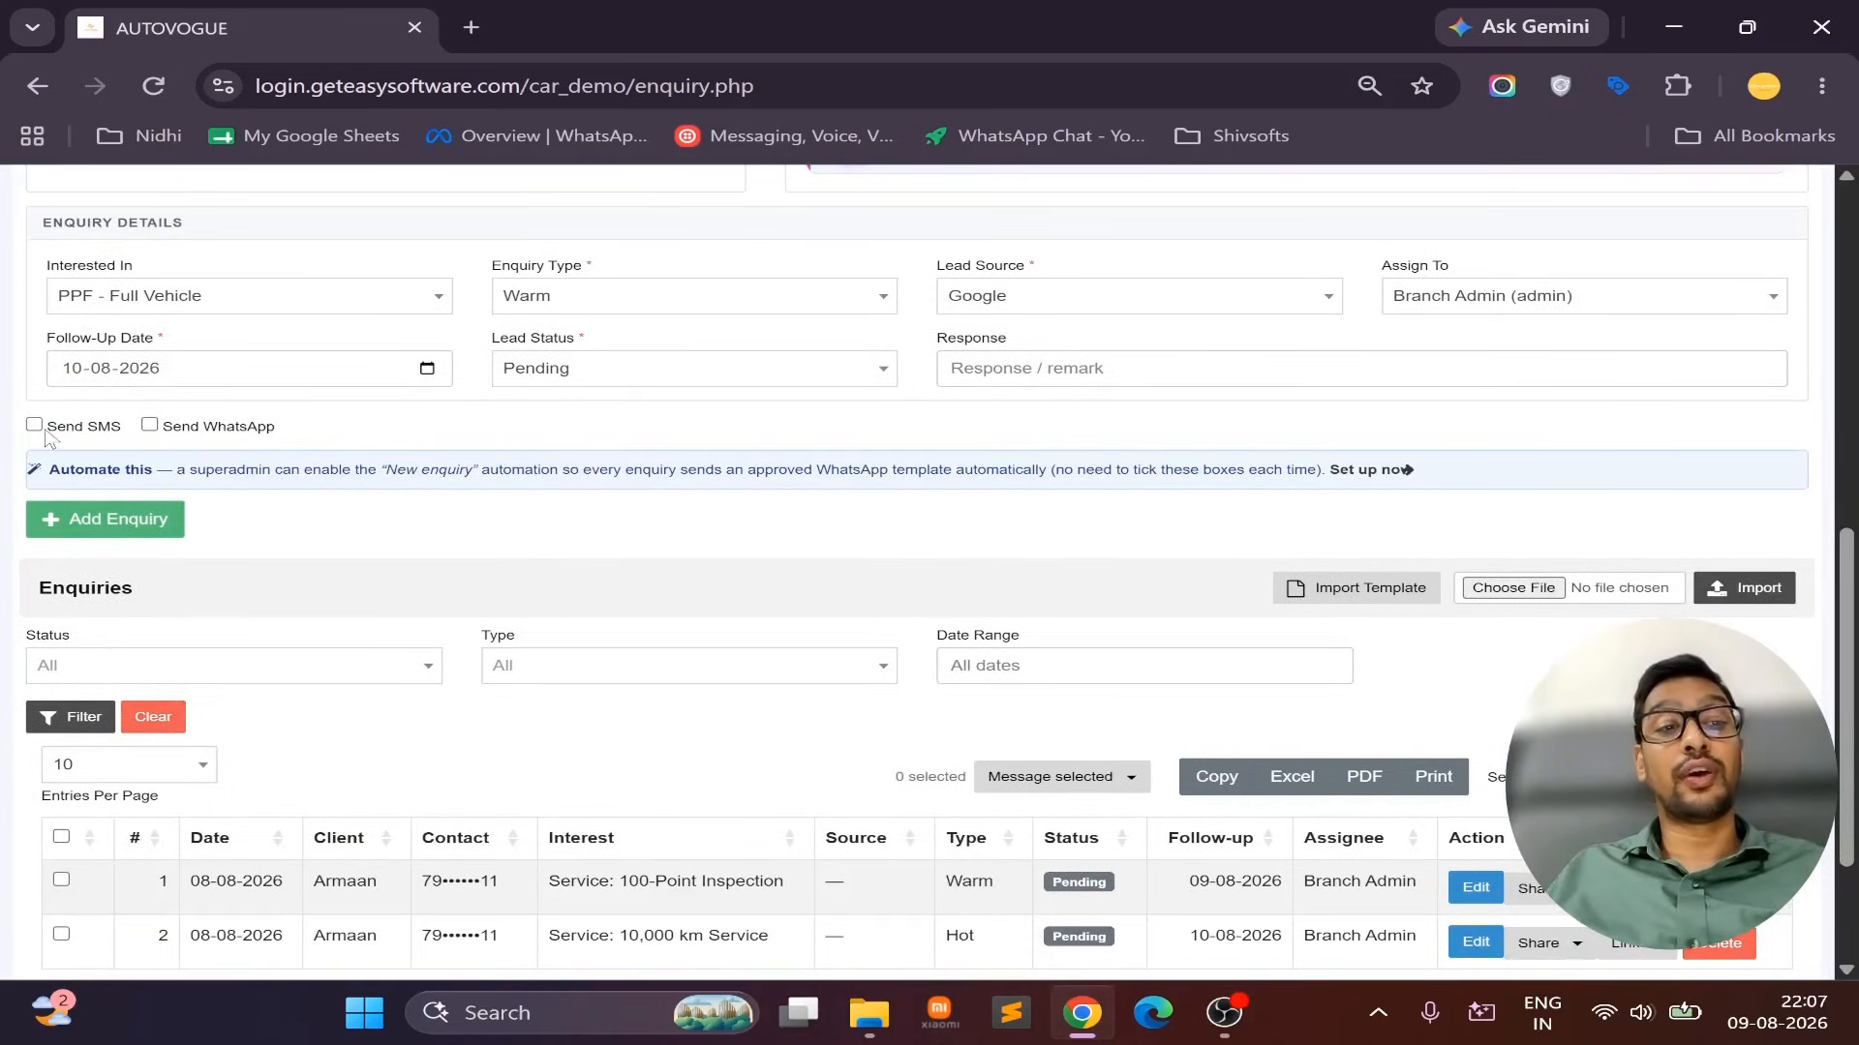
{"action": "left_click", "coordinate": [38, 427]}
{"action": "left_click", "coordinate": [184, 429]}
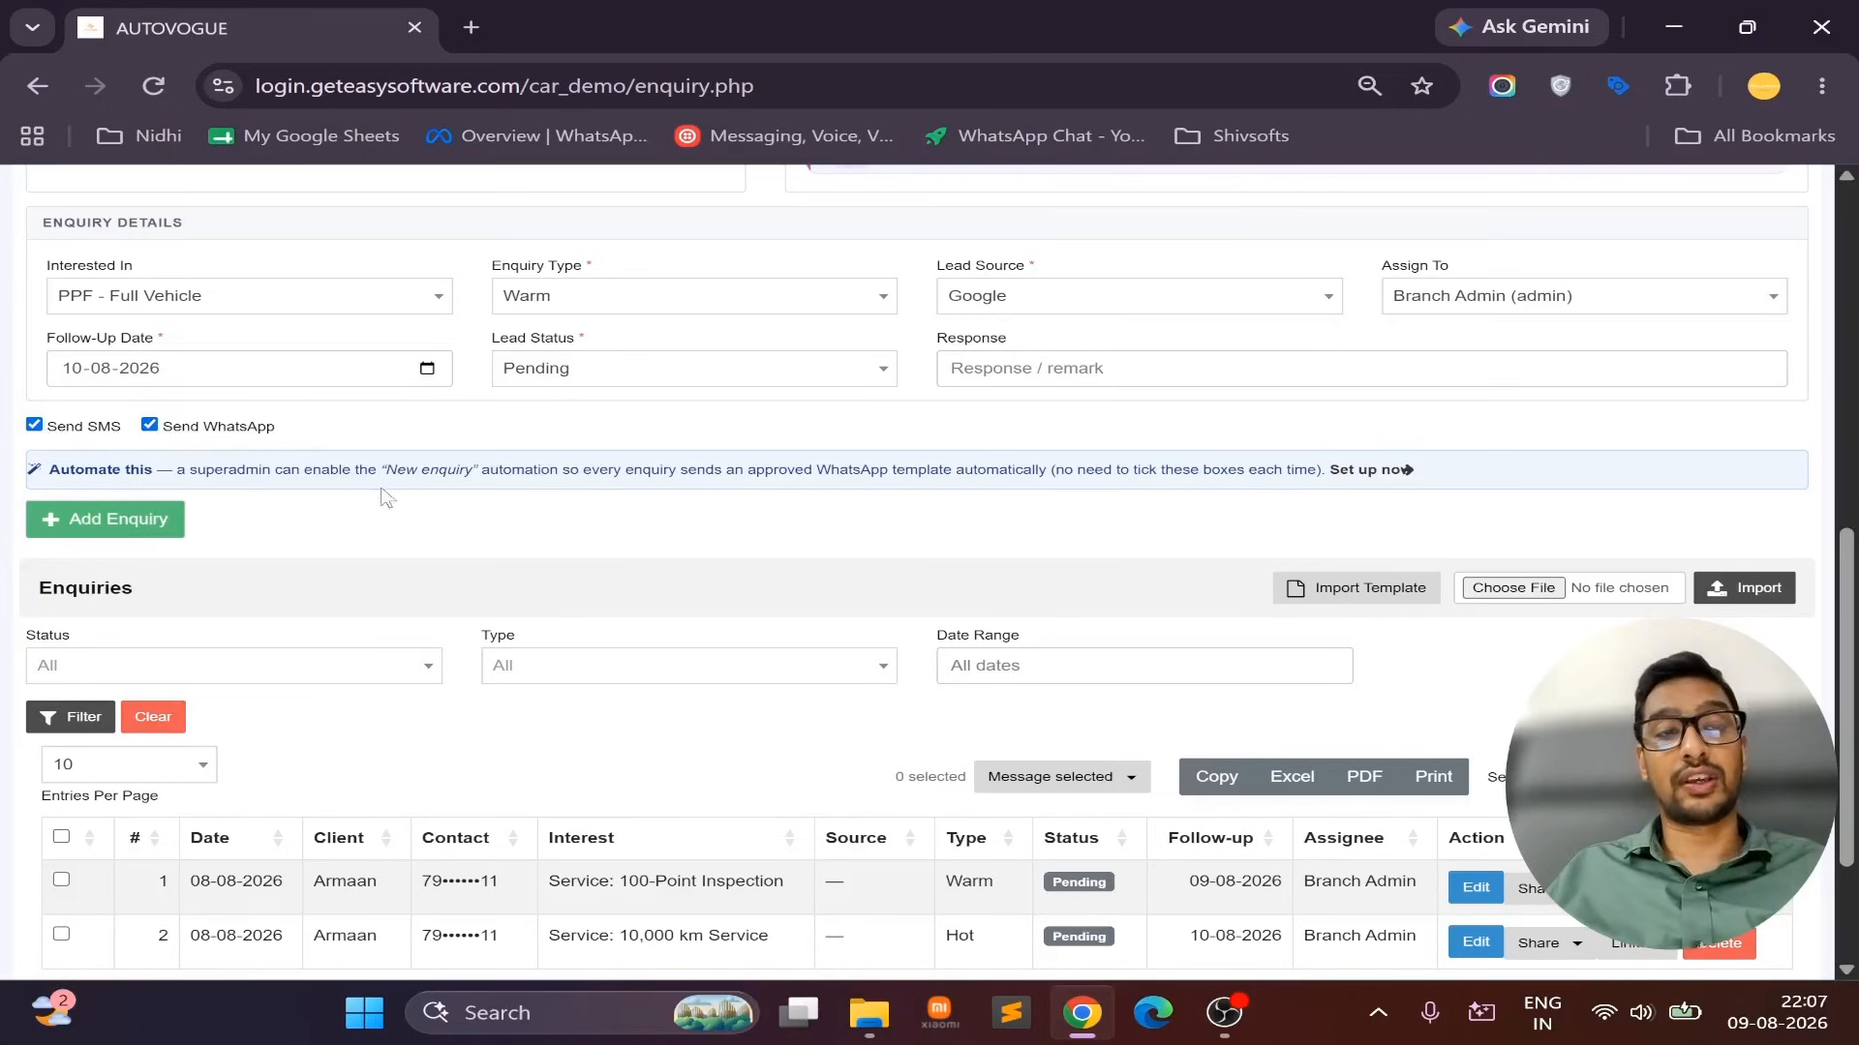
Review the filled-in customer, vehicle and service details of the enquiry, and add the enquiry
{"action": "scroll", "coordinate": [521, 675], "scroll_direction": "up", "scroll_amount": 2}
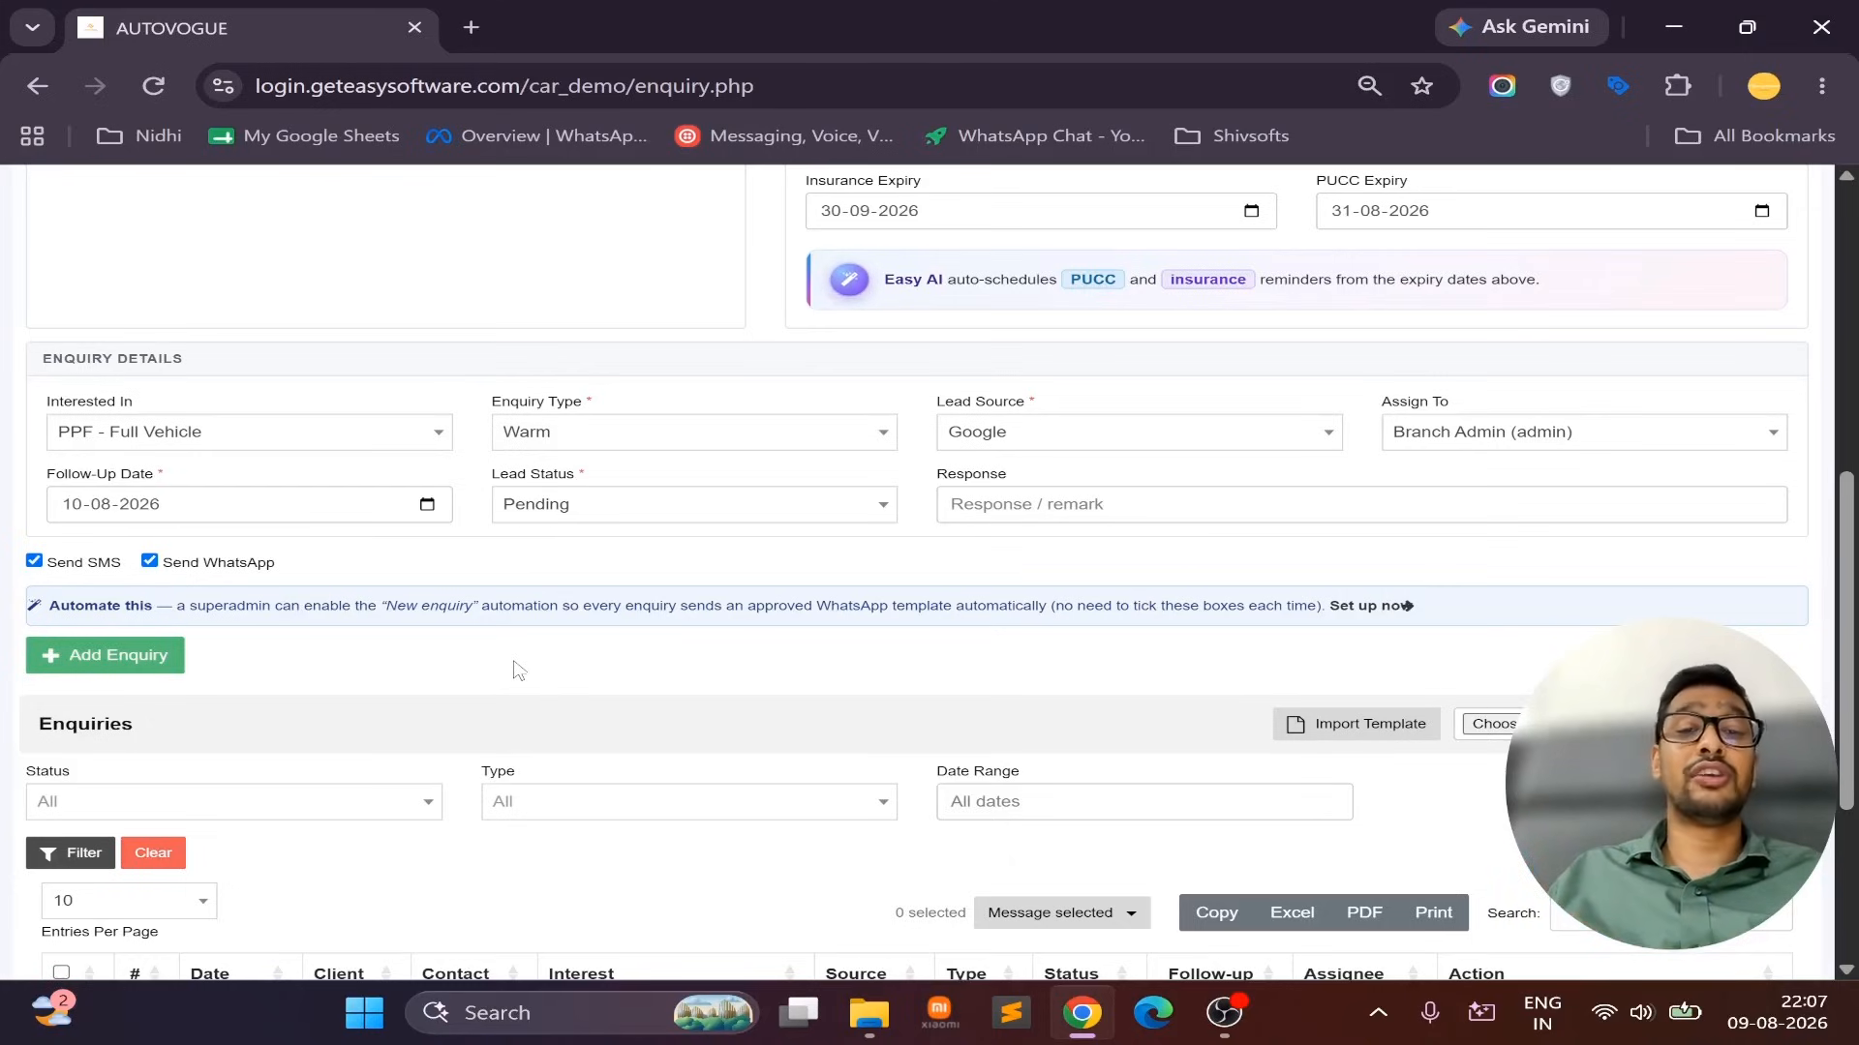
{"action": "scroll", "coordinate": [513, 668], "scroll_direction": "up", "scroll_amount": 4}
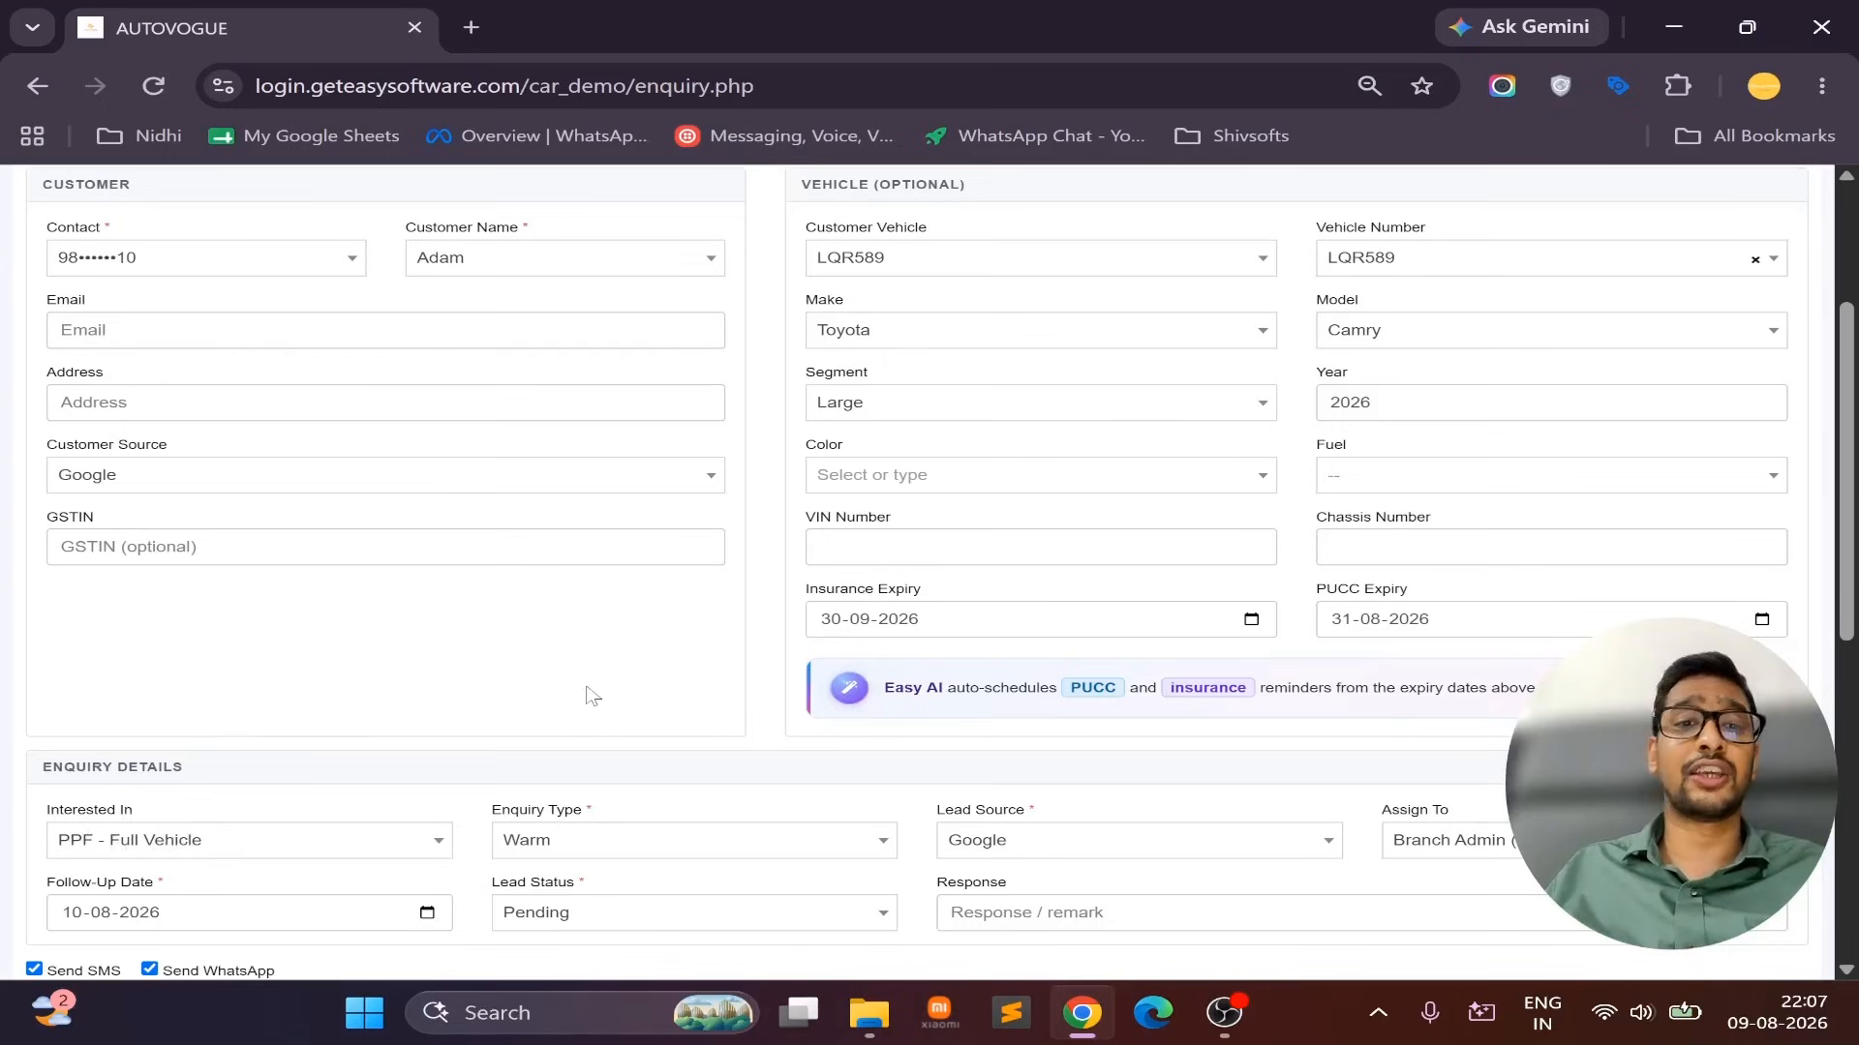
{"action": "scroll", "coordinate": [584, 685], "scroll_direction": "up", "scroll_amount": 1}
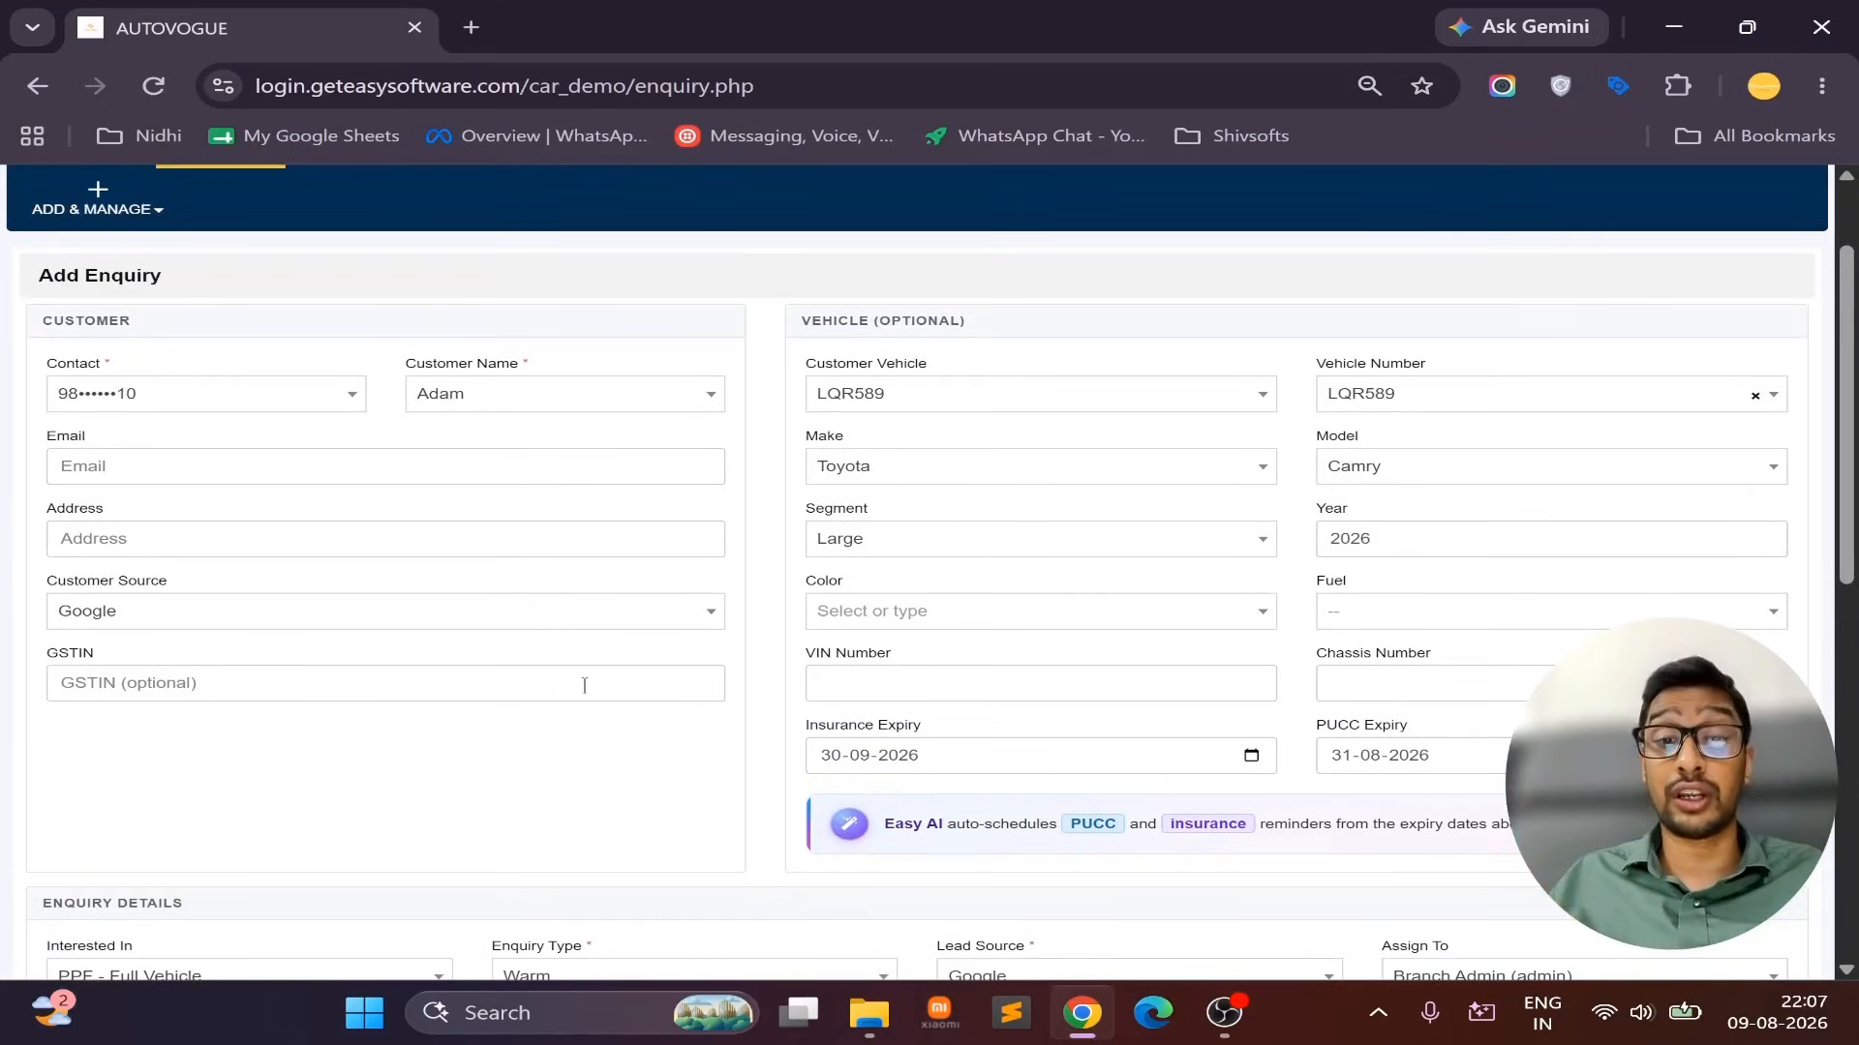
{"action": "scroll", "coordinate": [583, 686], "scroll_direction": "up", "scroll_amount": 1}
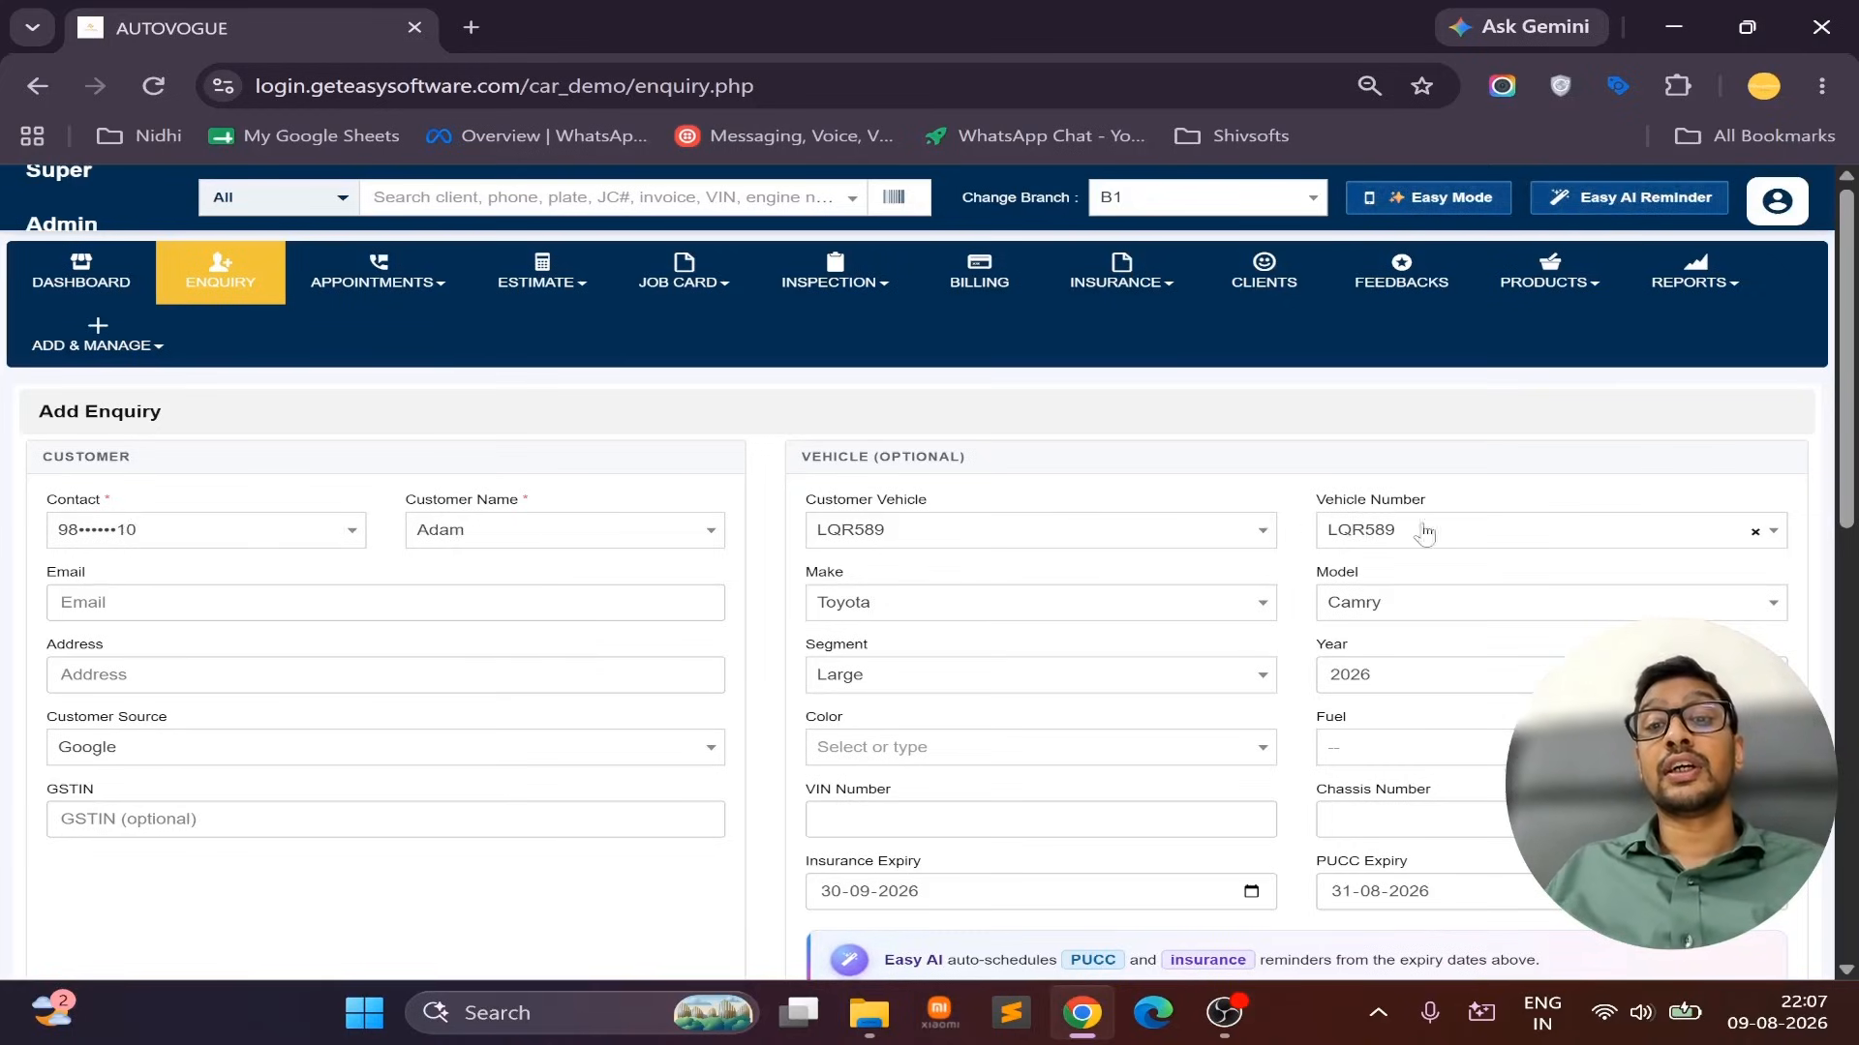
{"action": "scroll", "coordinate": [1448, 539], "scroll_direction": "down", "scroll_amount": 1}
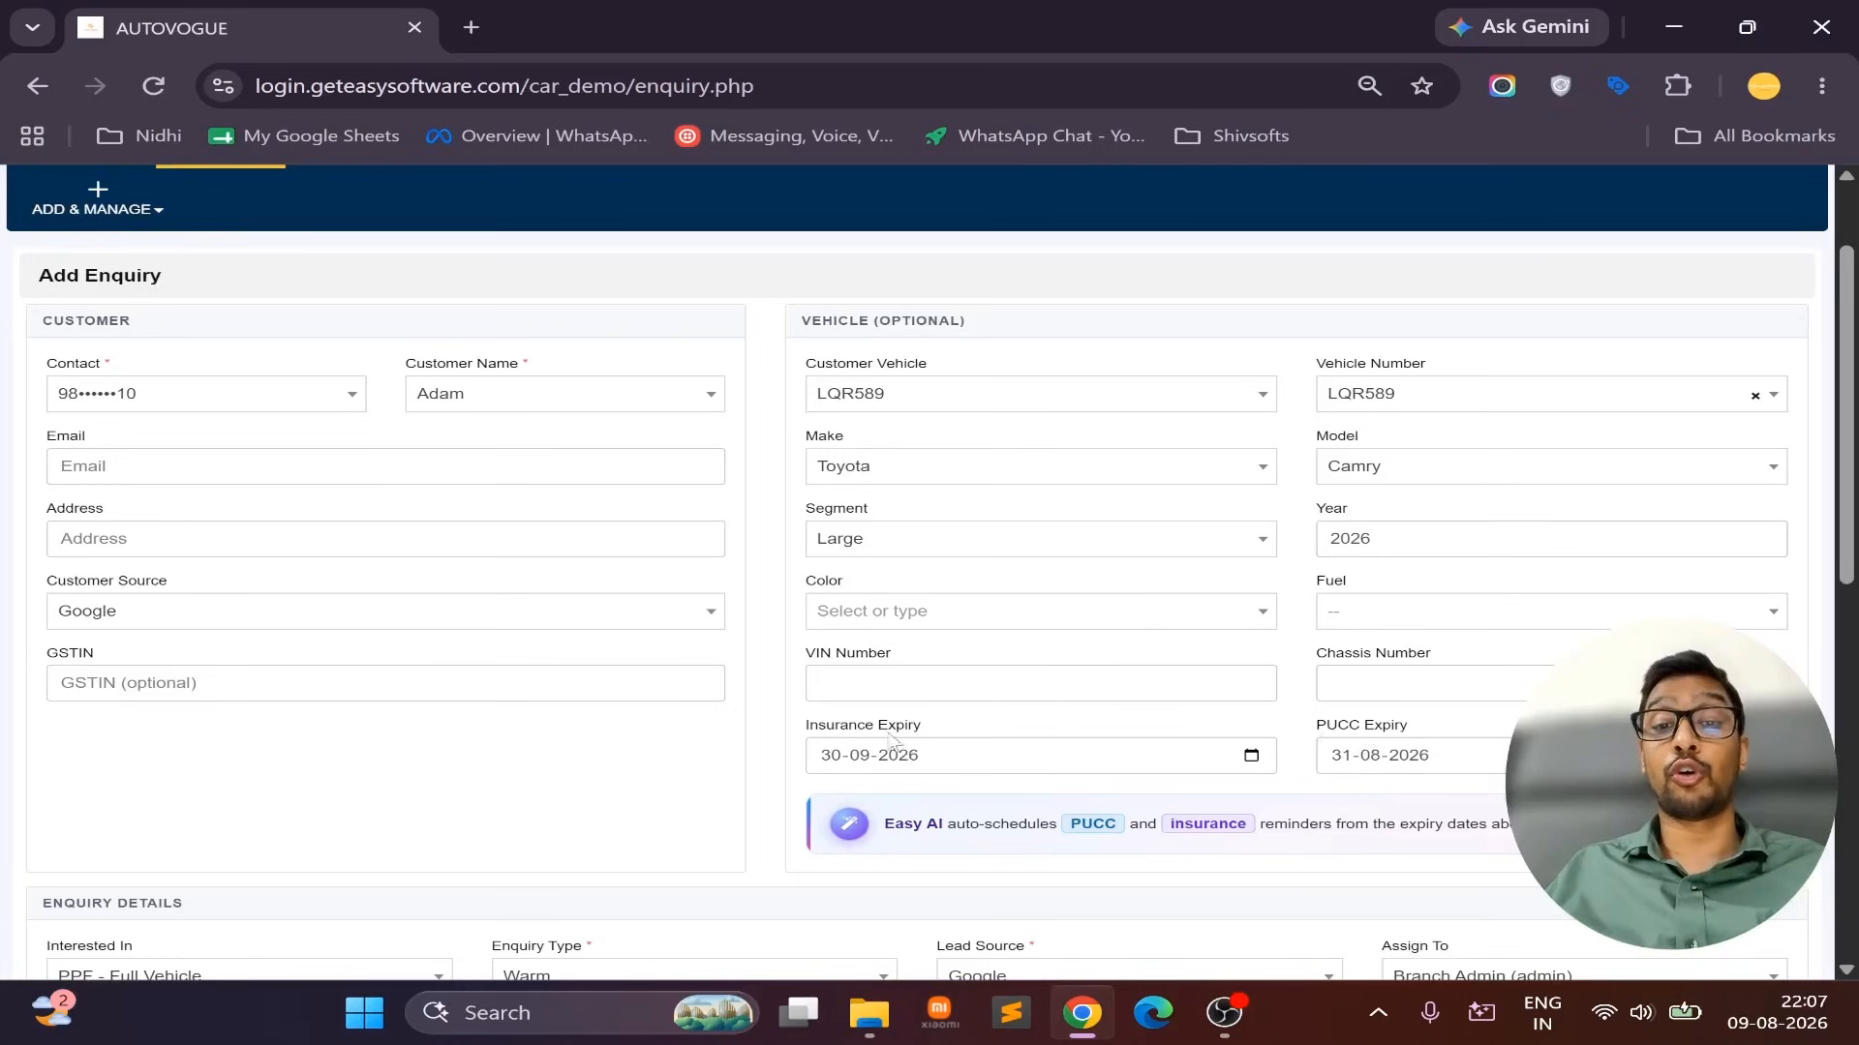
{"action": "scroll", "coordinate": [895, 744], "scroll_direction": "down", "scroll_amount": 3}
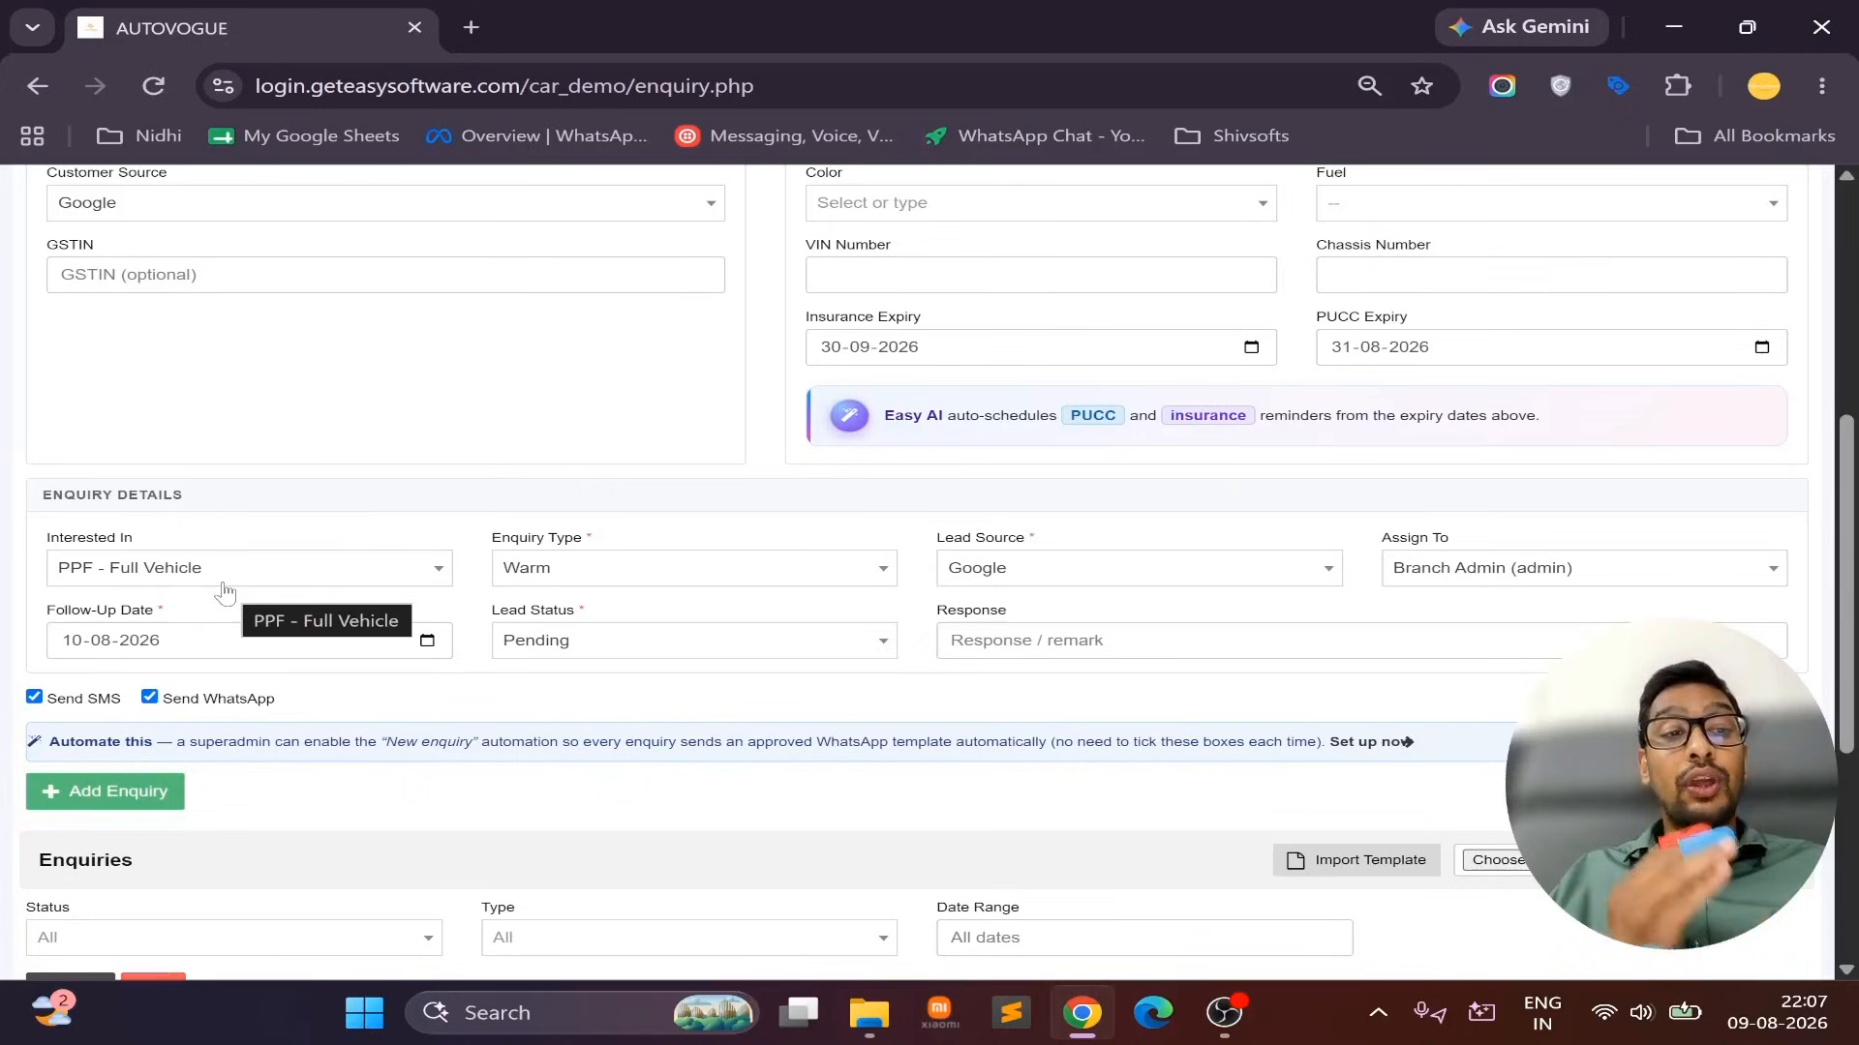
{"action": "left_click", "coordinate": [225, 589]}
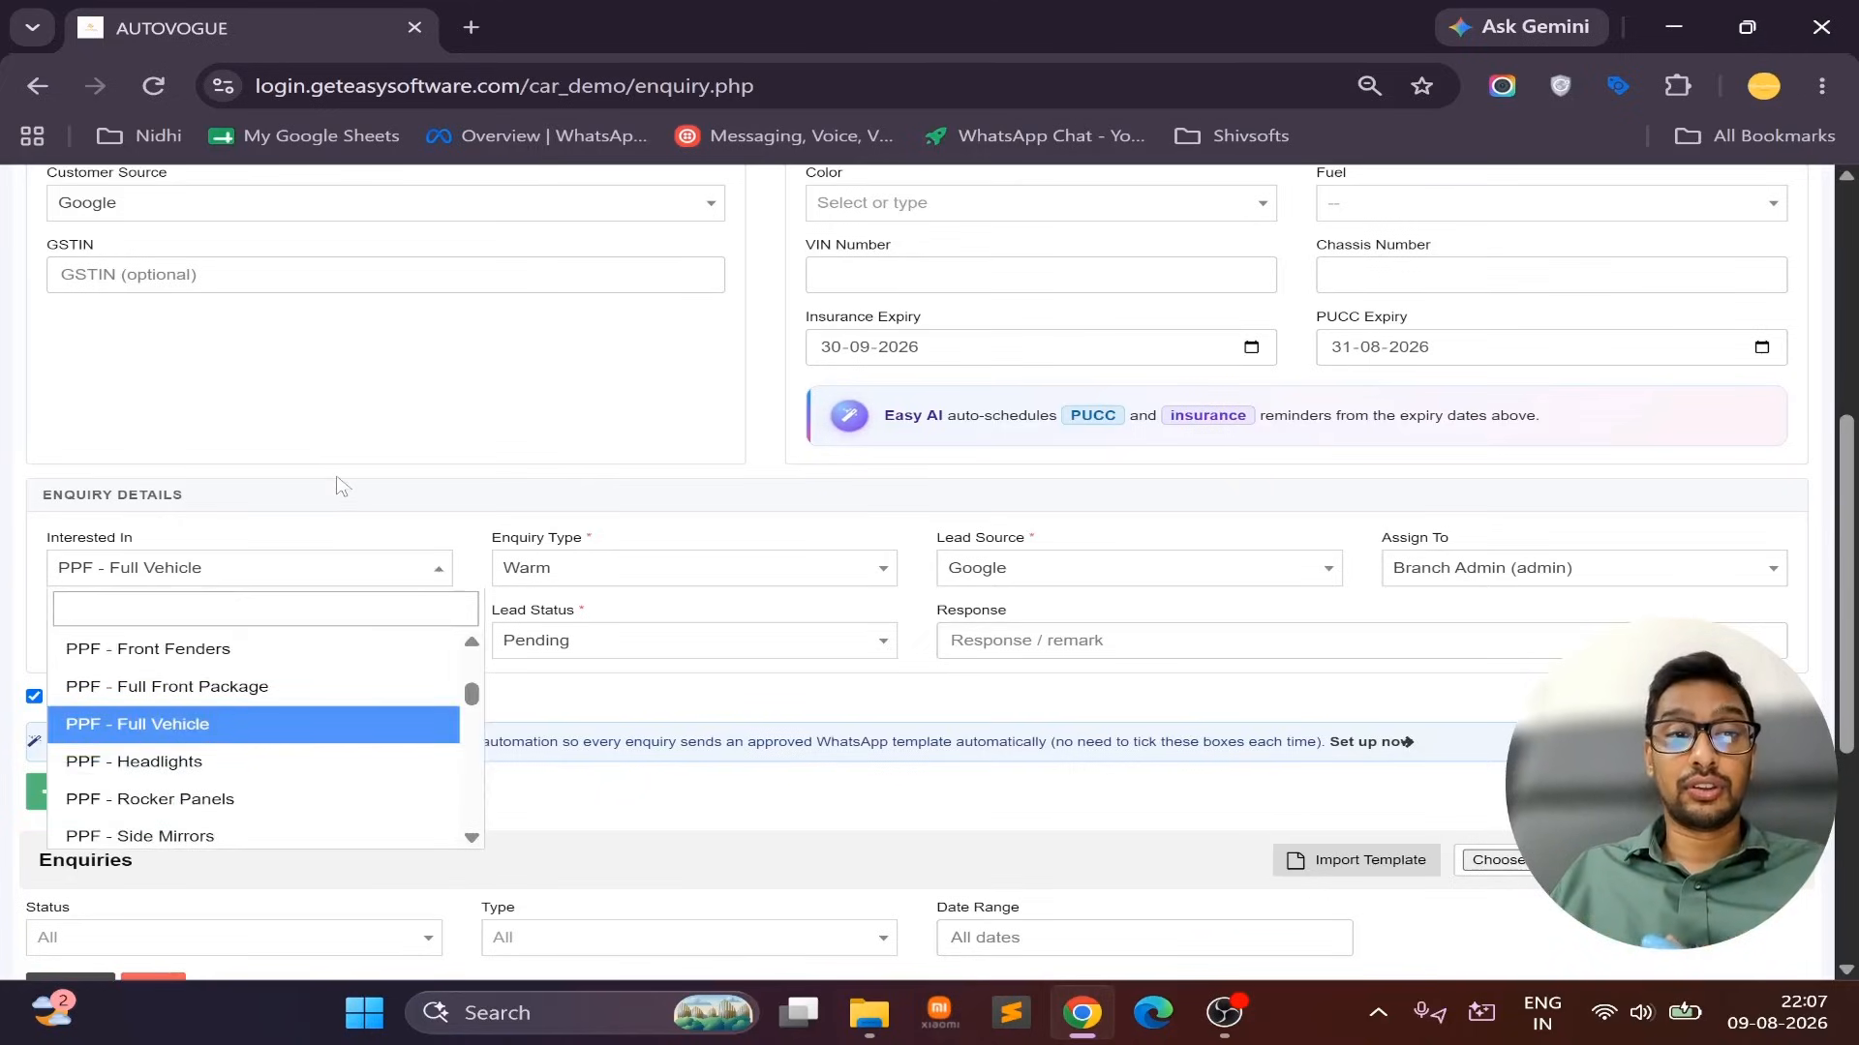
{"action": "left_click", "coordinate": [339, 484]}
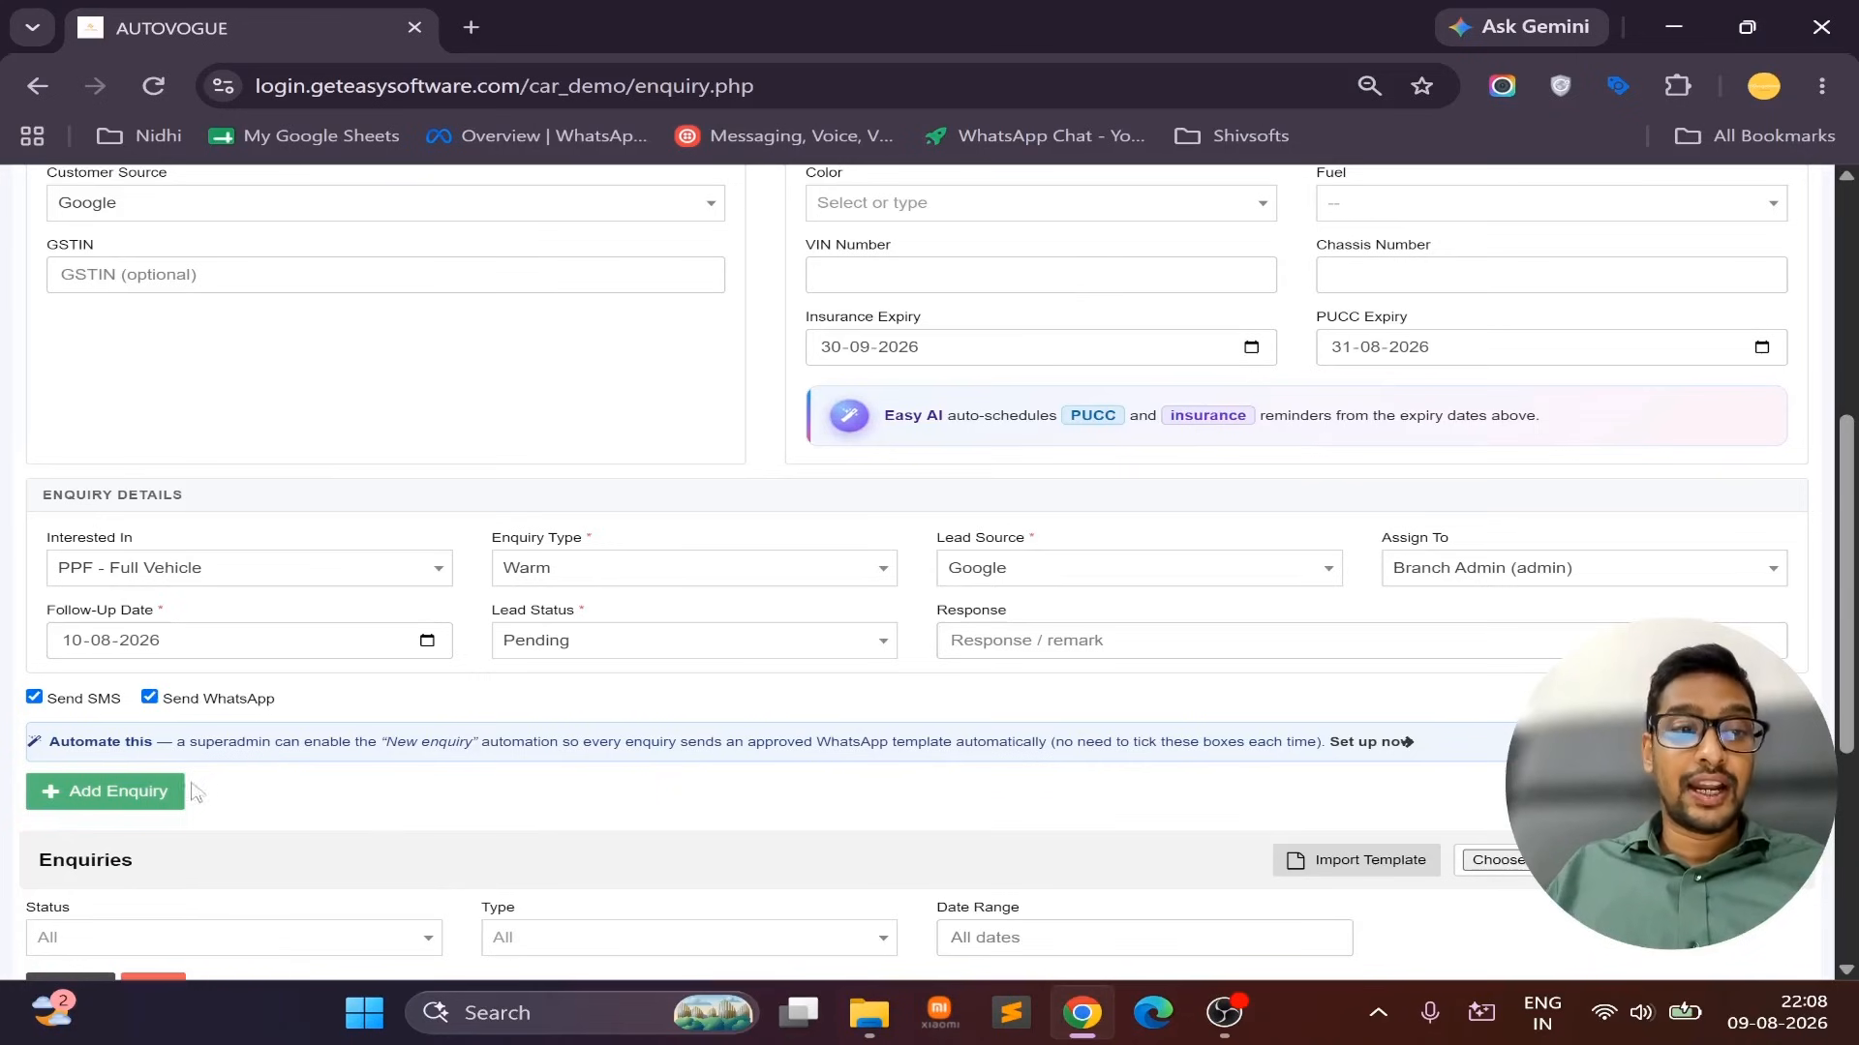
{"action": "left_click", "coordinate": [171, 795]}
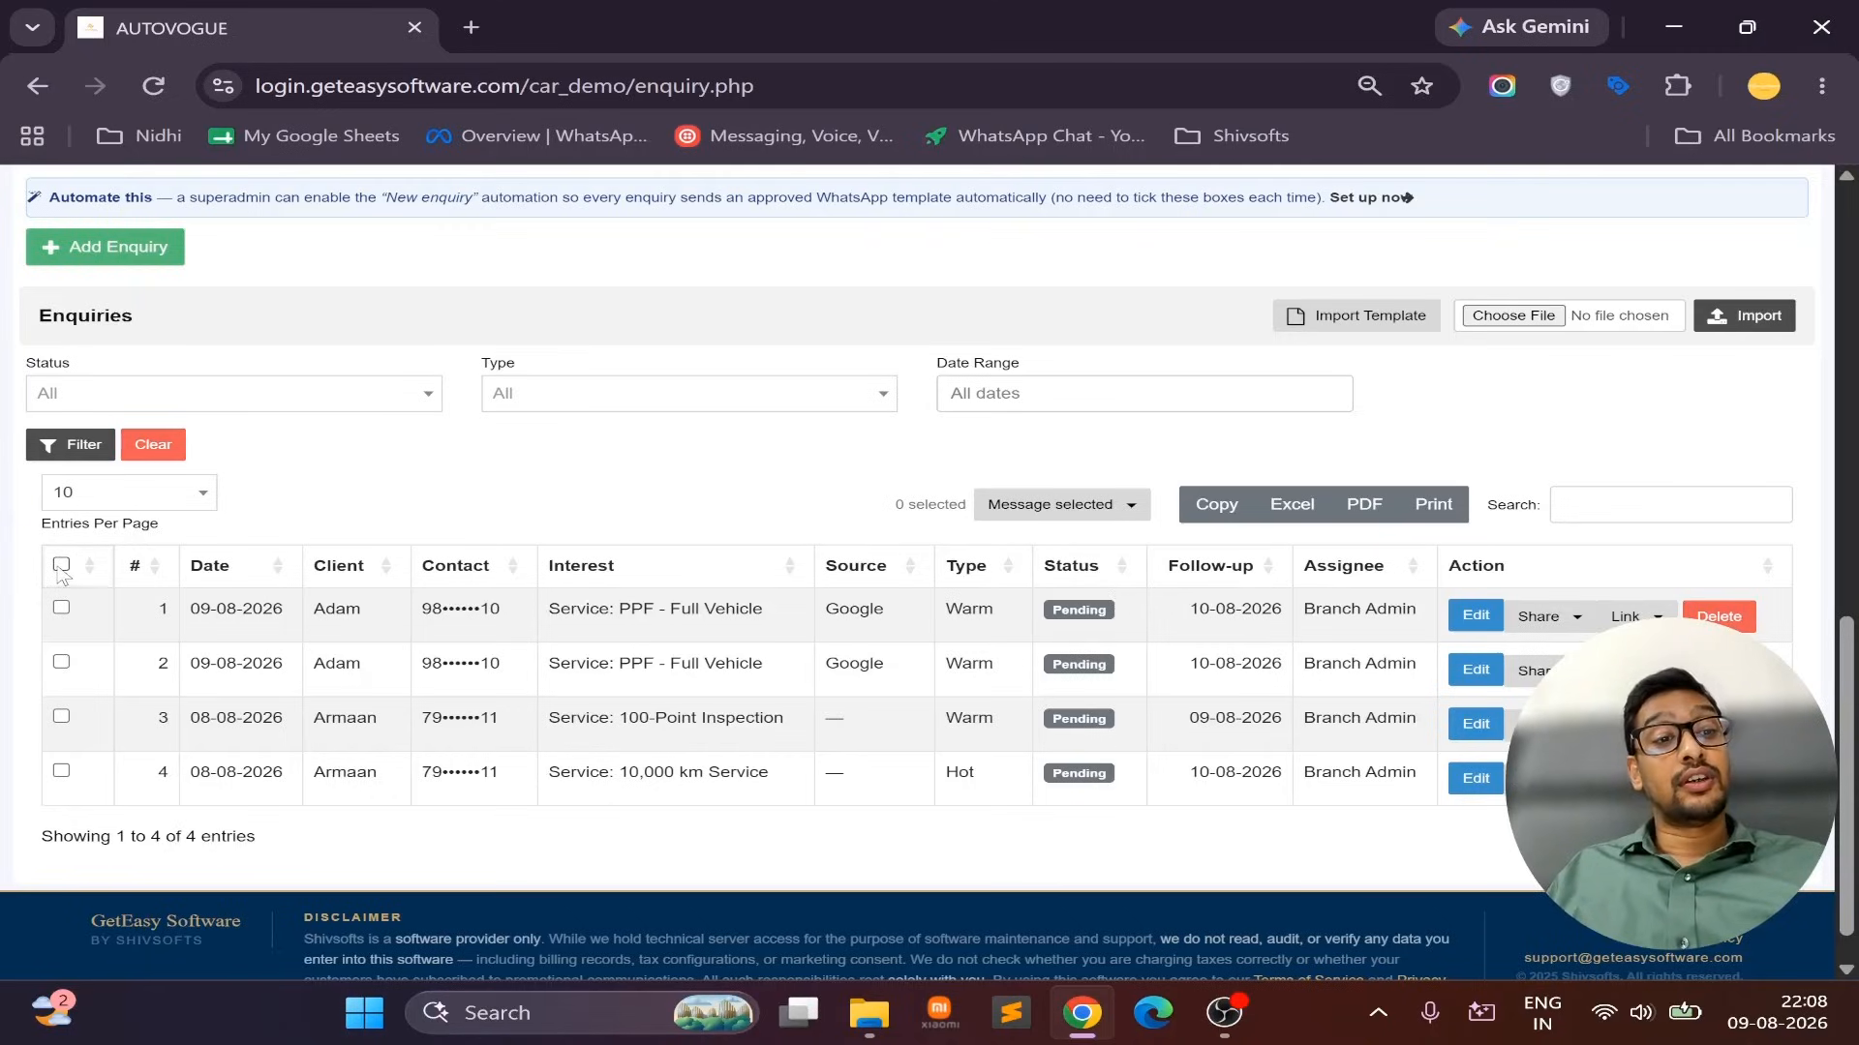
Select all enquiries in the list and view the bulk messaging options for them
{"action": "left_click", "coordinate": [61, 567]}
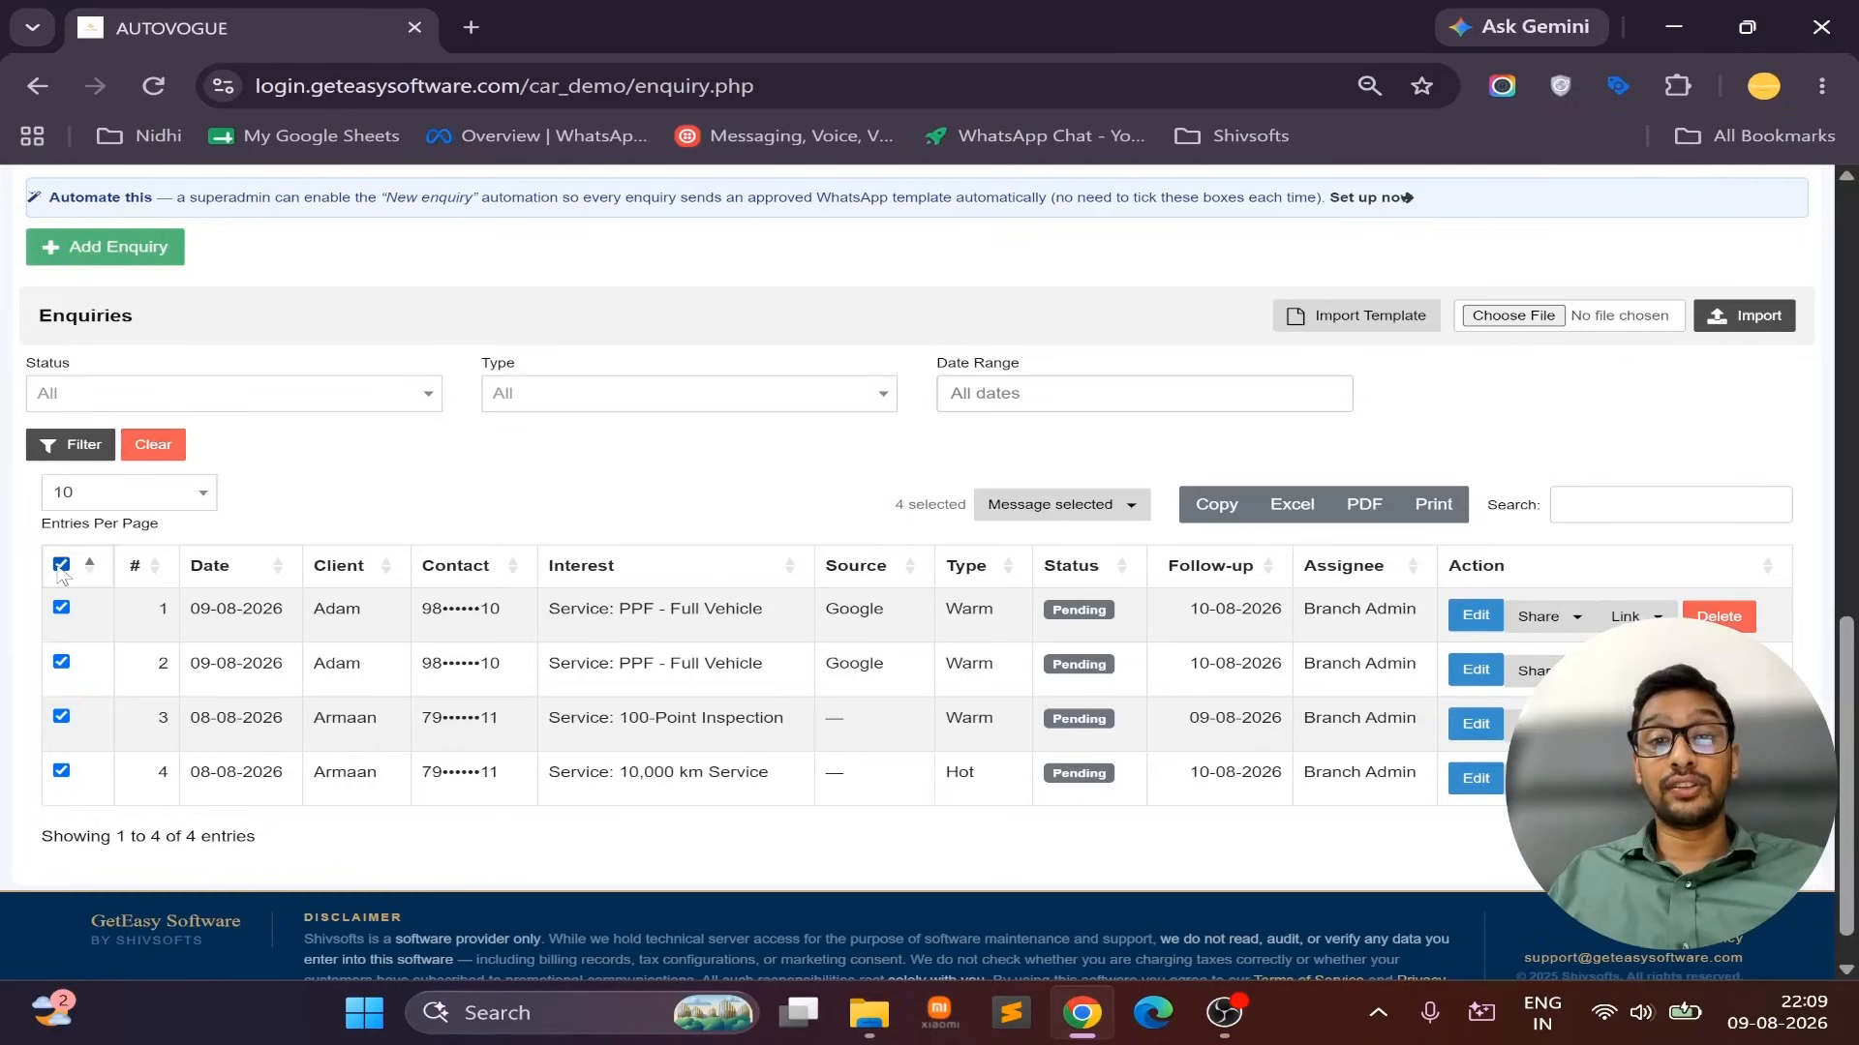
{"action": "left_click", "coordinate": [1042, 519]}
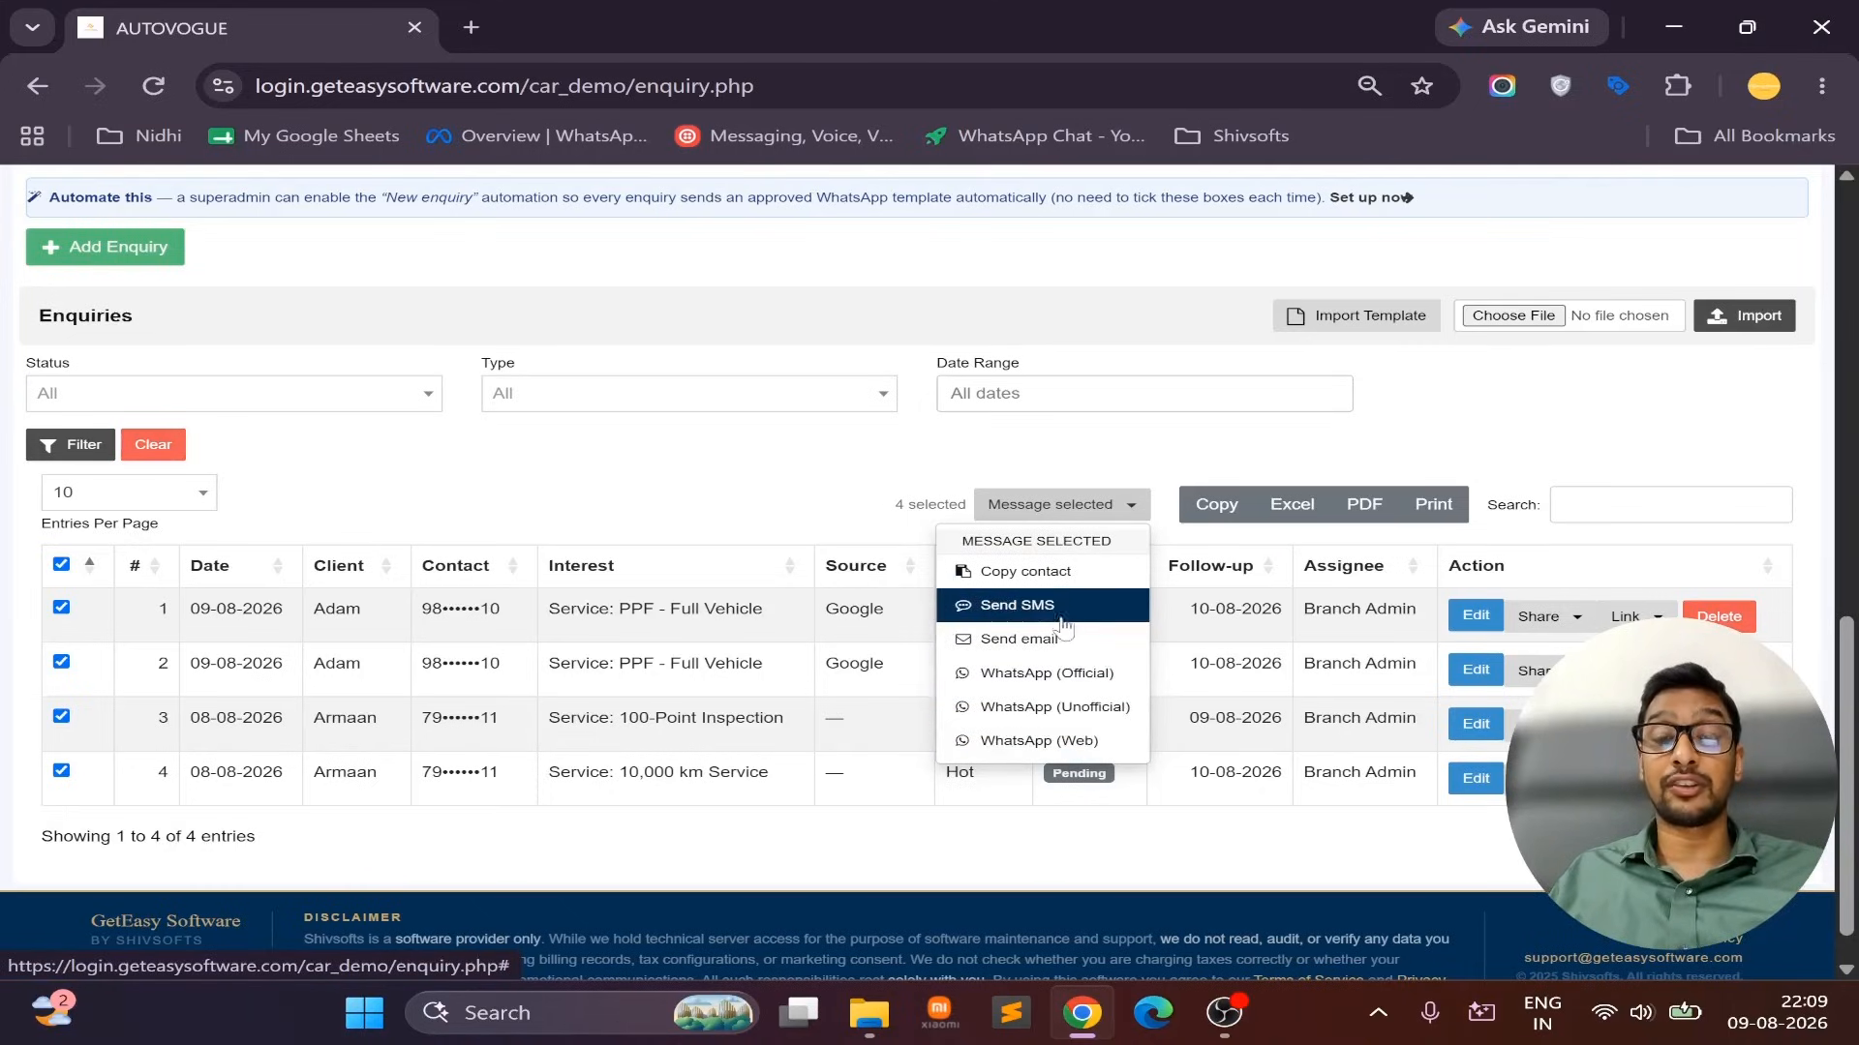
{"action": "left_click", "coordinate": [760, 499]}
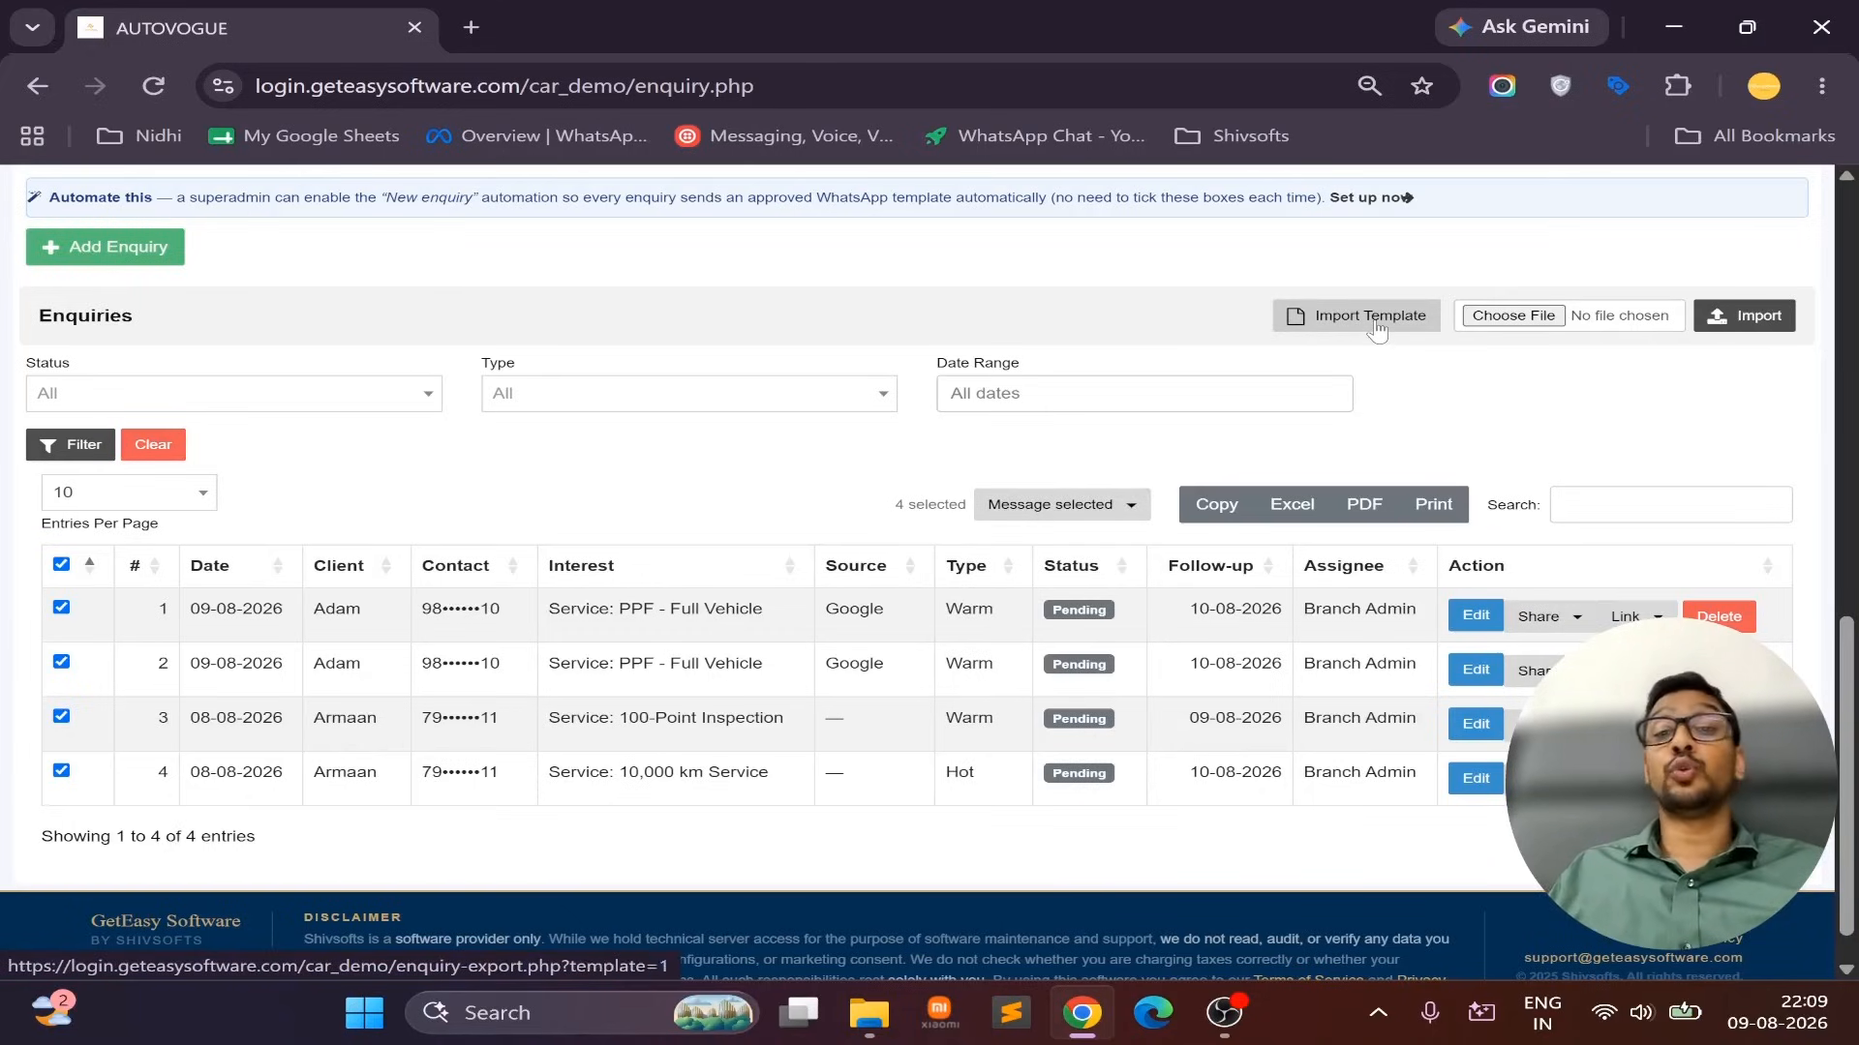
Download the enquiry import template as a CSV file
{"action": "left_click", "coordinate": [1377, 329]}
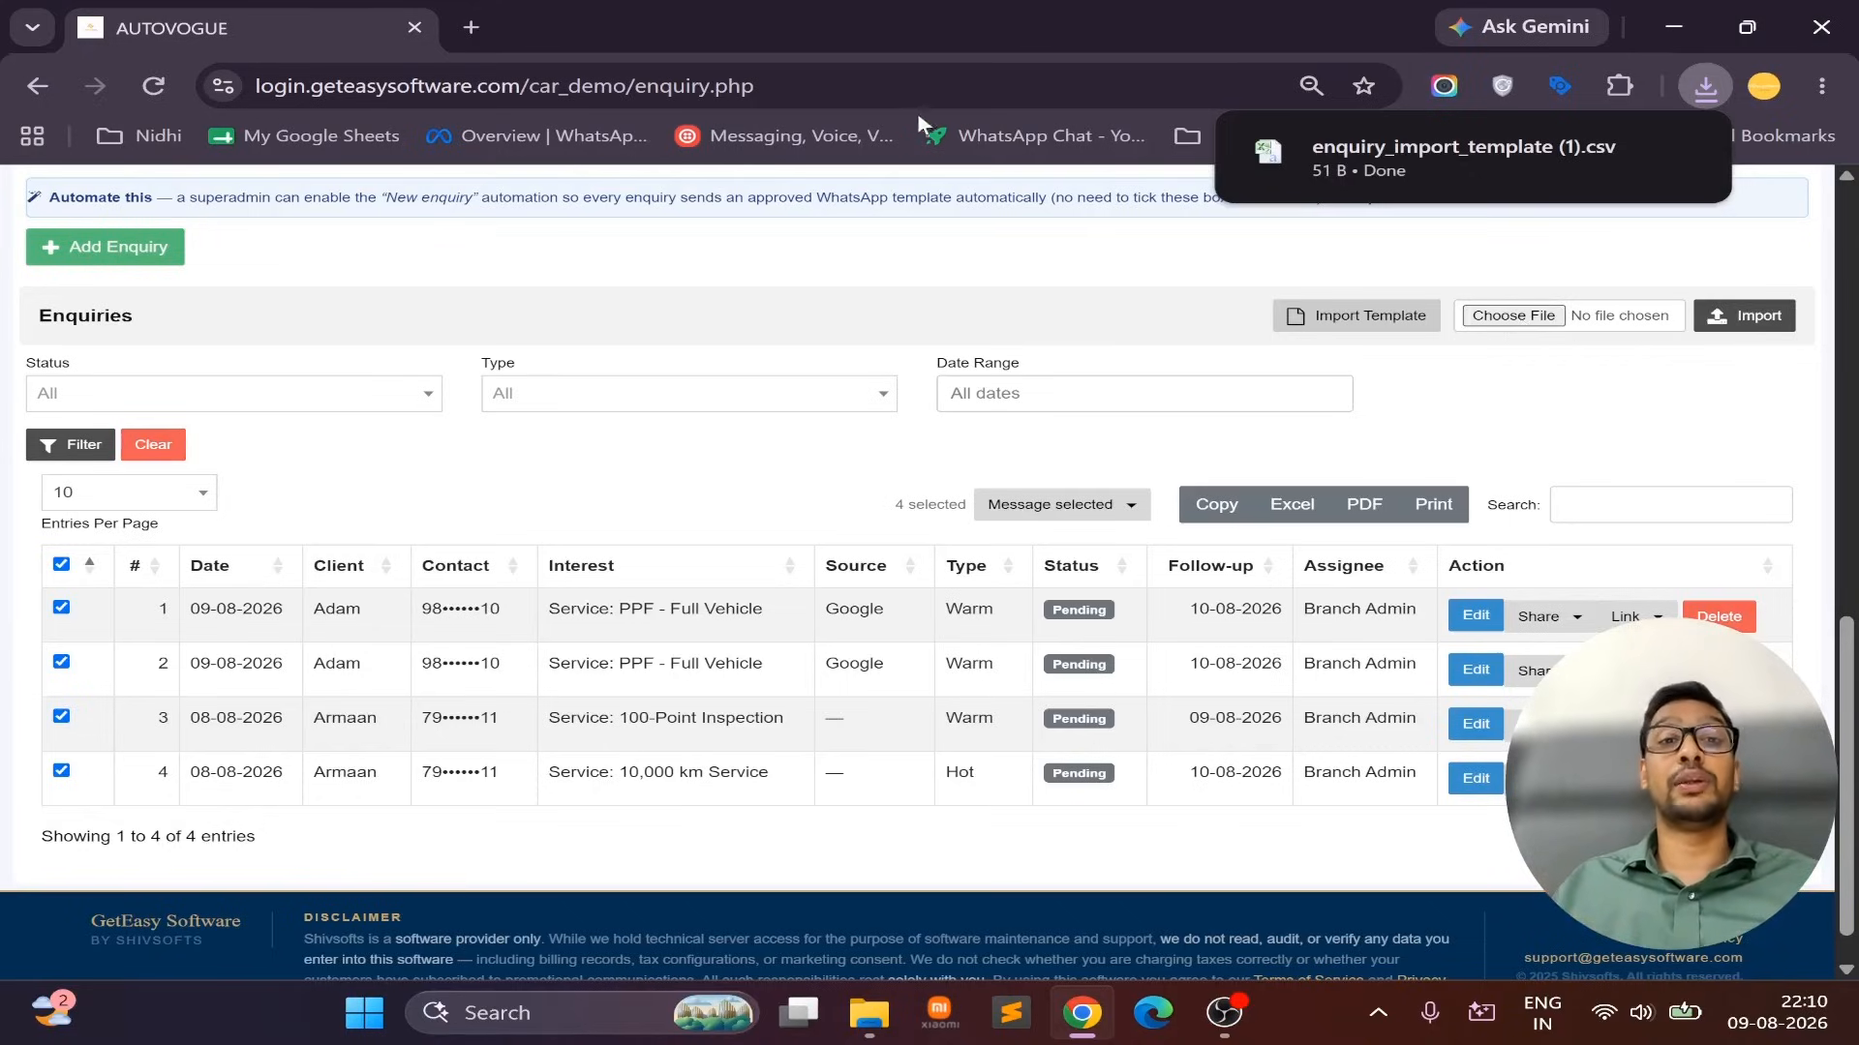
Examine the contact and follow-up date of the first entry in the enquiries list
{"action": "scroll", "coordinate": [958, 303], "scroll_direction": "up", "scroll_amount": 10}
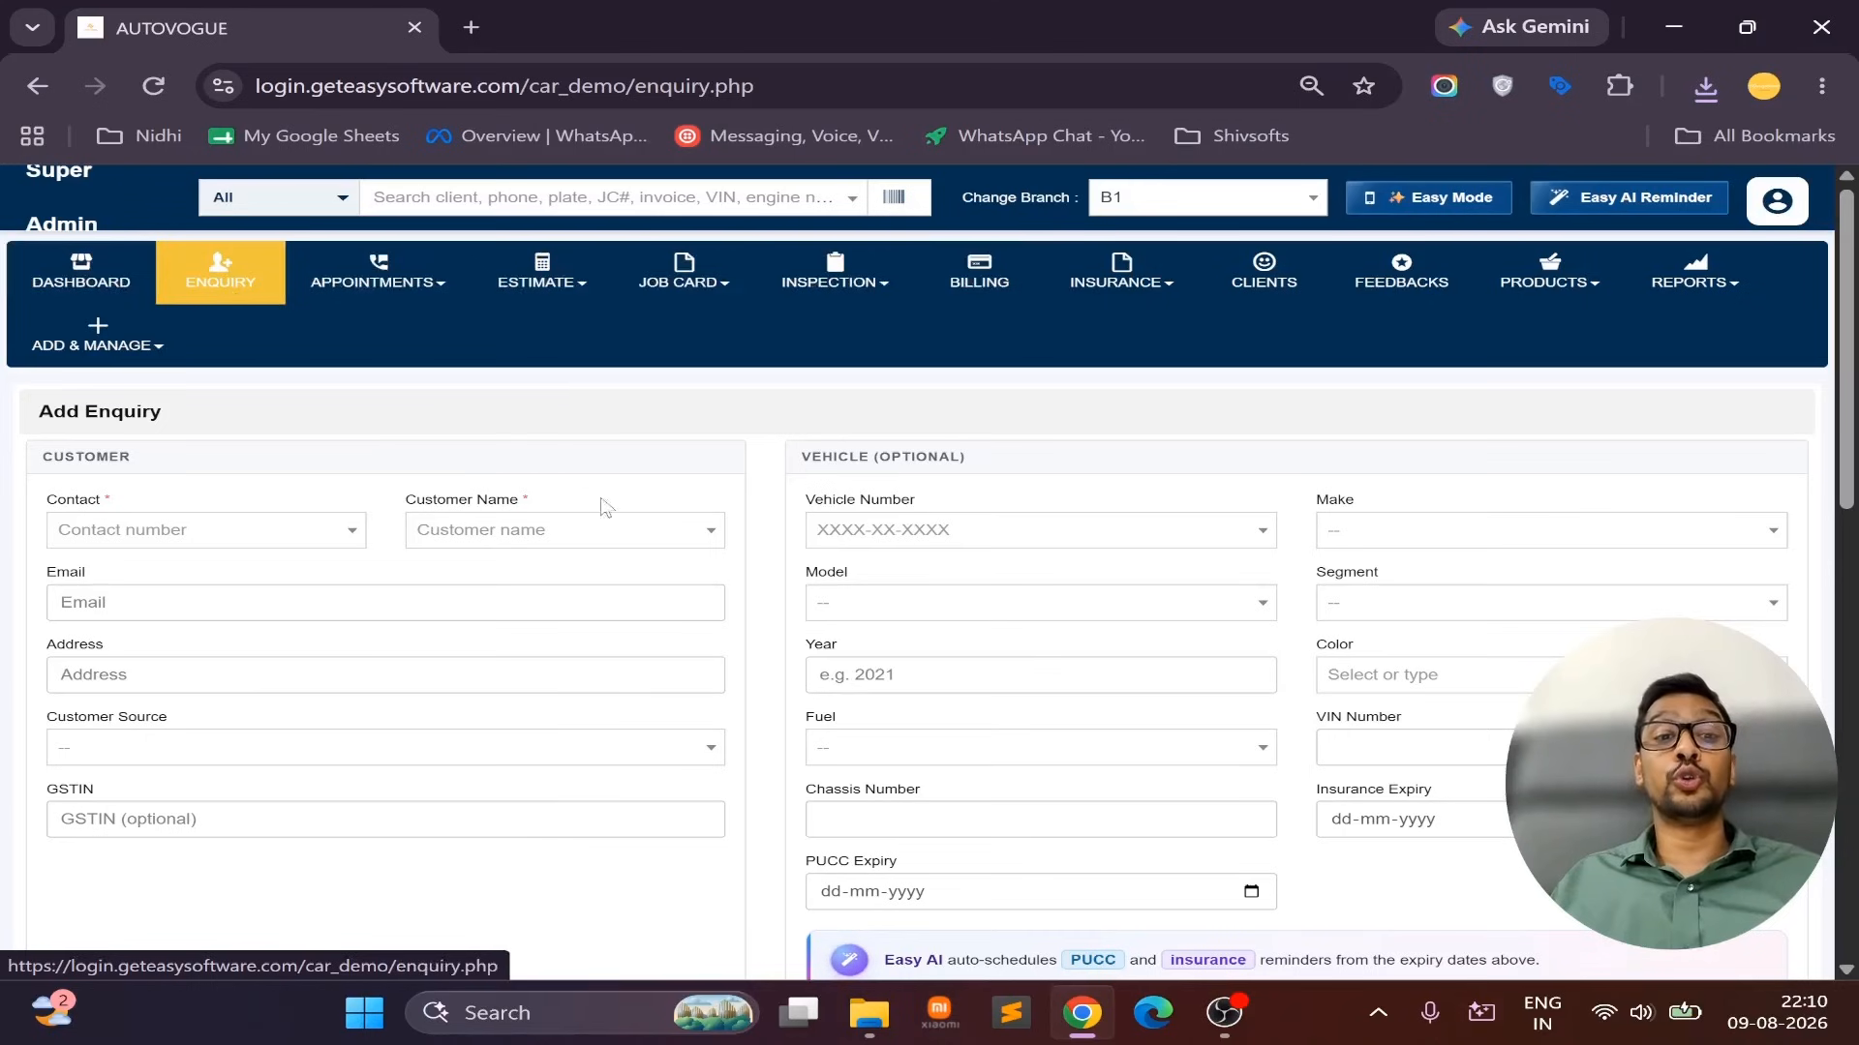
{"action": "scroll", "coordinate": [710, 580], "scroll_direction": "down", "scroll_amount": 2}
{"action": "scroll", "coordinate": [710, 581], "scroll_direction": "down", "scroll_amount": 10}
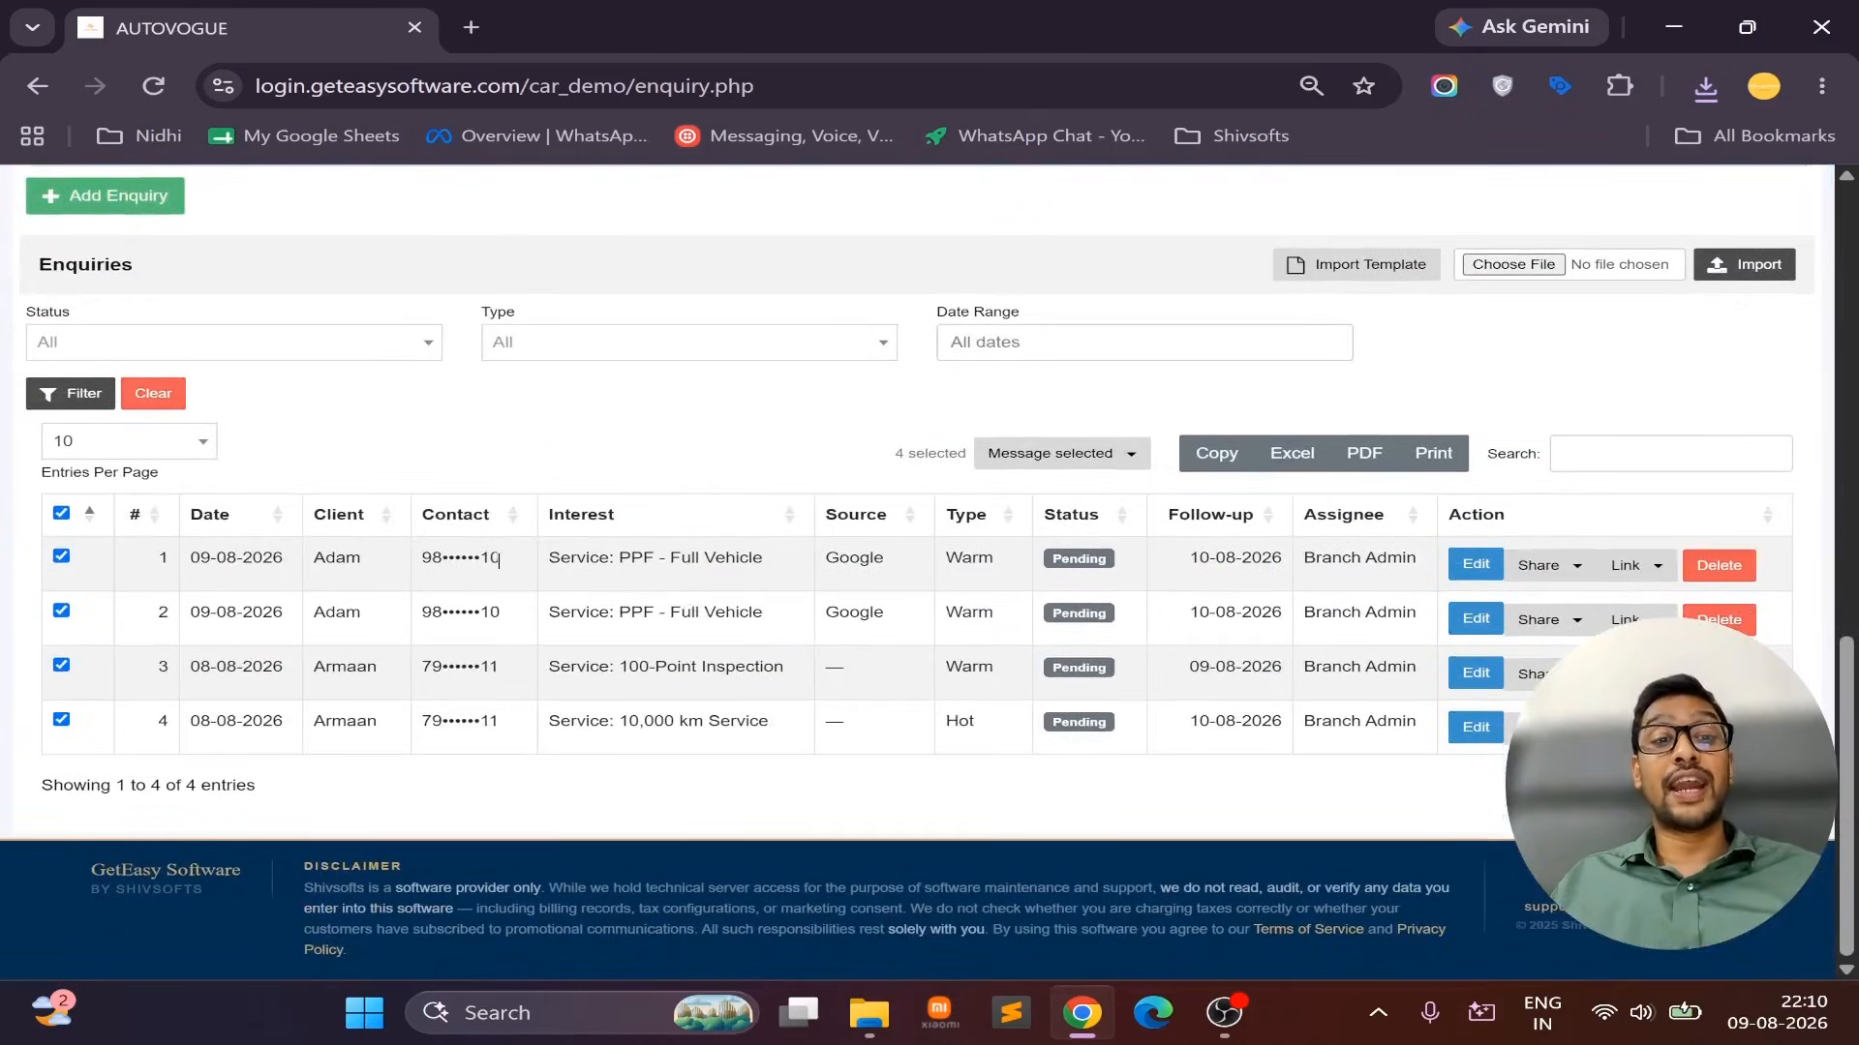
{"action": "left_click_drag", "start_coordinate": [502, 558], "coordinate": [425, 567]}
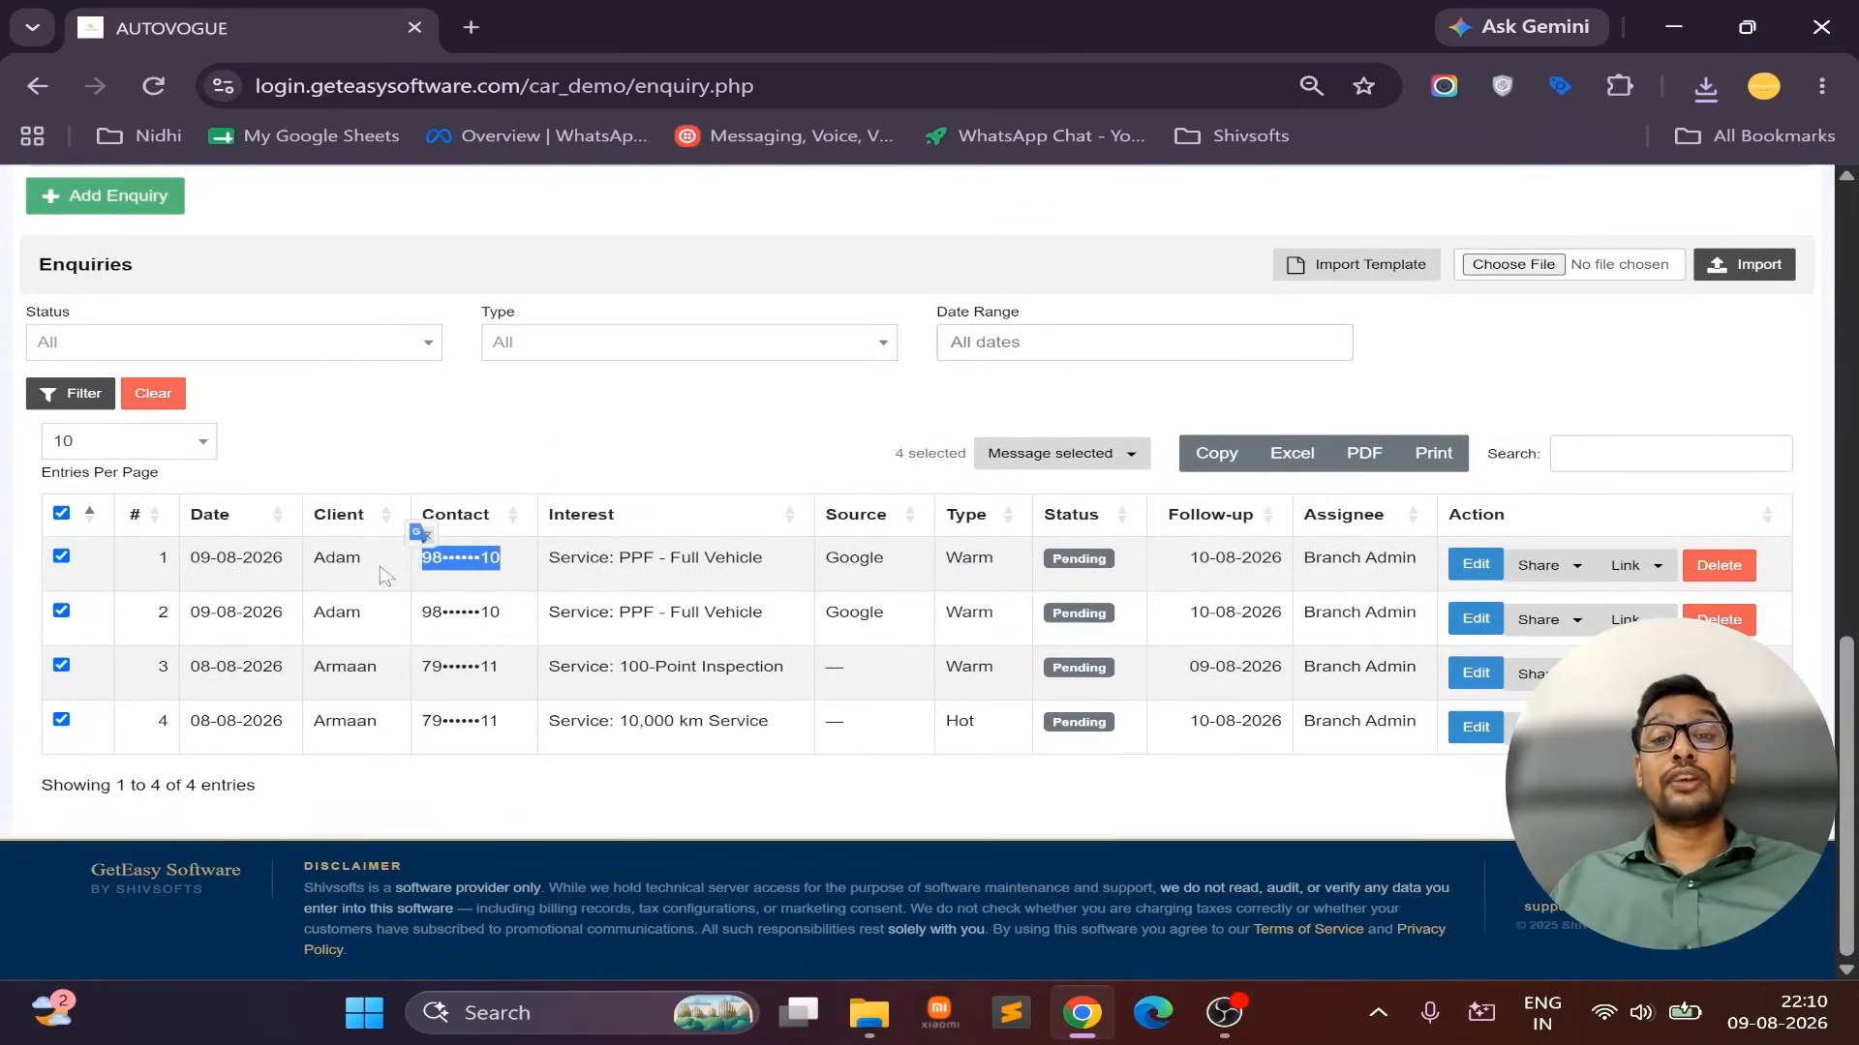
{"action": "left_click_drag", "start_coordinate": [1172, 568], "coordinate": [1276, 558]}
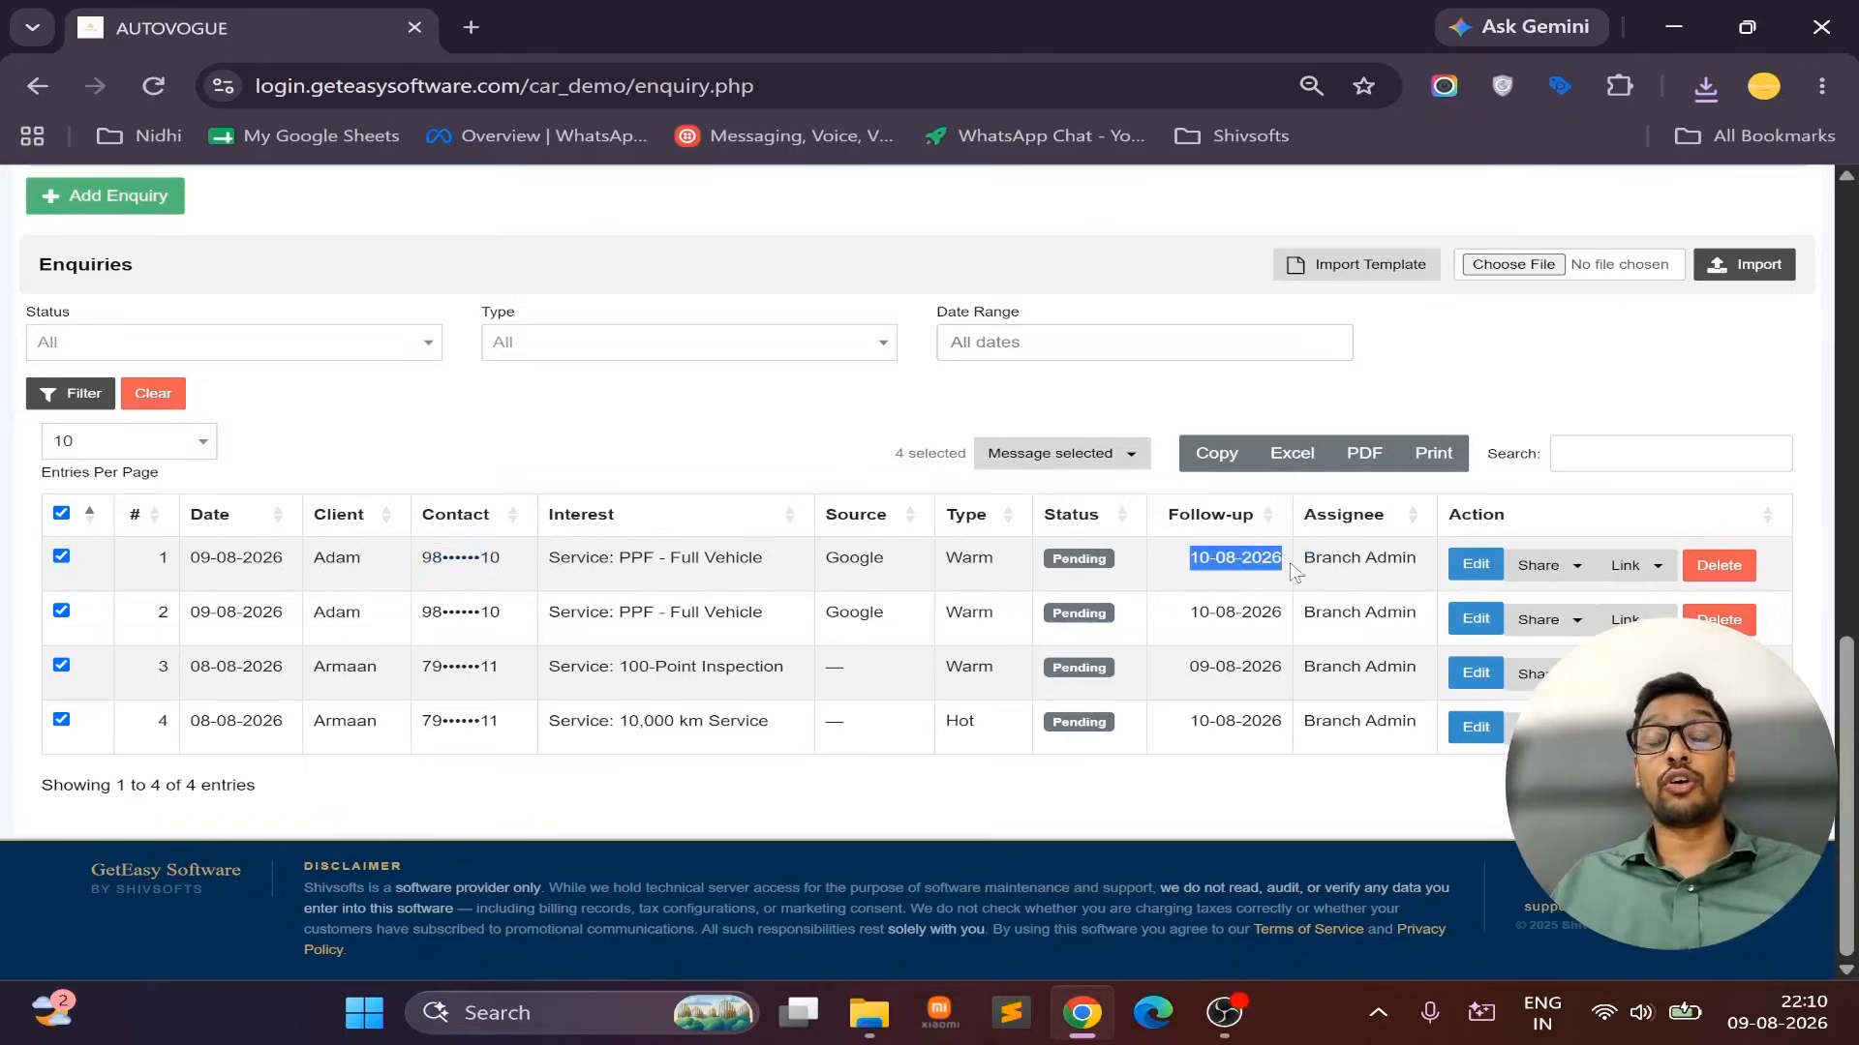
Open the Easy AI Reminder page and view the enquiry follow-ups with the message options for the listed client
{"action": "scroll", "coordinate": [1295, 573], "scroll_direction": "up", "scroll_amount": 15}
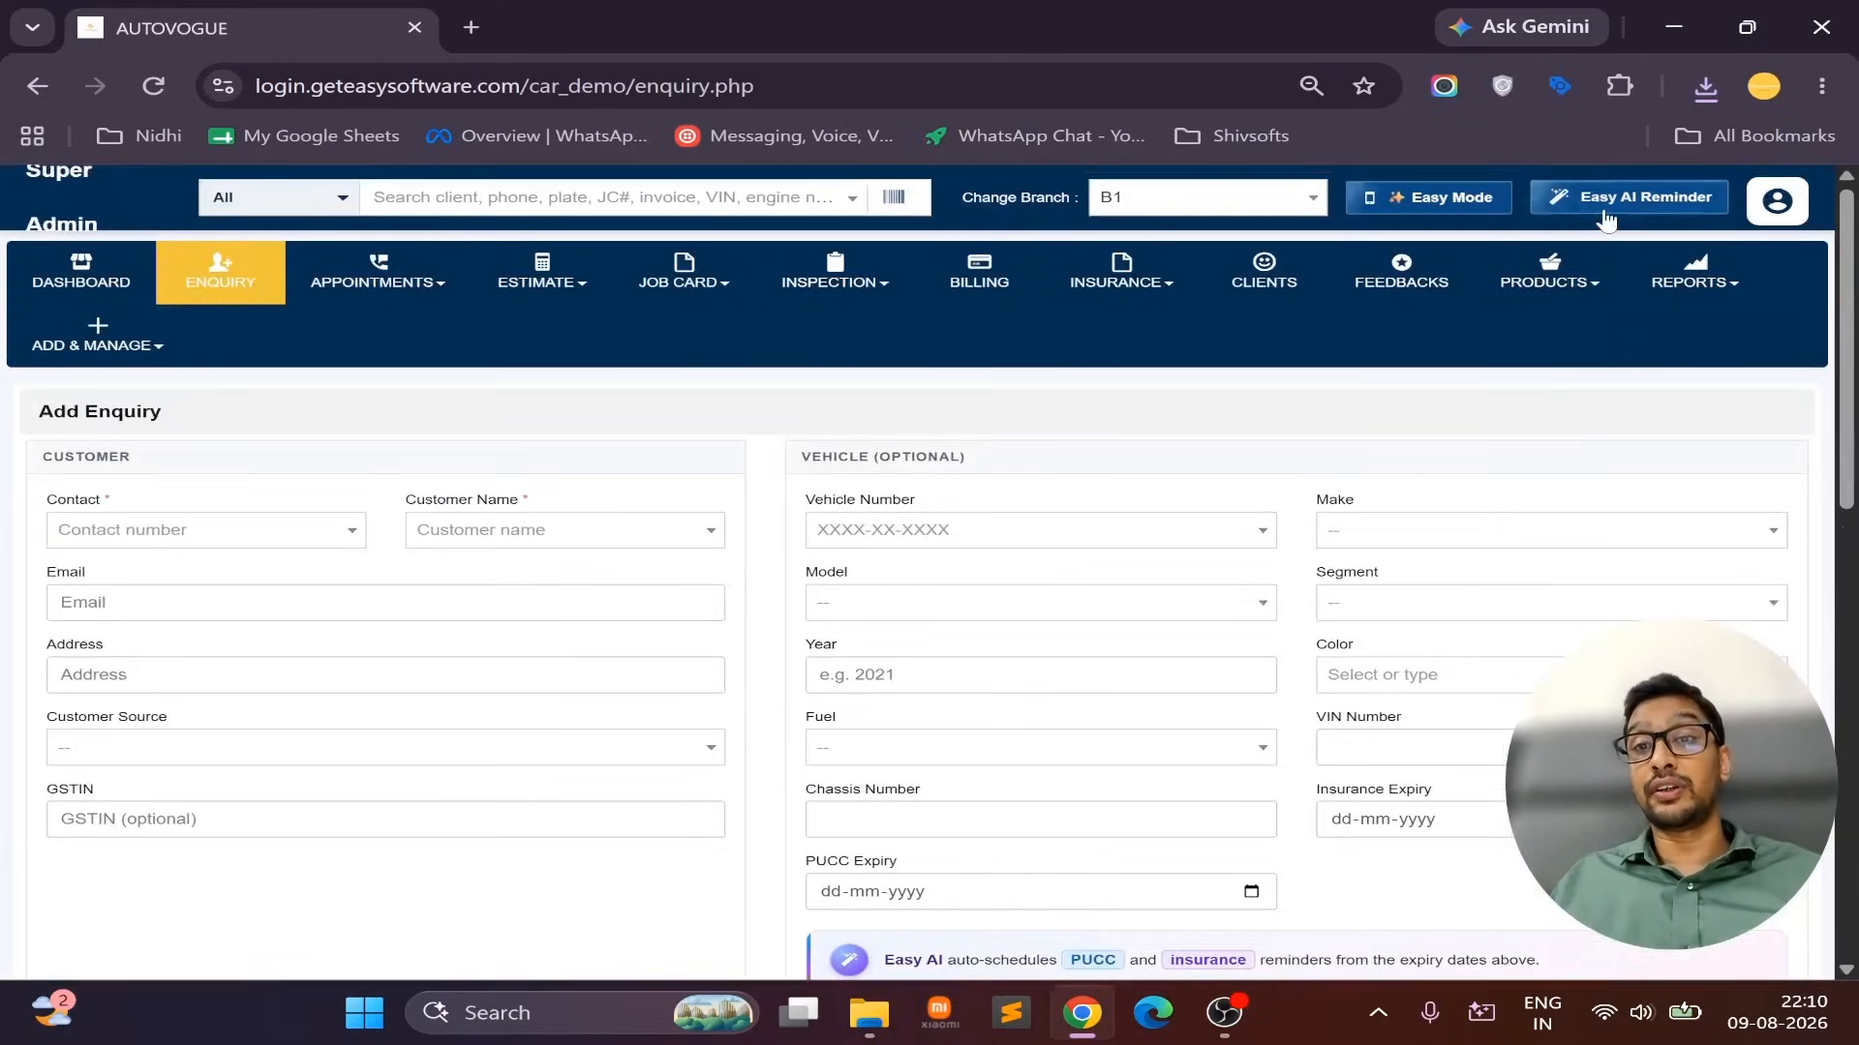
{"action": "left_click", "coordinate": [1604, 203]}
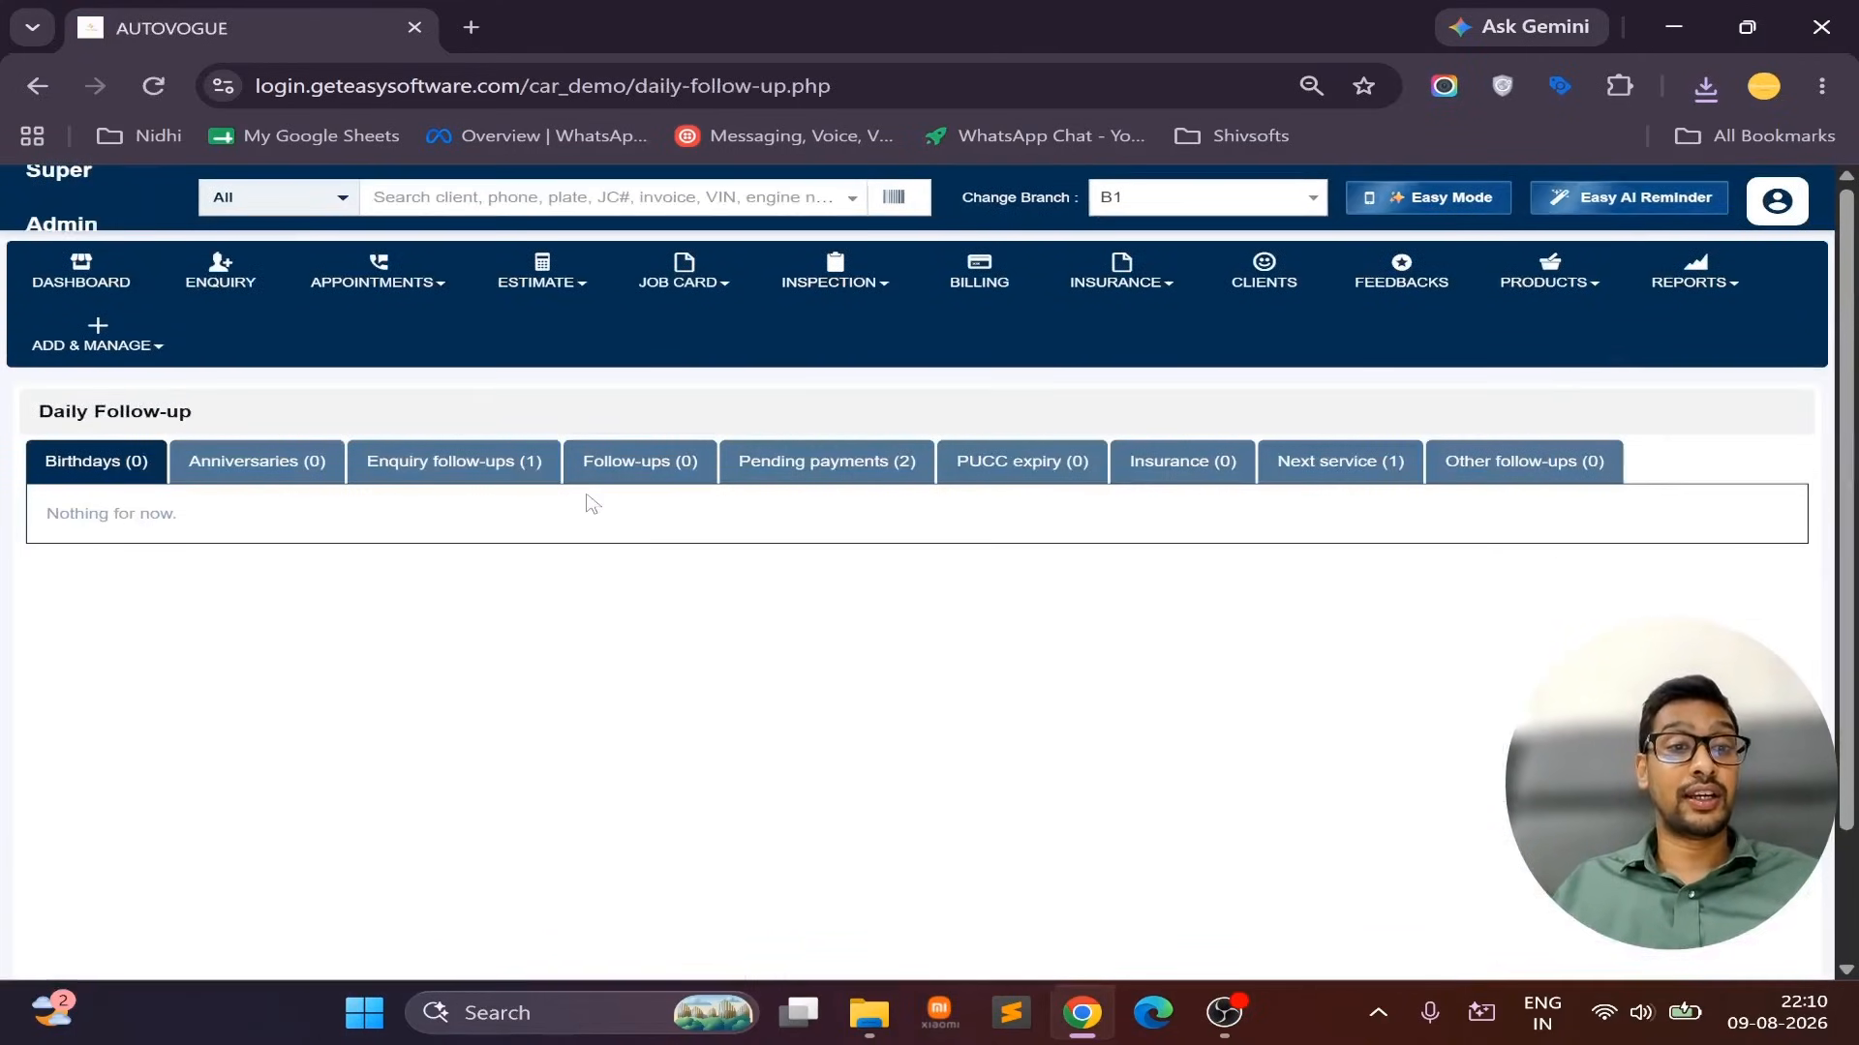
{"action": "left_click", "coordinate": [503, 469]}
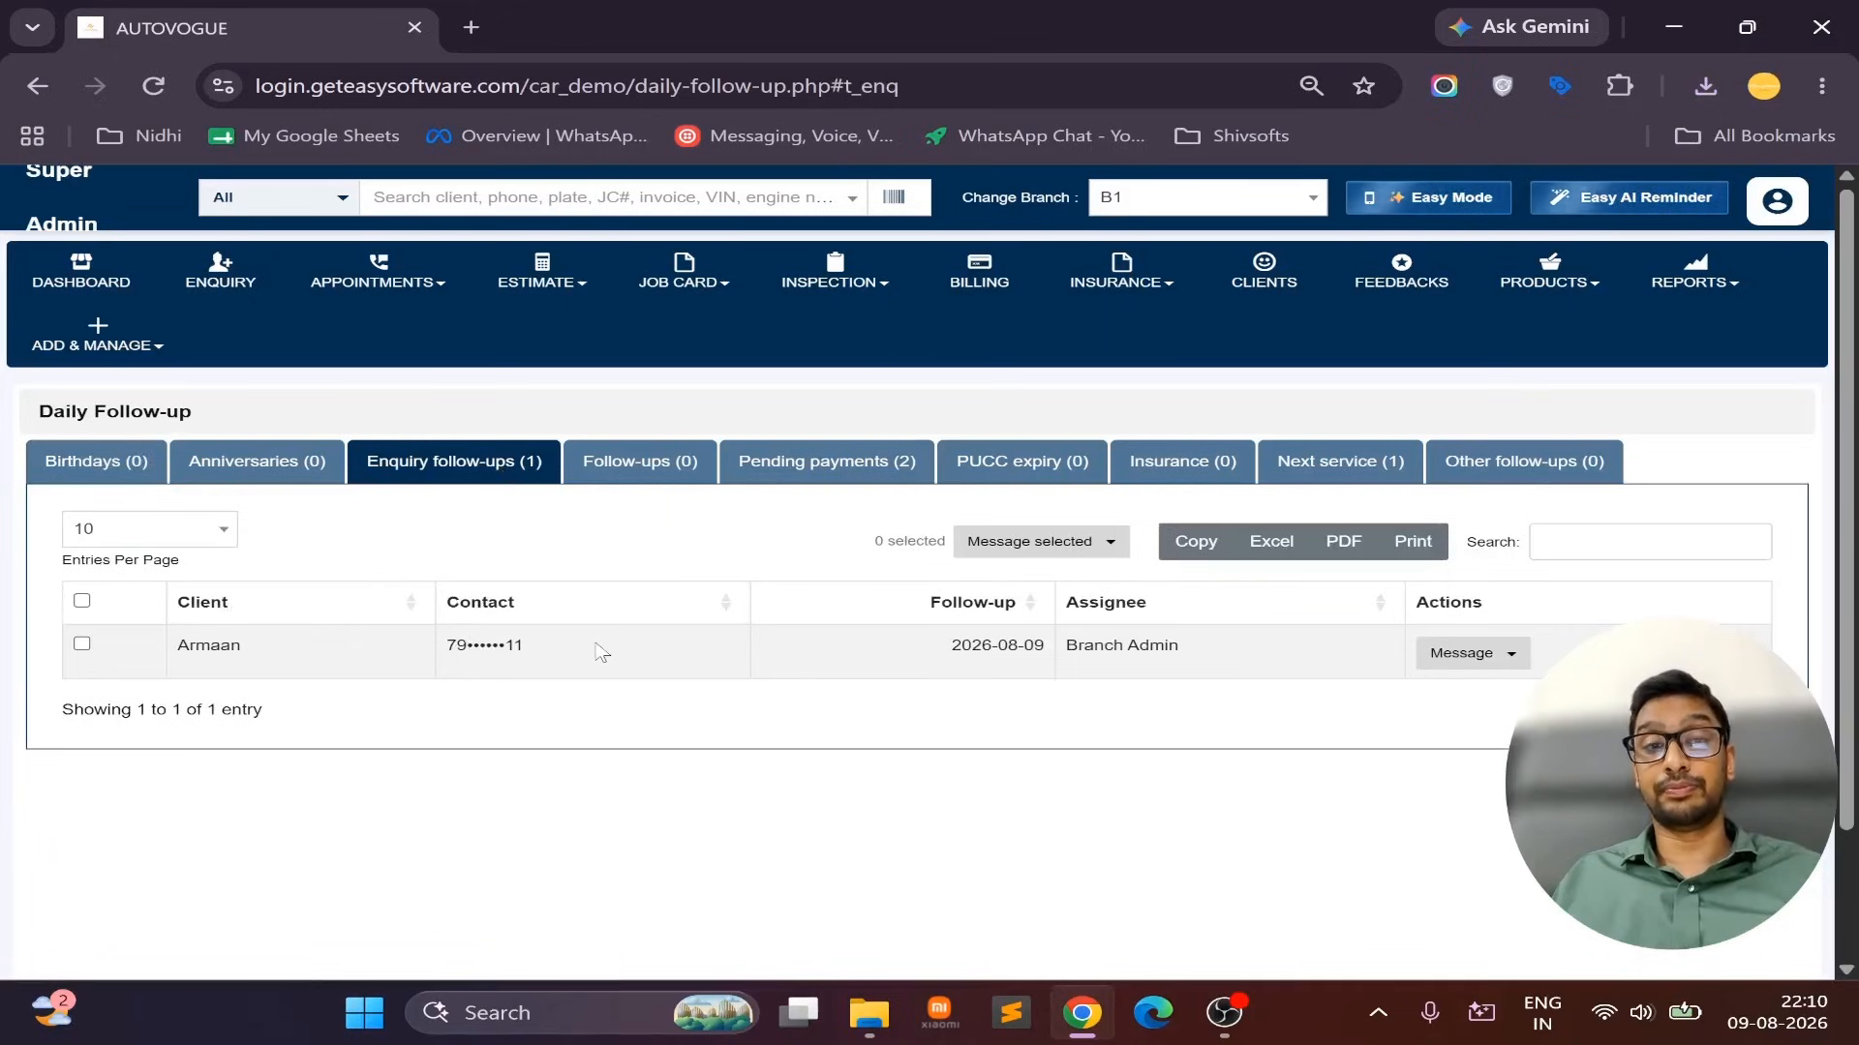
{"action": "left_click", "coordinate": [1464, 653]}
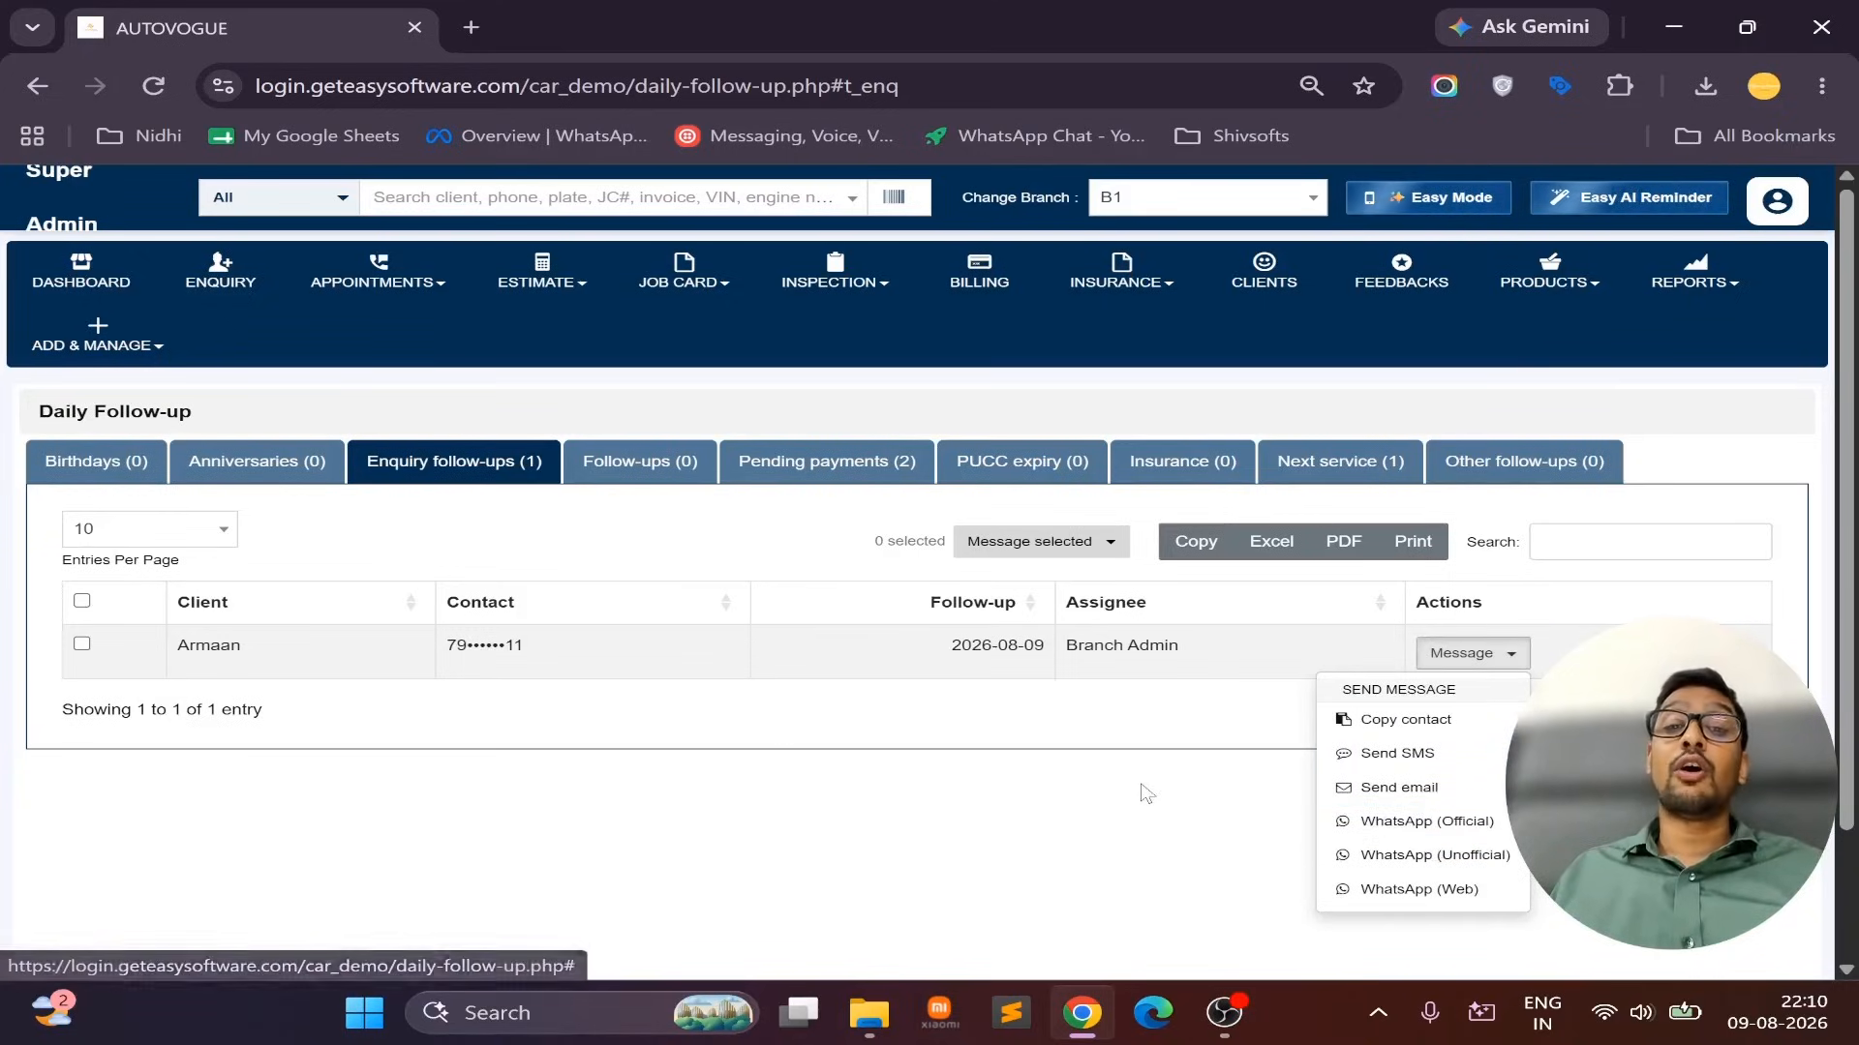
{"action": "left_click", "coordinate": [1167, 789]}
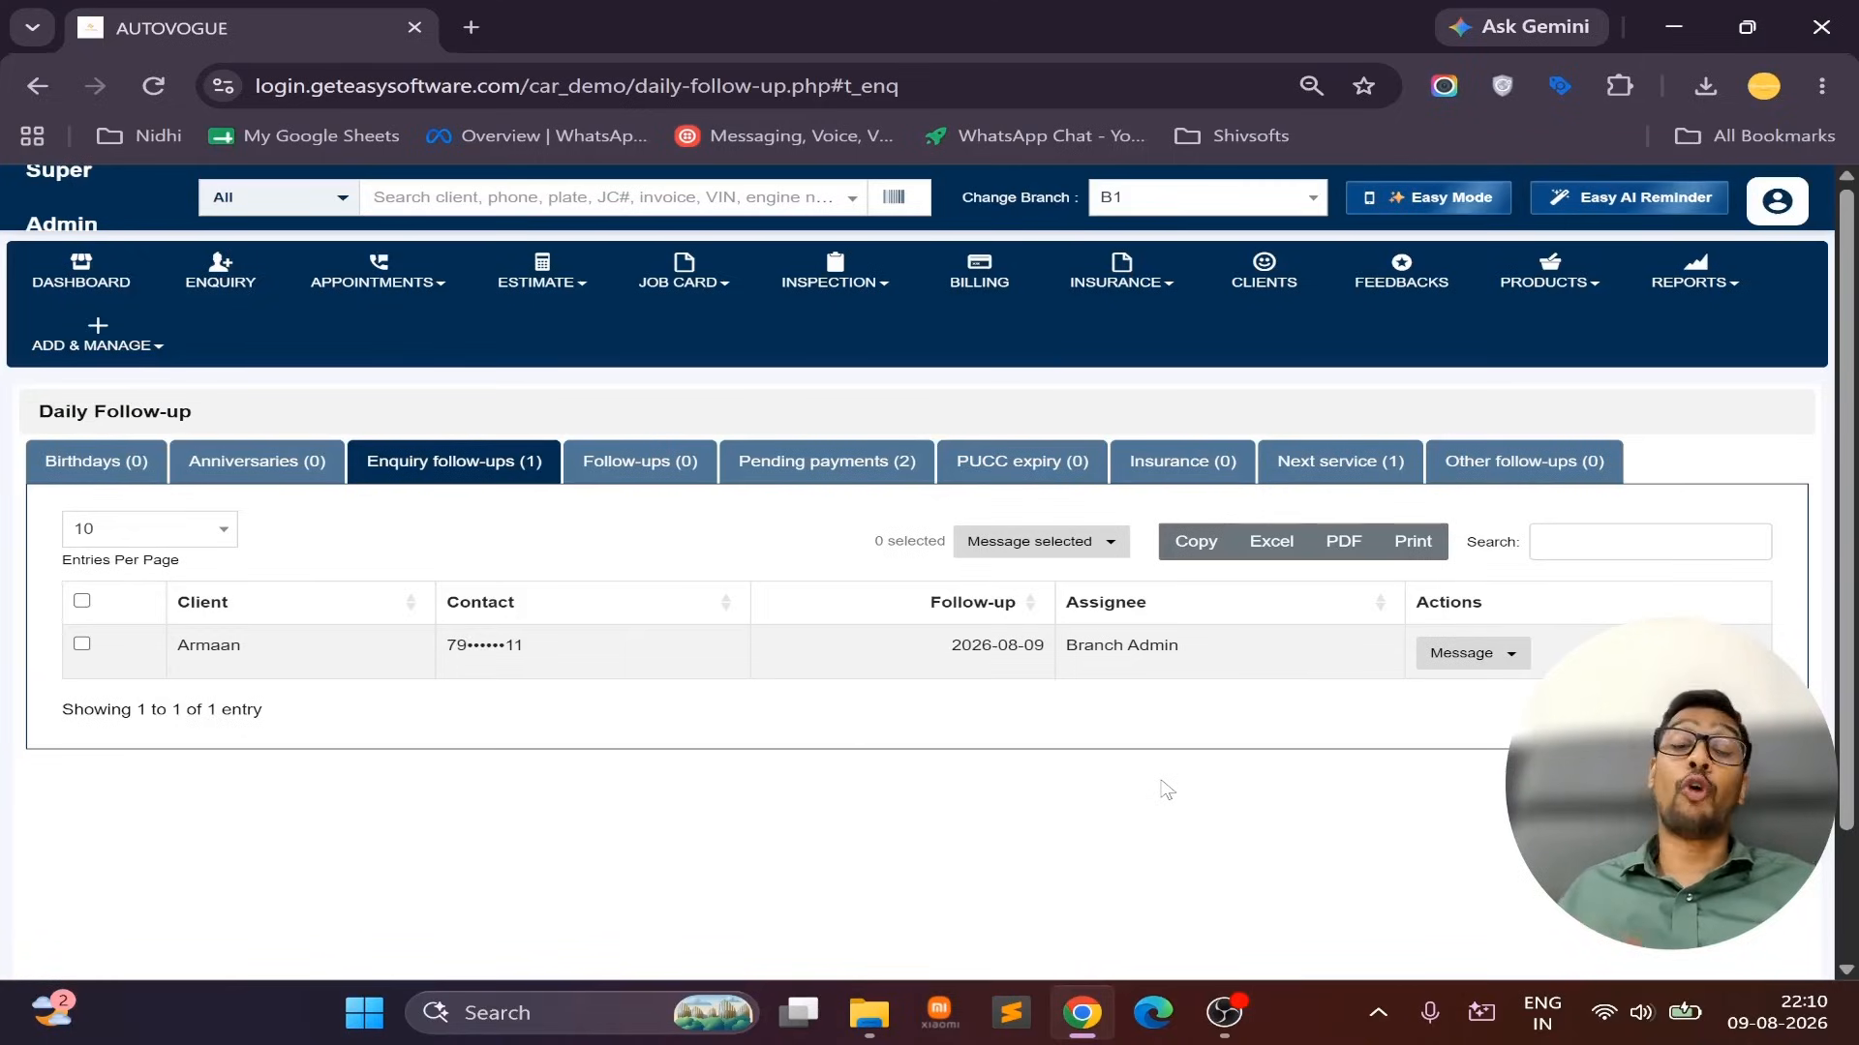